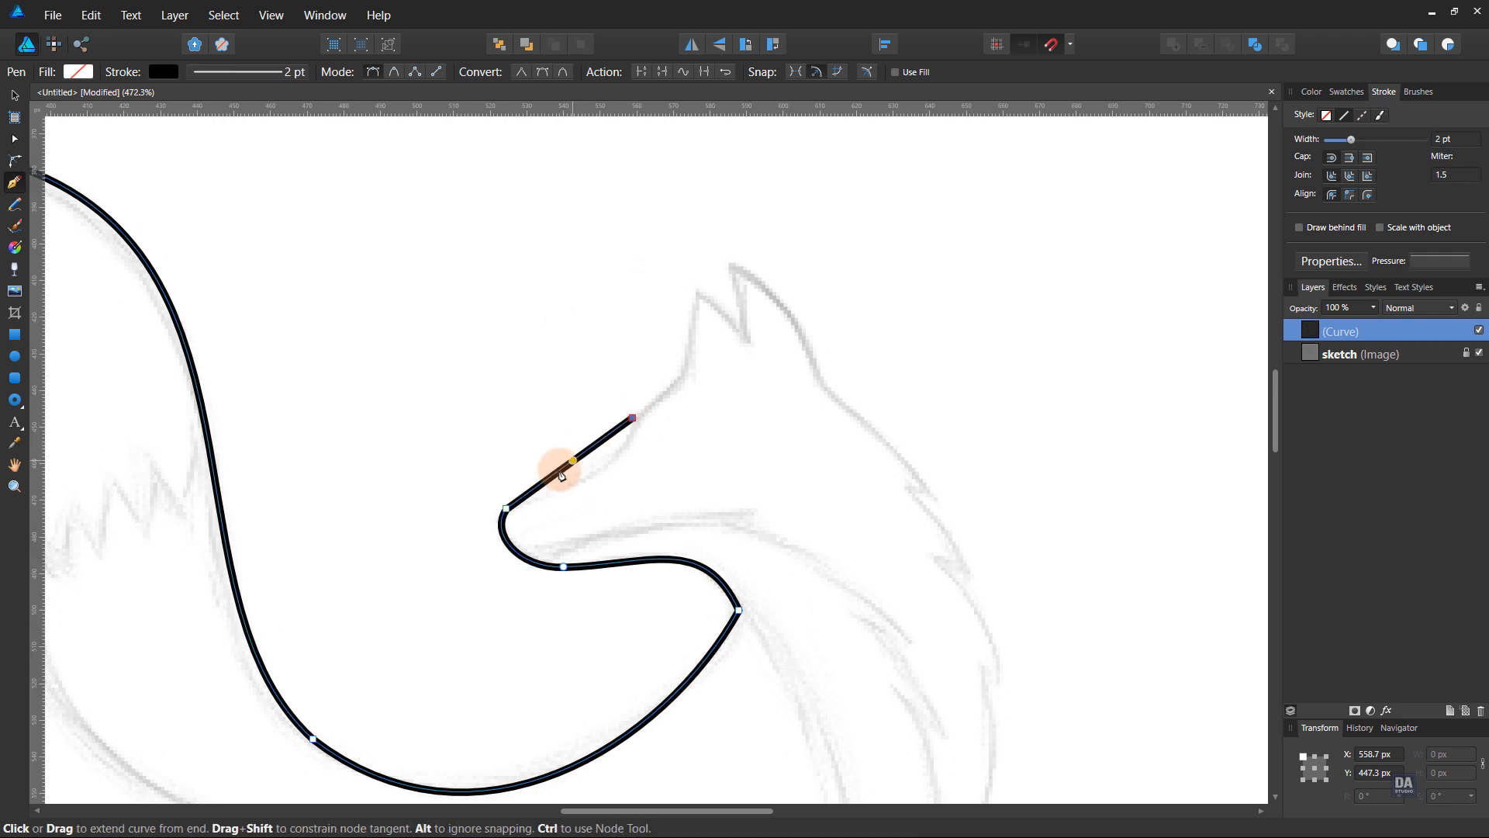
Curve the snout segment to follow the sketch and trace the forehead, both ears and upper neck with straight segments.
left_click_drag(561, 475, 617, 450)
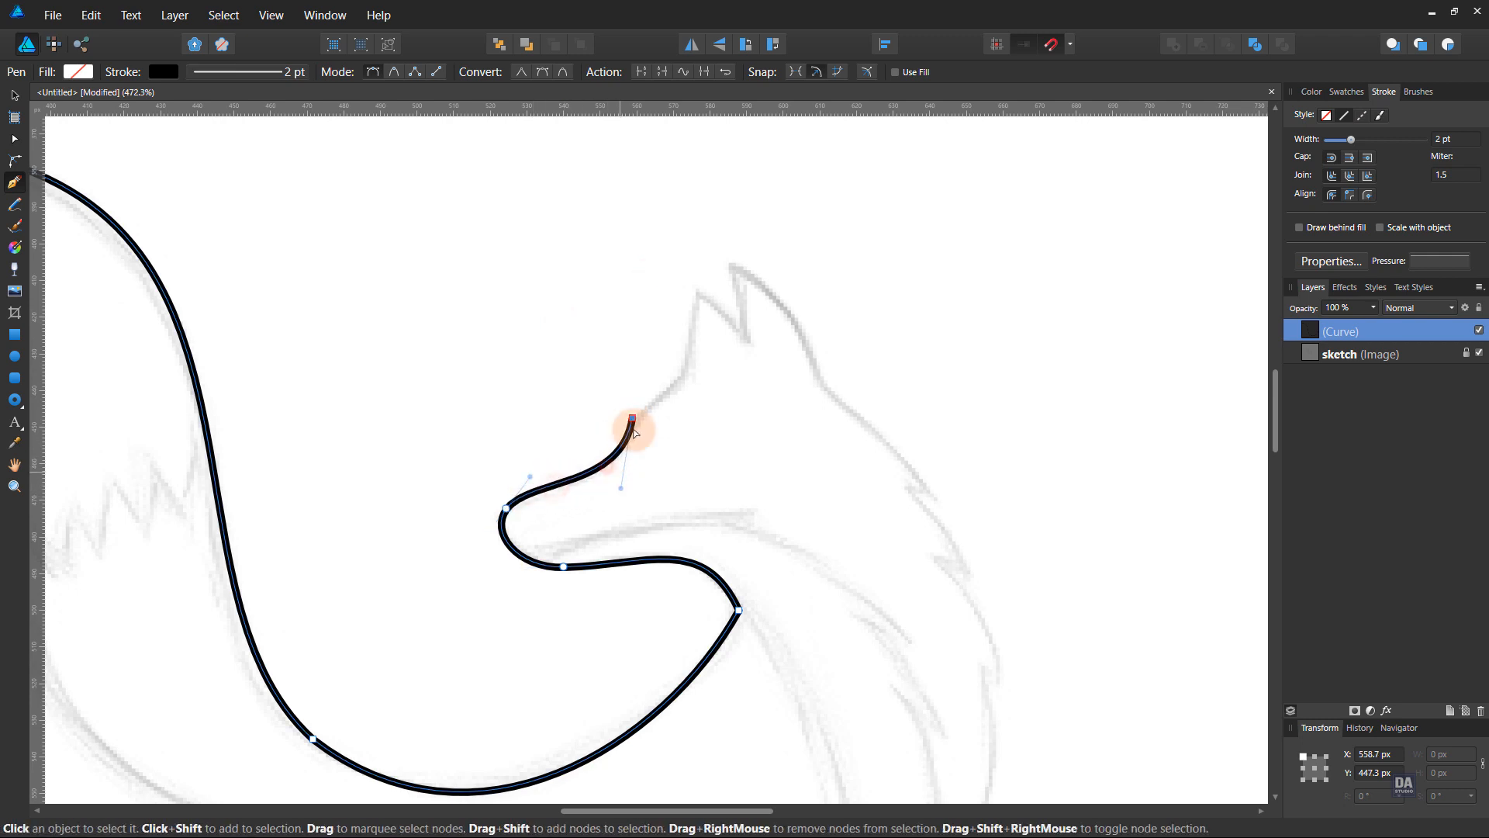
left_click(697, 292)
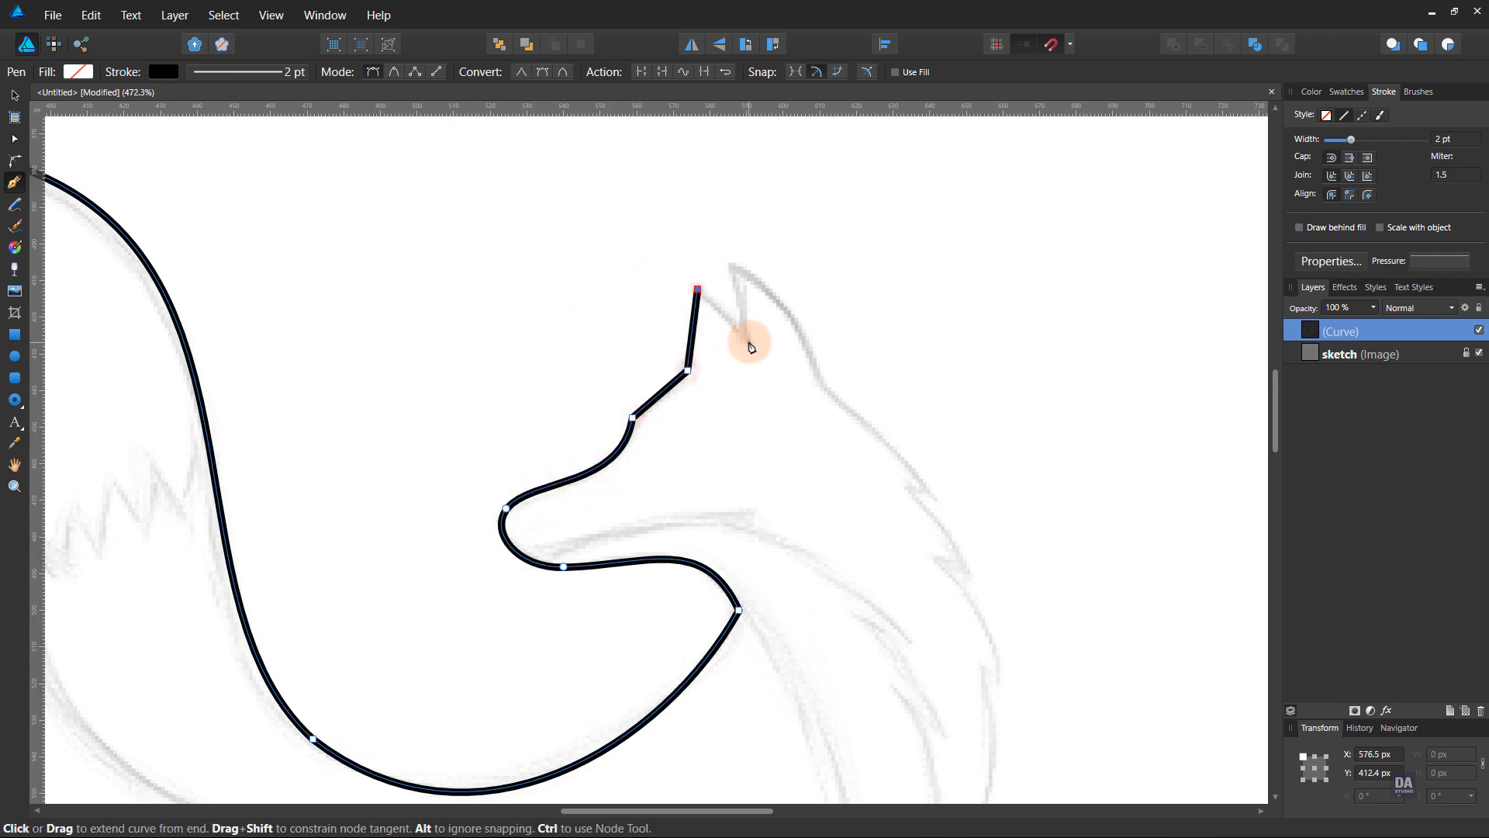
left_click(750, 342)
left_click(729, 262)
left_click(824, 386)
left_click_drag(918, 490, 846, 431)
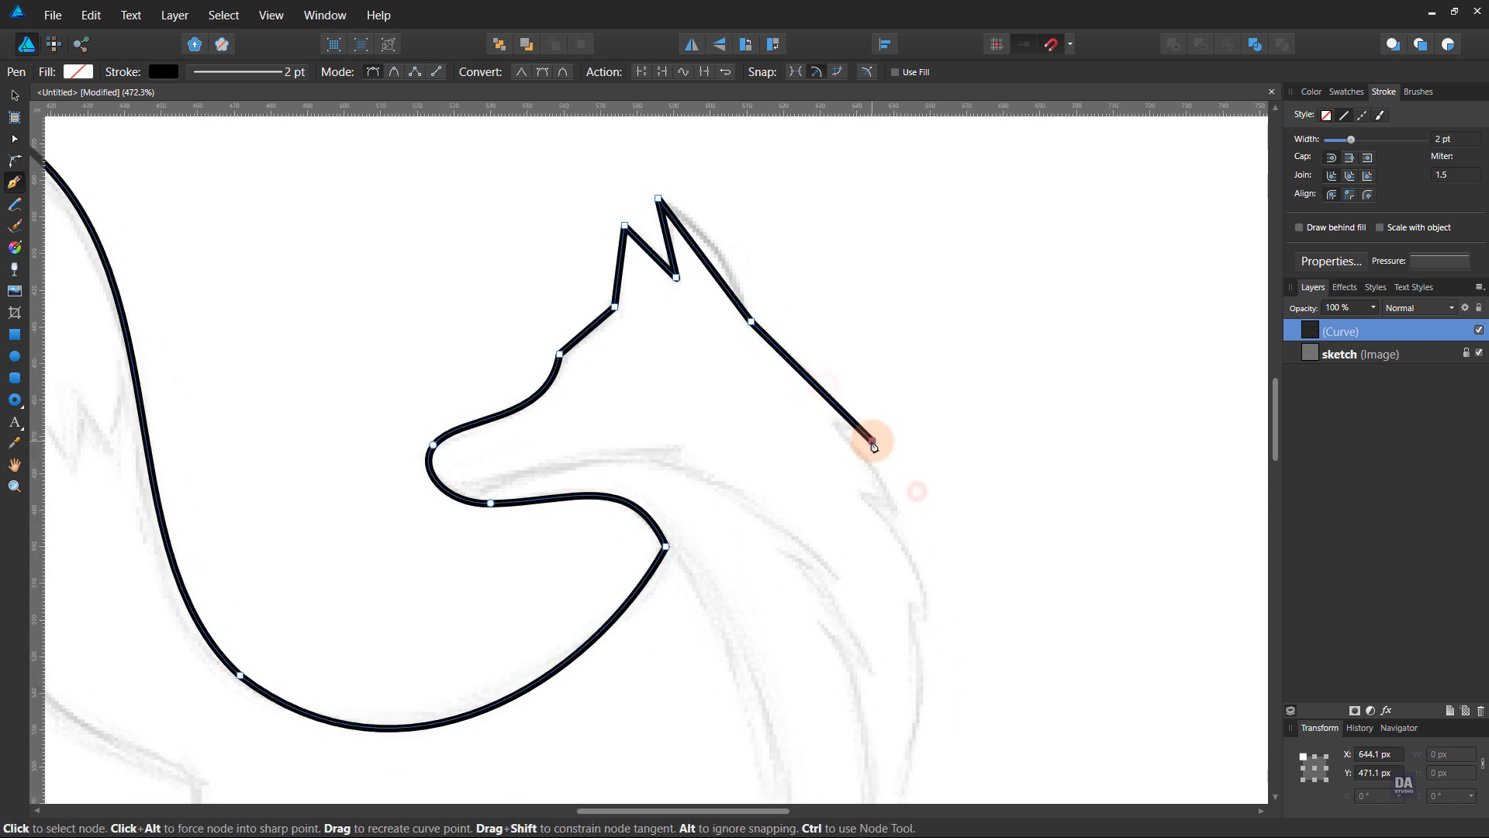
left_click(873, 434)
Bend the straight forehead, ear and upper neck segments into curves that follow the sketch.
scroll(591, 333, "up", 1)
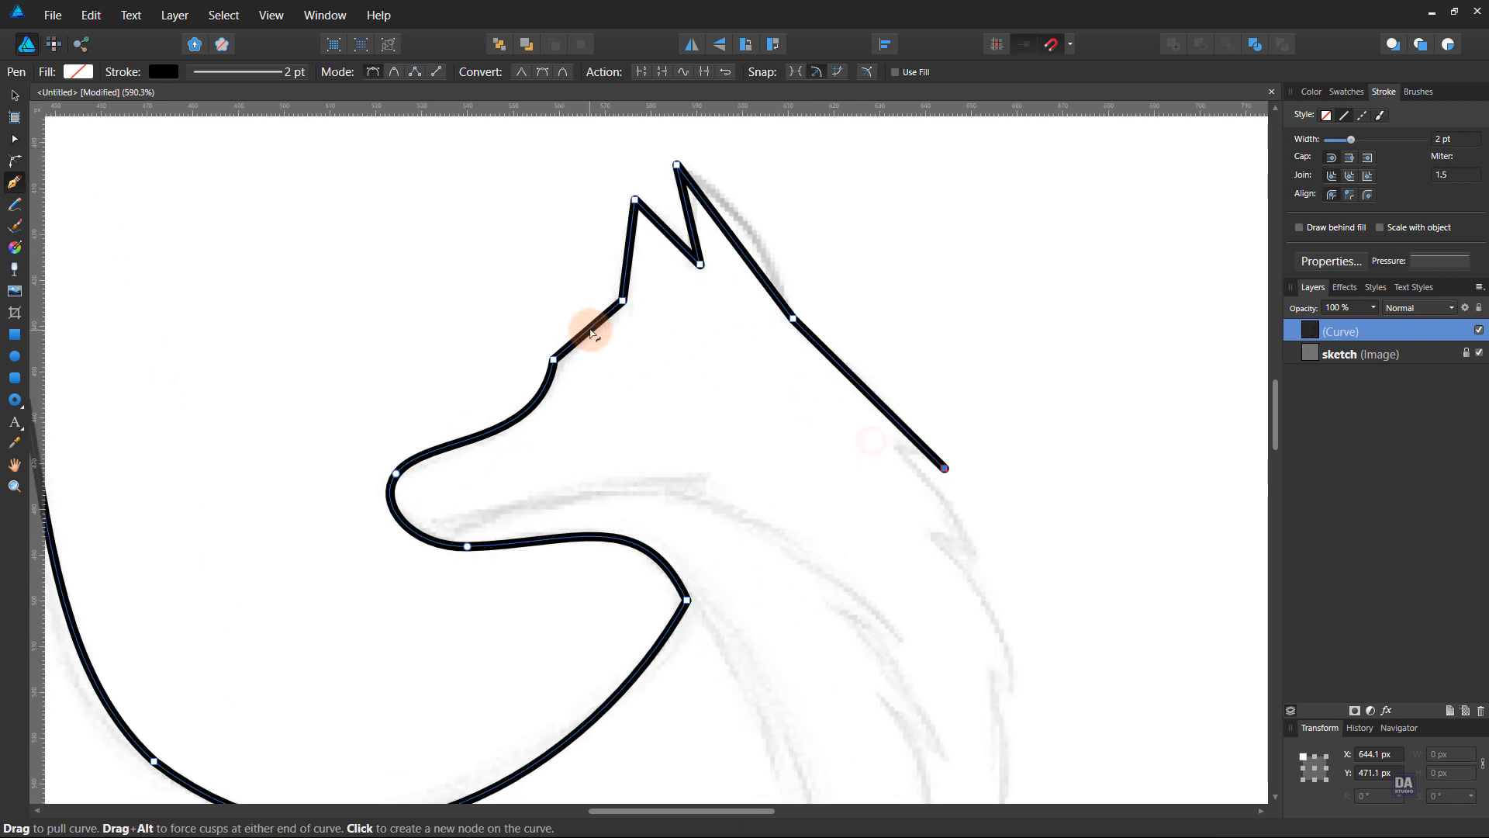
left_click(554, 360)
left_click_drag(581, 332, 592, 319)
left_click_drag(630, 253, 668, 224)
left_click_drag(687, 208, 753, 203)
left_click(677, 165)
left_click_drag(769, 259, 783, 296)
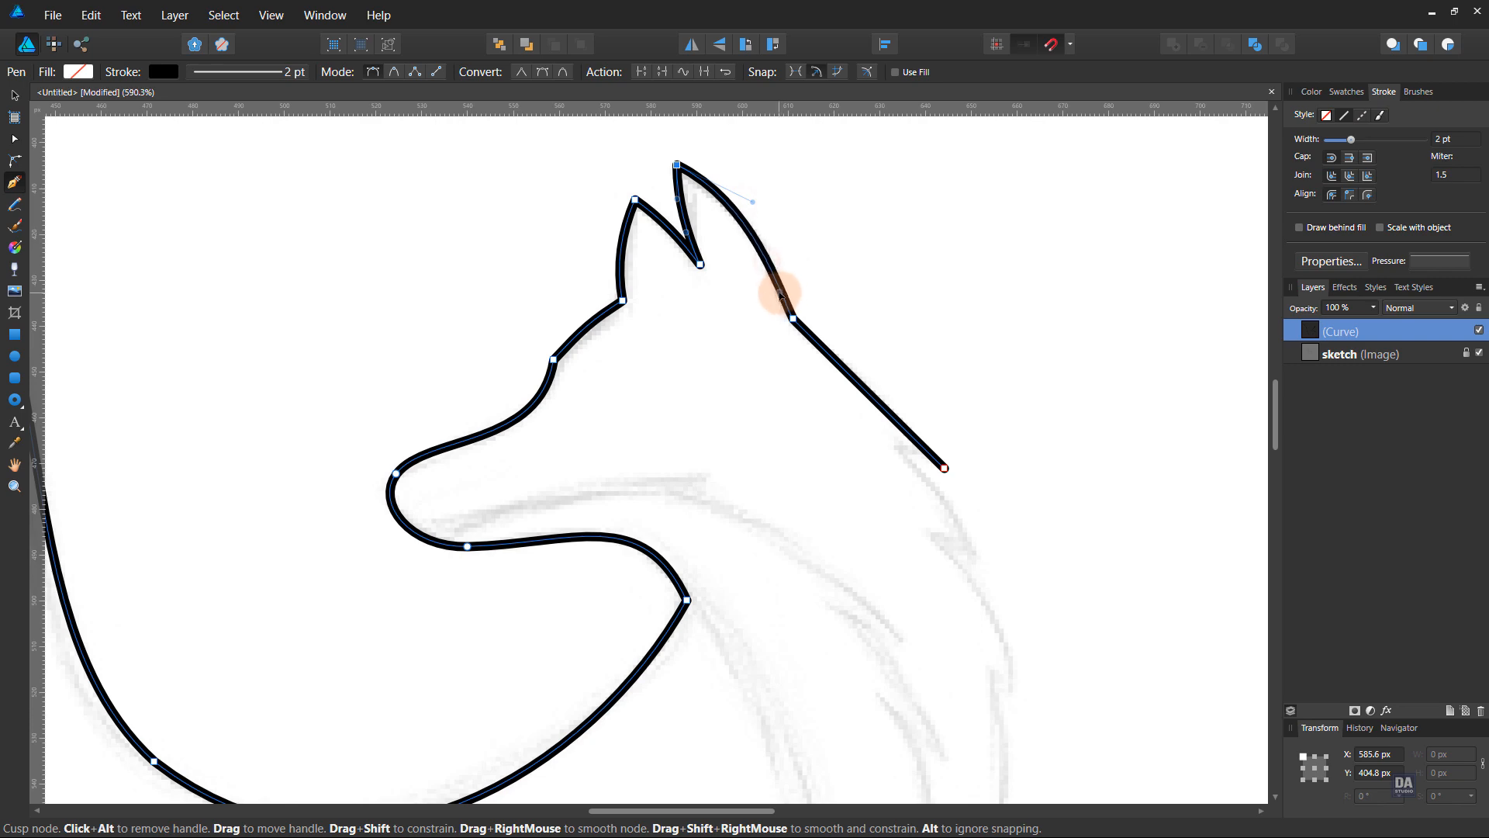
left_click_drag(851, 380, 857, 371)
left_click(792, 319)
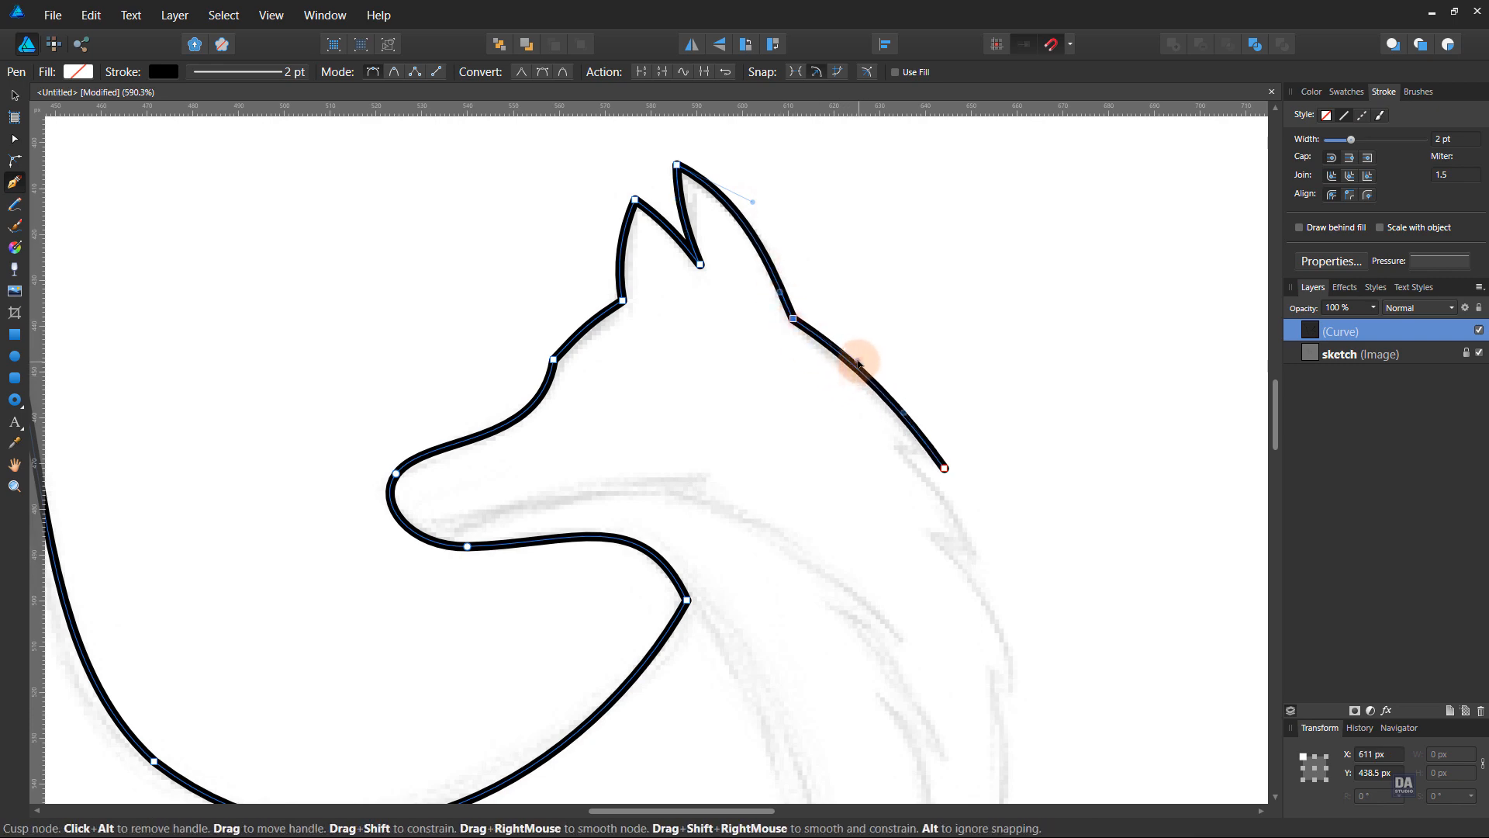
left_click(943, 468)
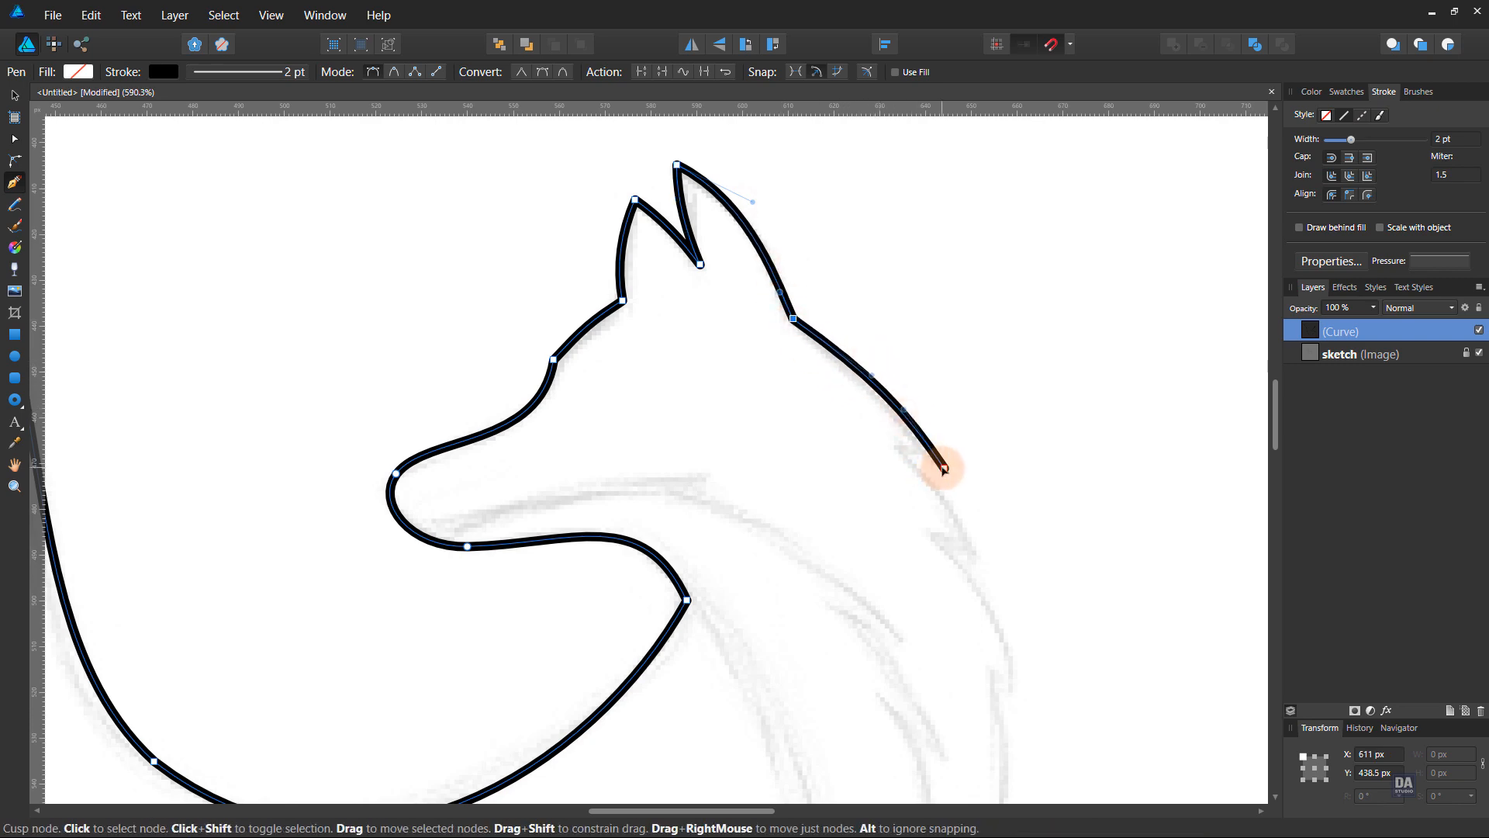
Extend the outline through the upper two jagged fur tufts on the neck, using sharp nodes at their points.
key("space")
left_click_drag(997, 540, 953, 518)
left_click(839, 331, "alt")
left_click(928, 453, "alt")
left_click_drag(874, 418, 850, 415)
left_click(874, 418, "alt")
Trace the third and lowest fur tuft on the neck with a curved edge and a sharp inward notch.
key("space")
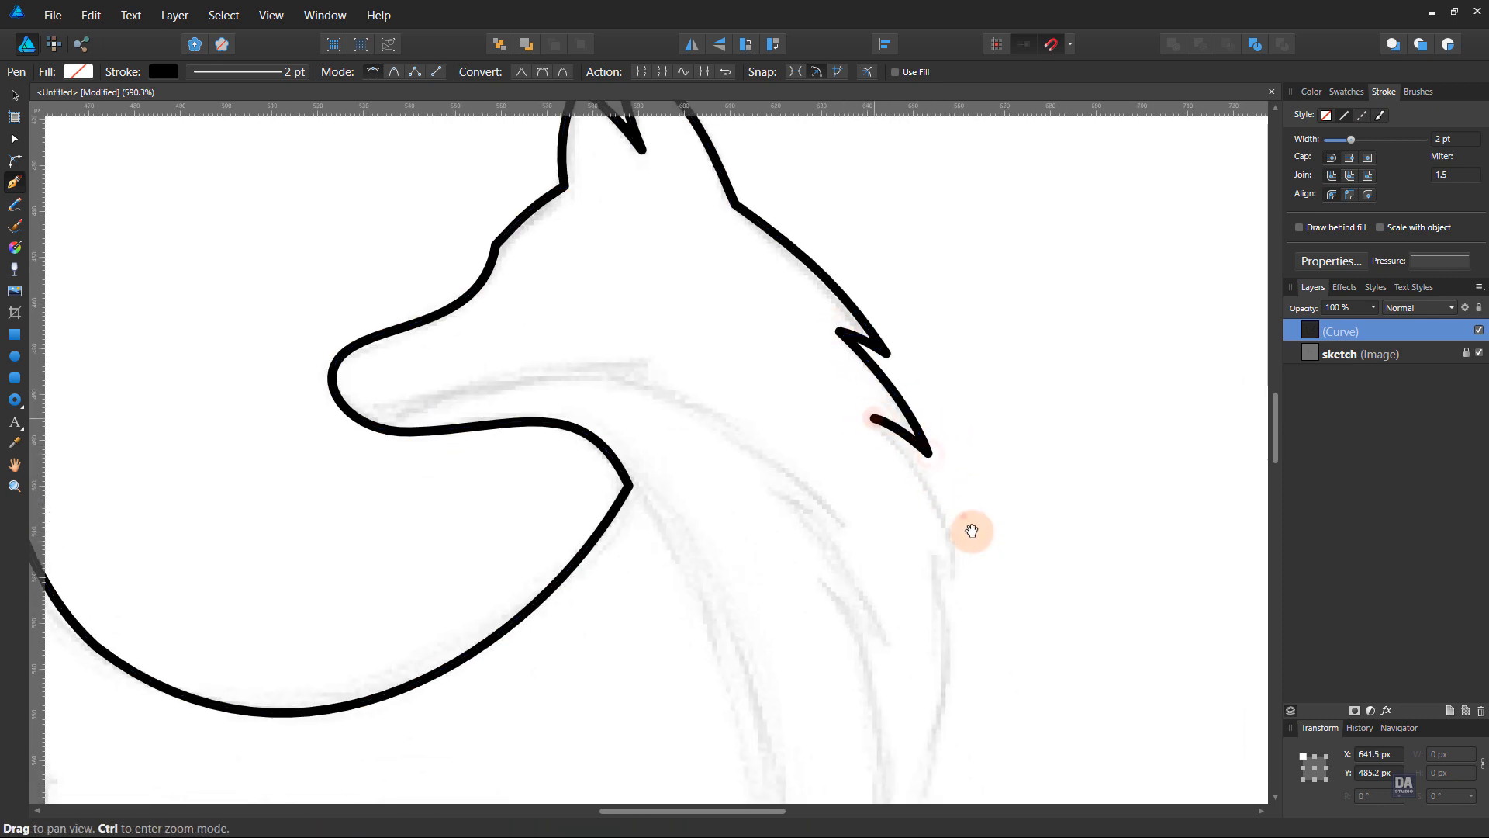
left_click_drag(964, 516, 934, 402)
left_click_drag(923, 471, 925, 580)
left_click(923, 472, "alt")
left_click_drag(900, 426, 887, 412)
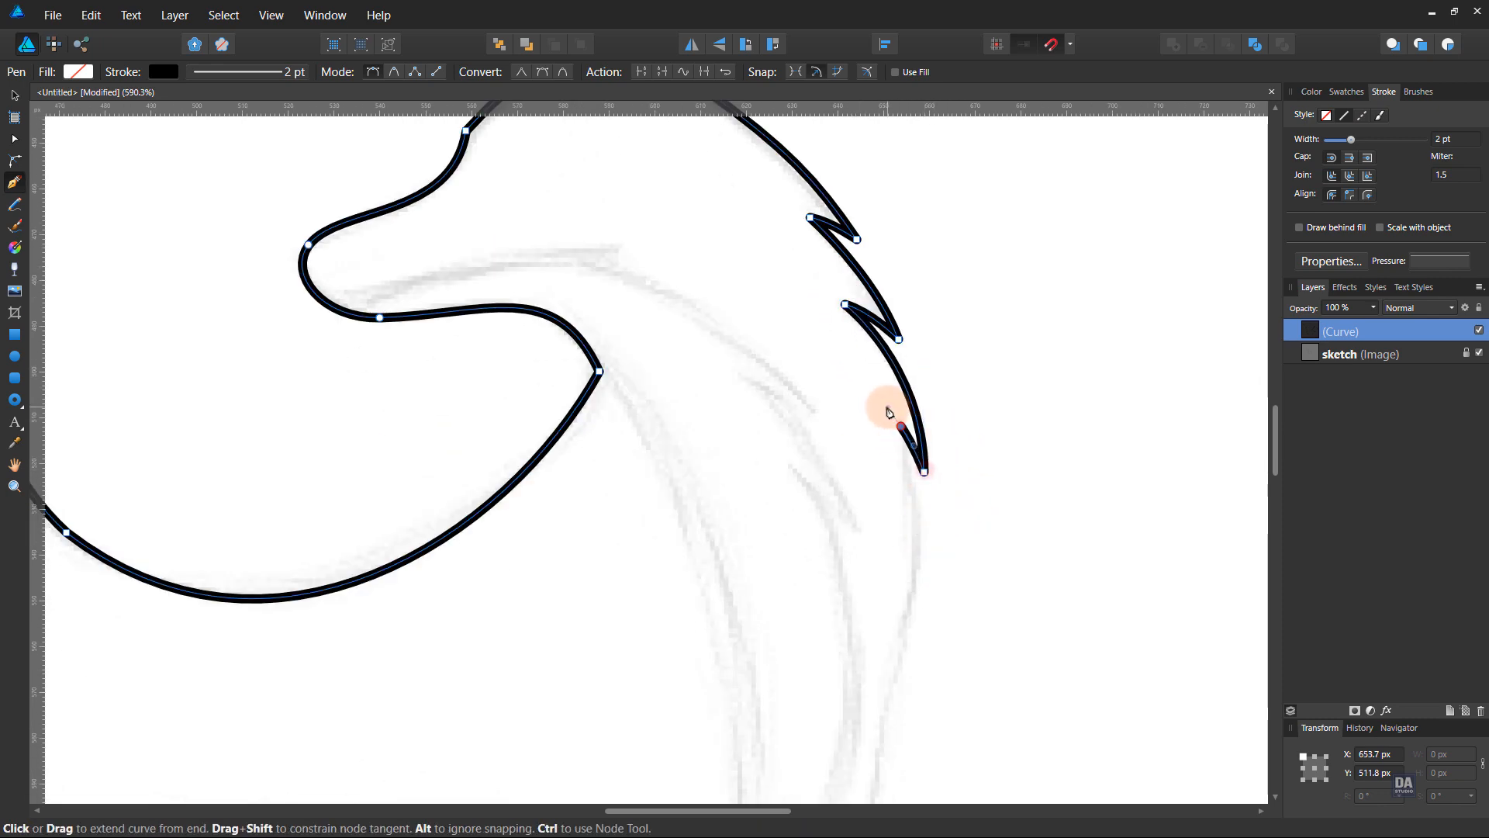
left_click(900, 426, "alt")
Draw the long edge from the lowest fur tuft down to the foremost paw and curve it along the sketch.
key("ctrl+space")
left_click_drag(872, 492, 838, 496)
key("space")
left_click_drag(932, 536, 921, 333)
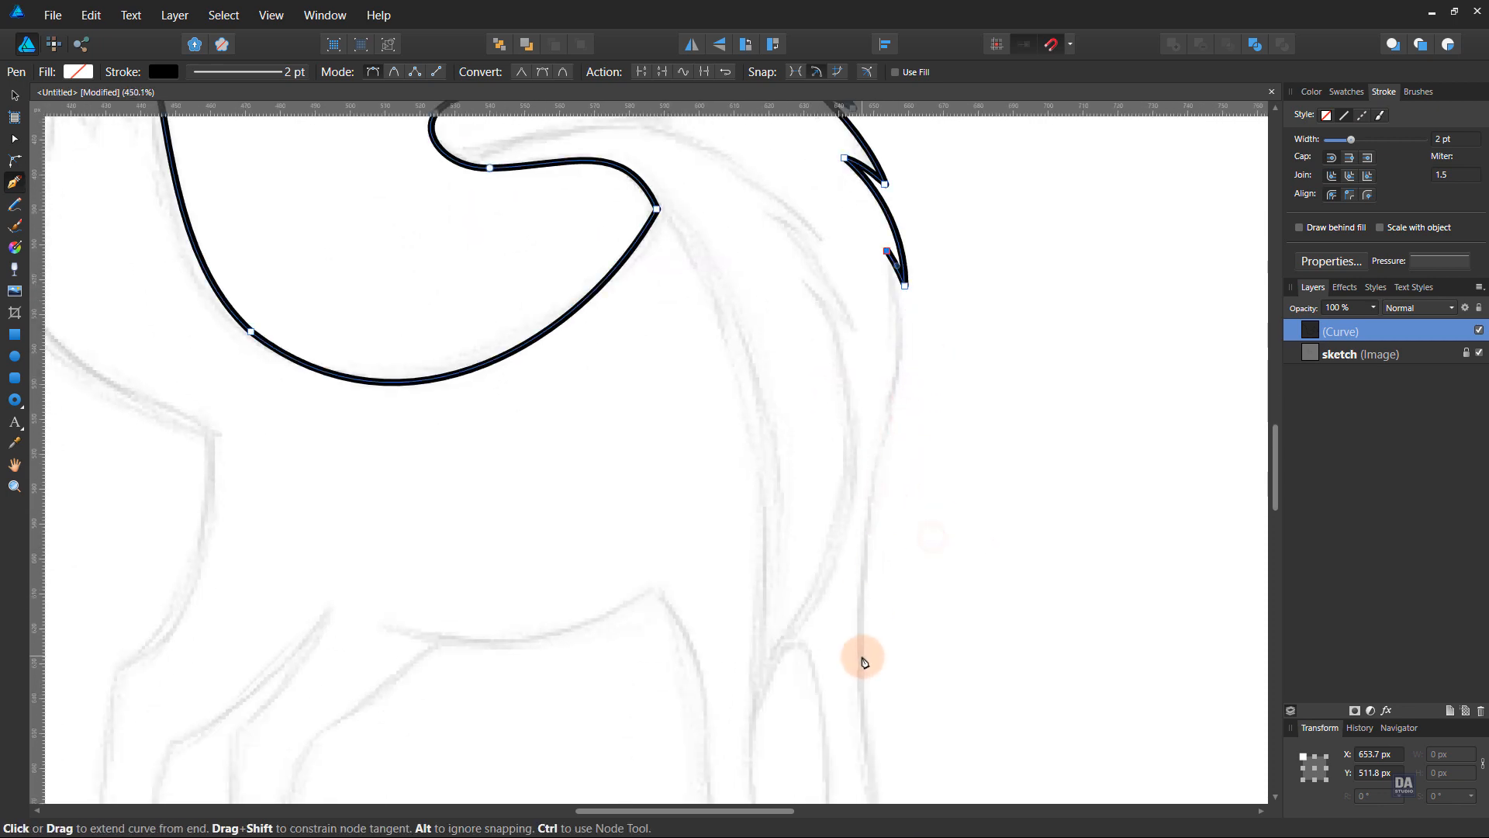
key("ctrl+space")
left_click_drag(933, 526, 899, 531)
key("space")
left_click_drag(985, 594, 902, 544)
left_click(823, 746)
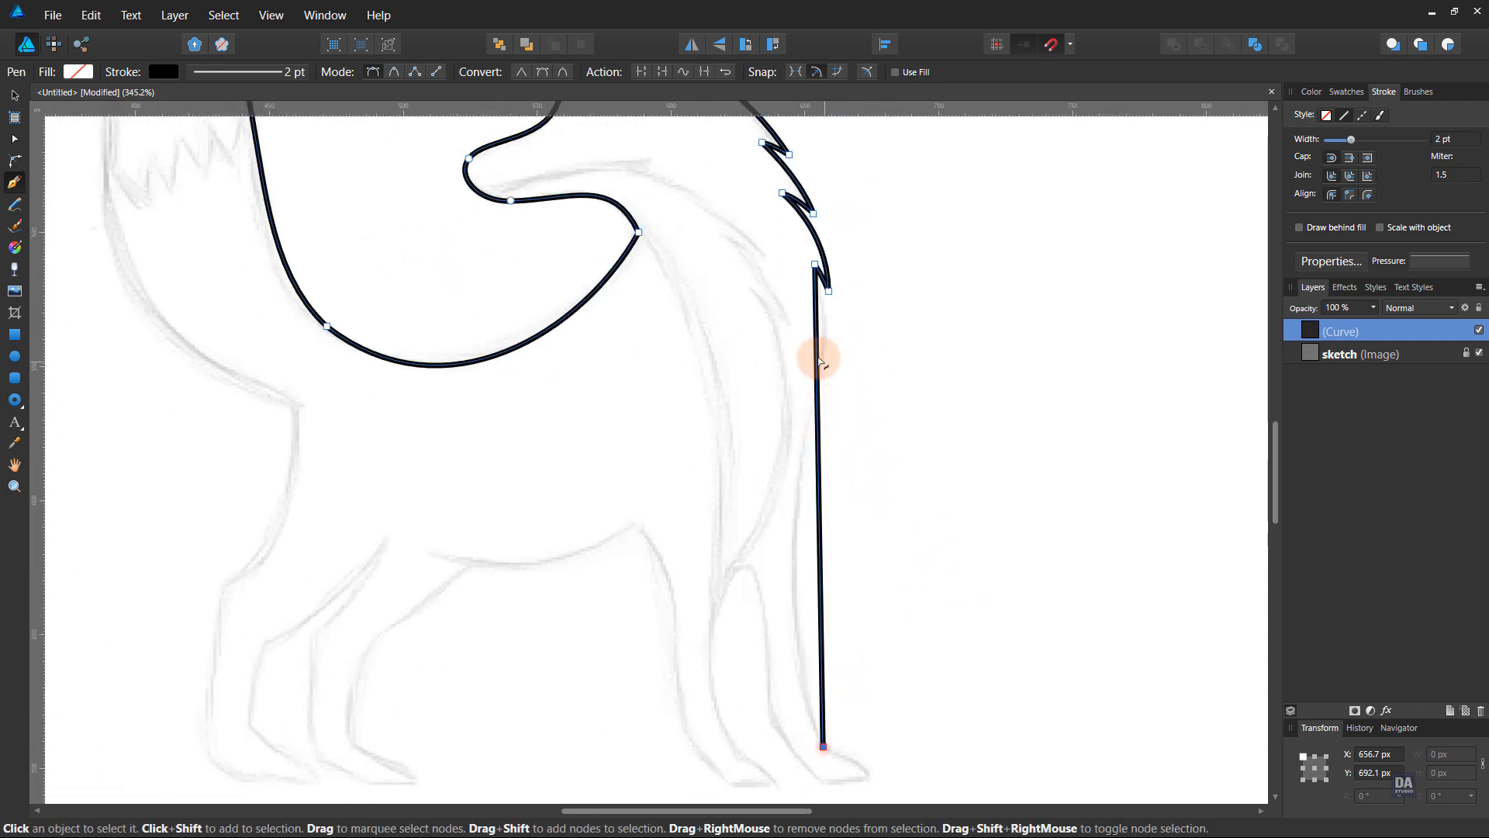
left_click_drag(818, 356, 841, 363)
left_click_drag(844, 591, 738, 521)
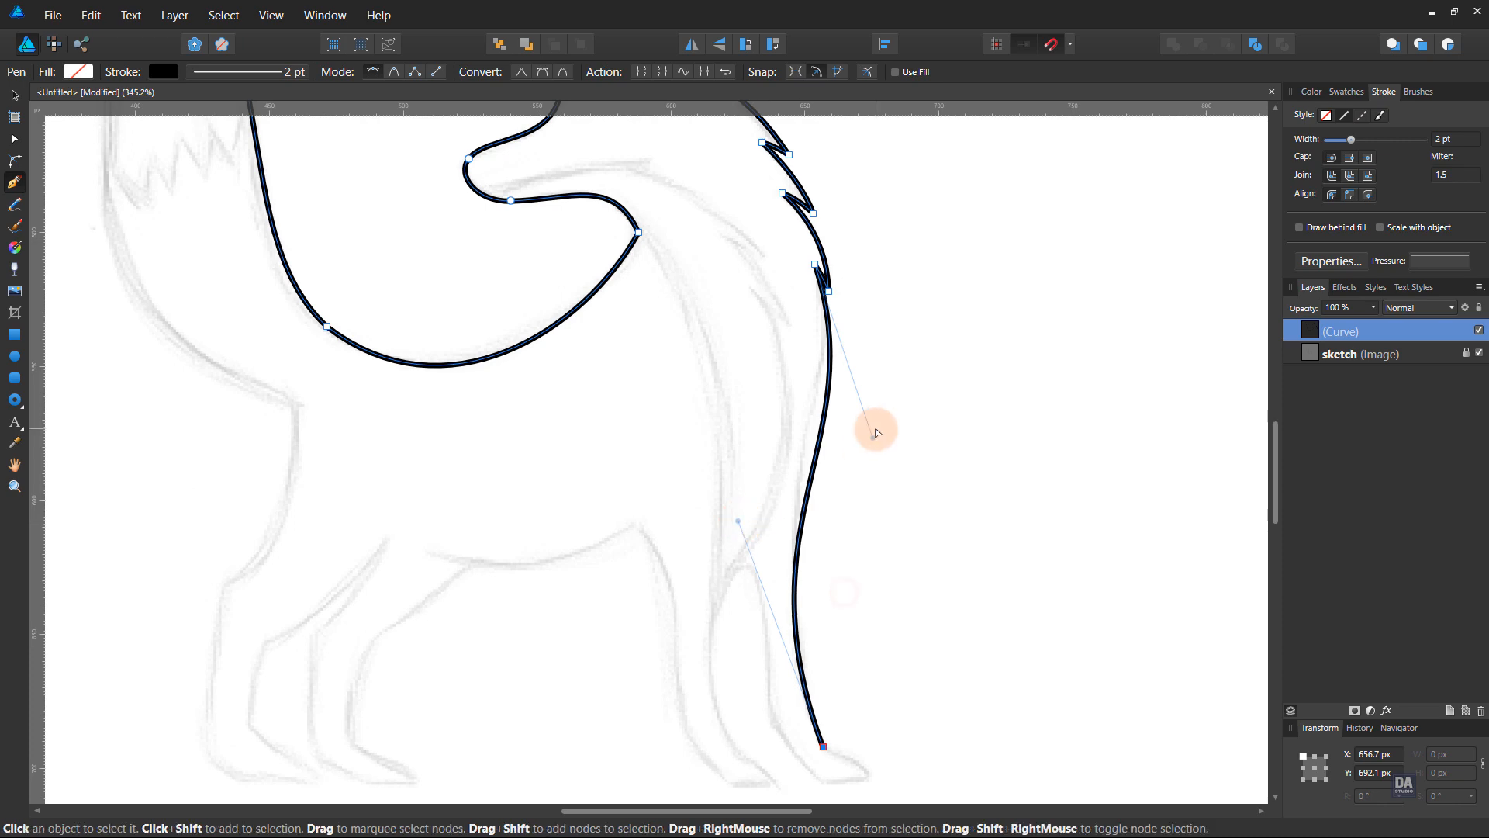
left_click_drag(875, 432, 851, 380)
Trace the foremost paw with a rounded top and a flat, straight sole.
key("space")
left_click_drag(852, 714, 821, 500)
key("ctrl+space")
left_click_drag(821, 500, 874, 503)
left_click_drag(851, 594, 865, 629)
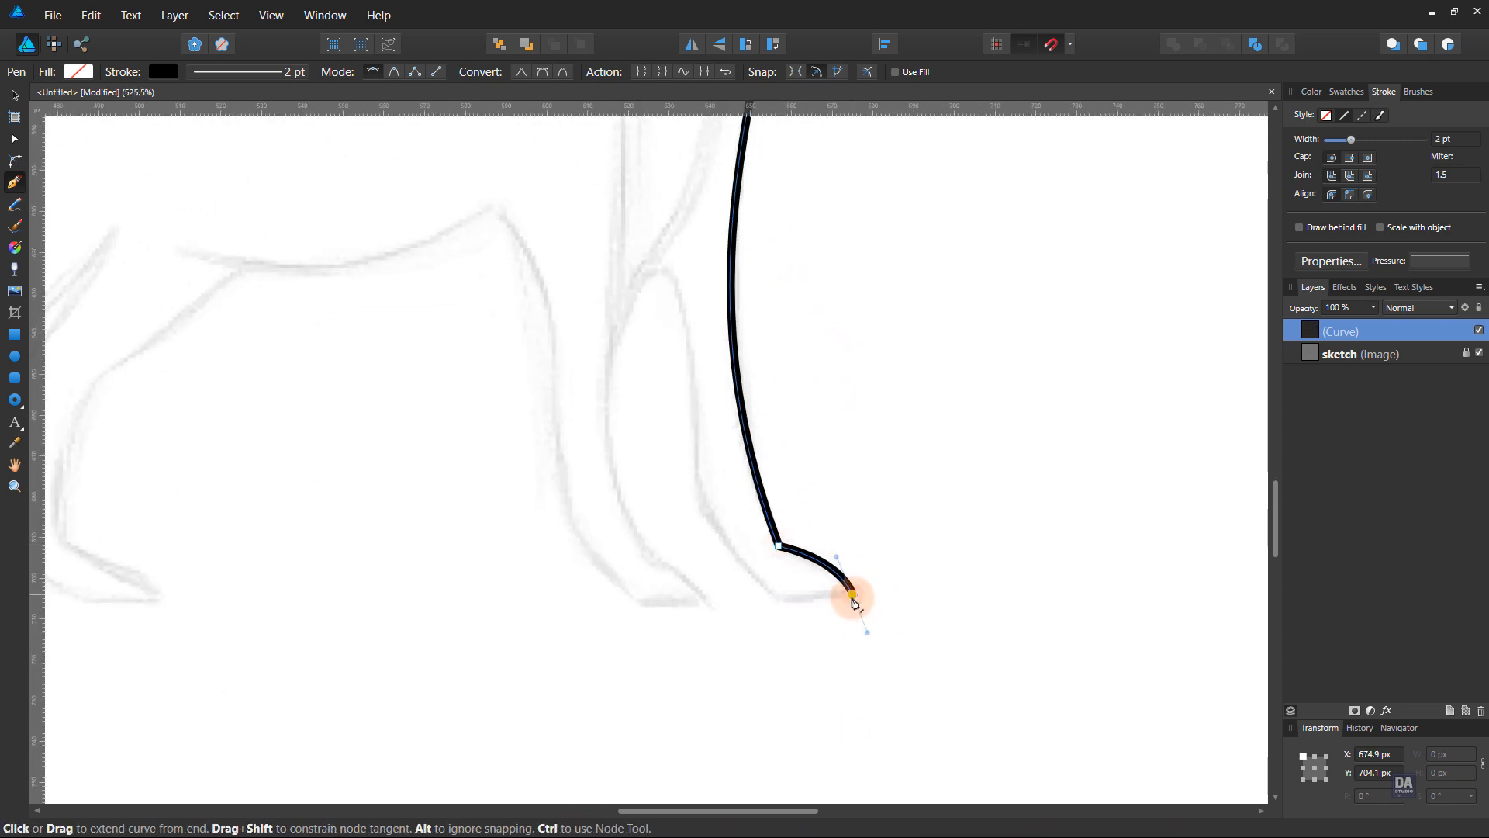
left_click(772, 595)
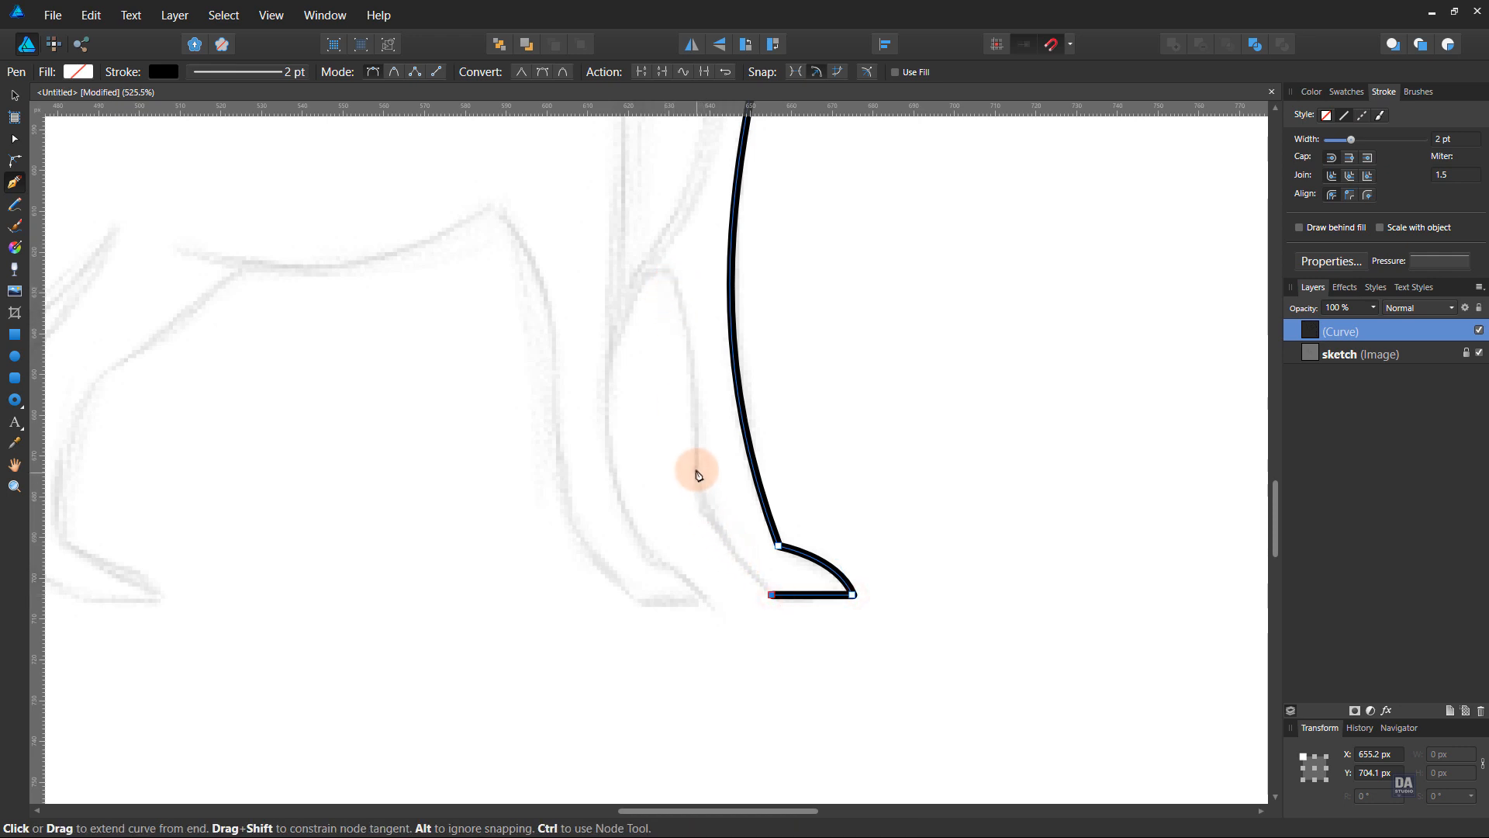
Trace the arch between the two front legs and continue down around the second front paw to its heel.
left_click_drag(697, 469, 695, 406)
left_click_drag(652, 270, 605, 286)
left_click(652, 271)
left_click_drag(608, 396, 617, 493)
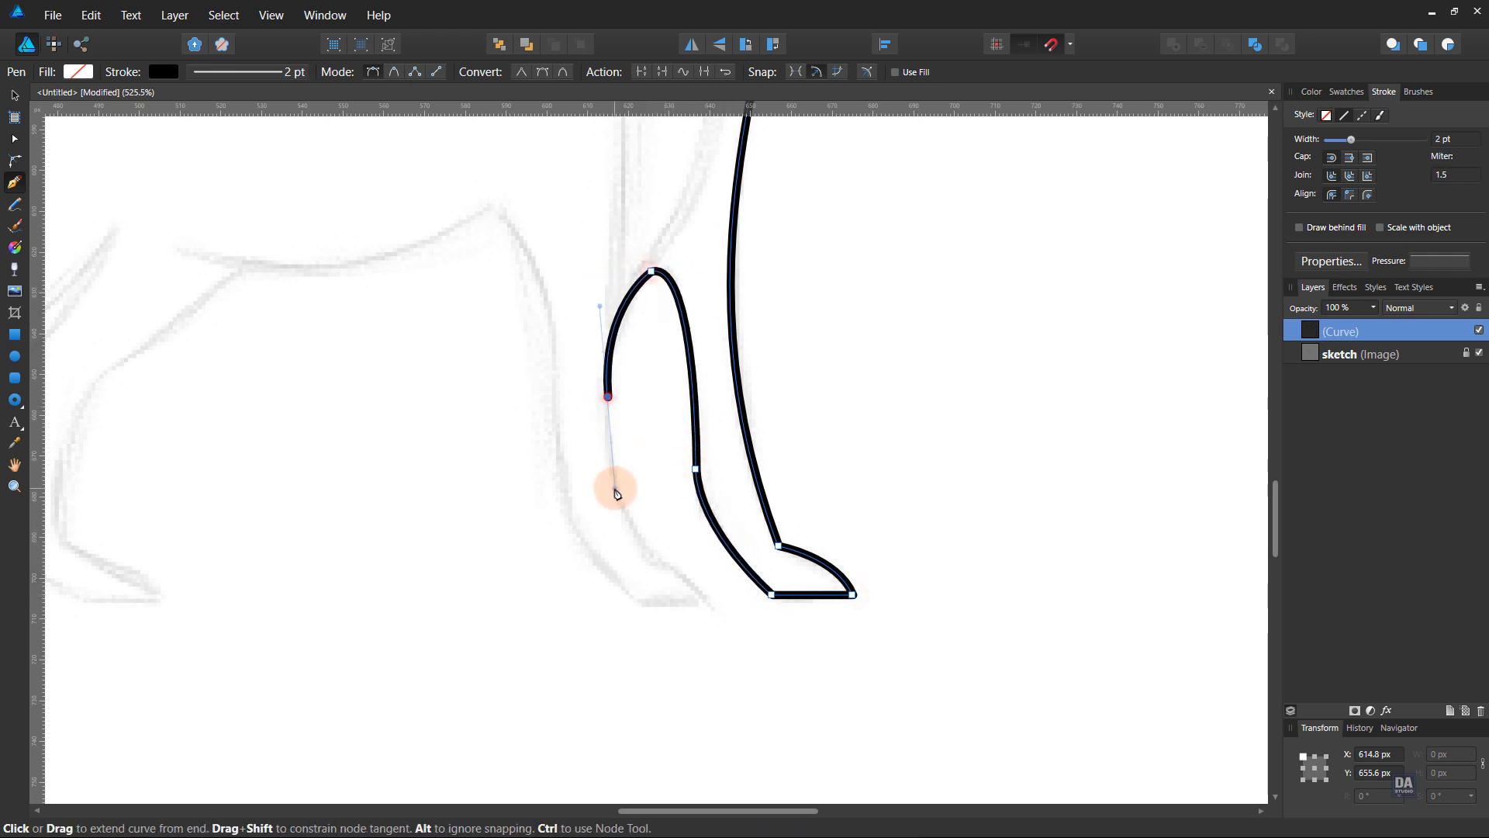
left_click_drag(654, 558, 708, 598)
left_click(629, 598)
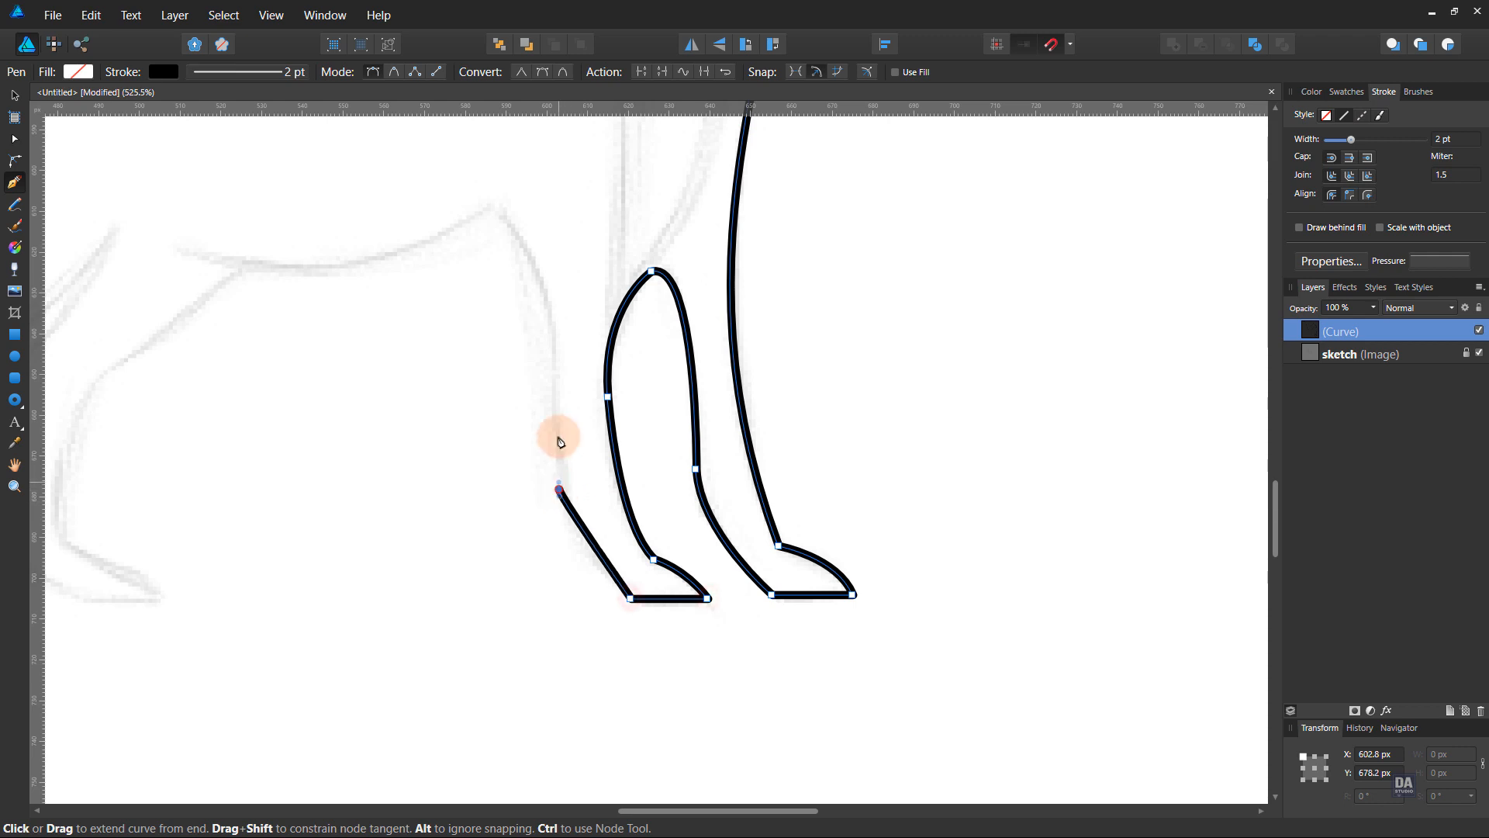
Trace the back edge of the second front leg up to the belly and bend it to match the sketch.
left_click(558, 488)
left_click_drag(557, 430, 839, 529)
left_click(771, 302)
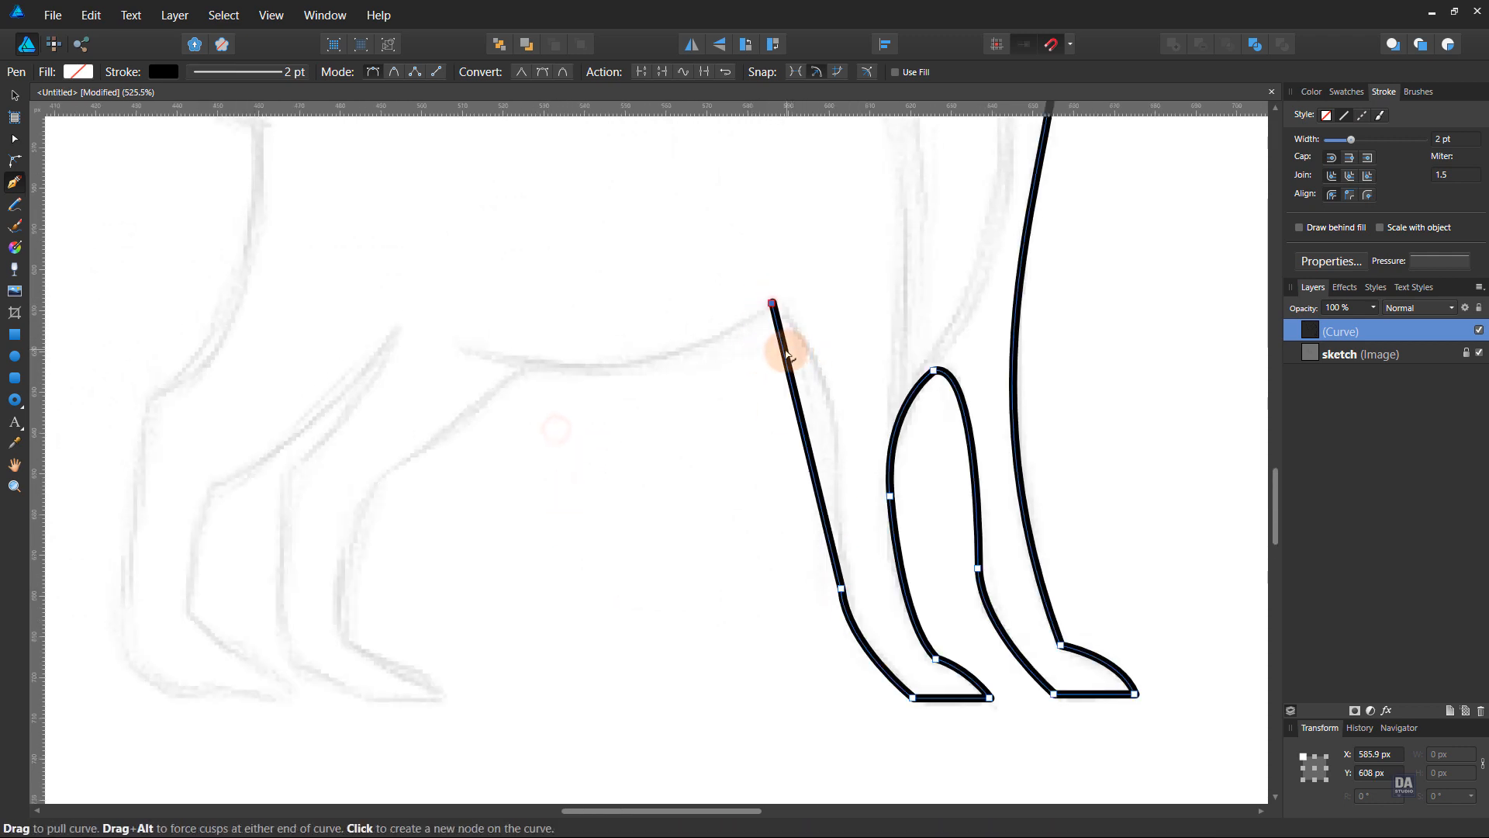
left_click_drag(788, 350, 804, 340)
left_click_drag(839, 481, 832, 489)
left_click_drag(845, 375, 843, 363)
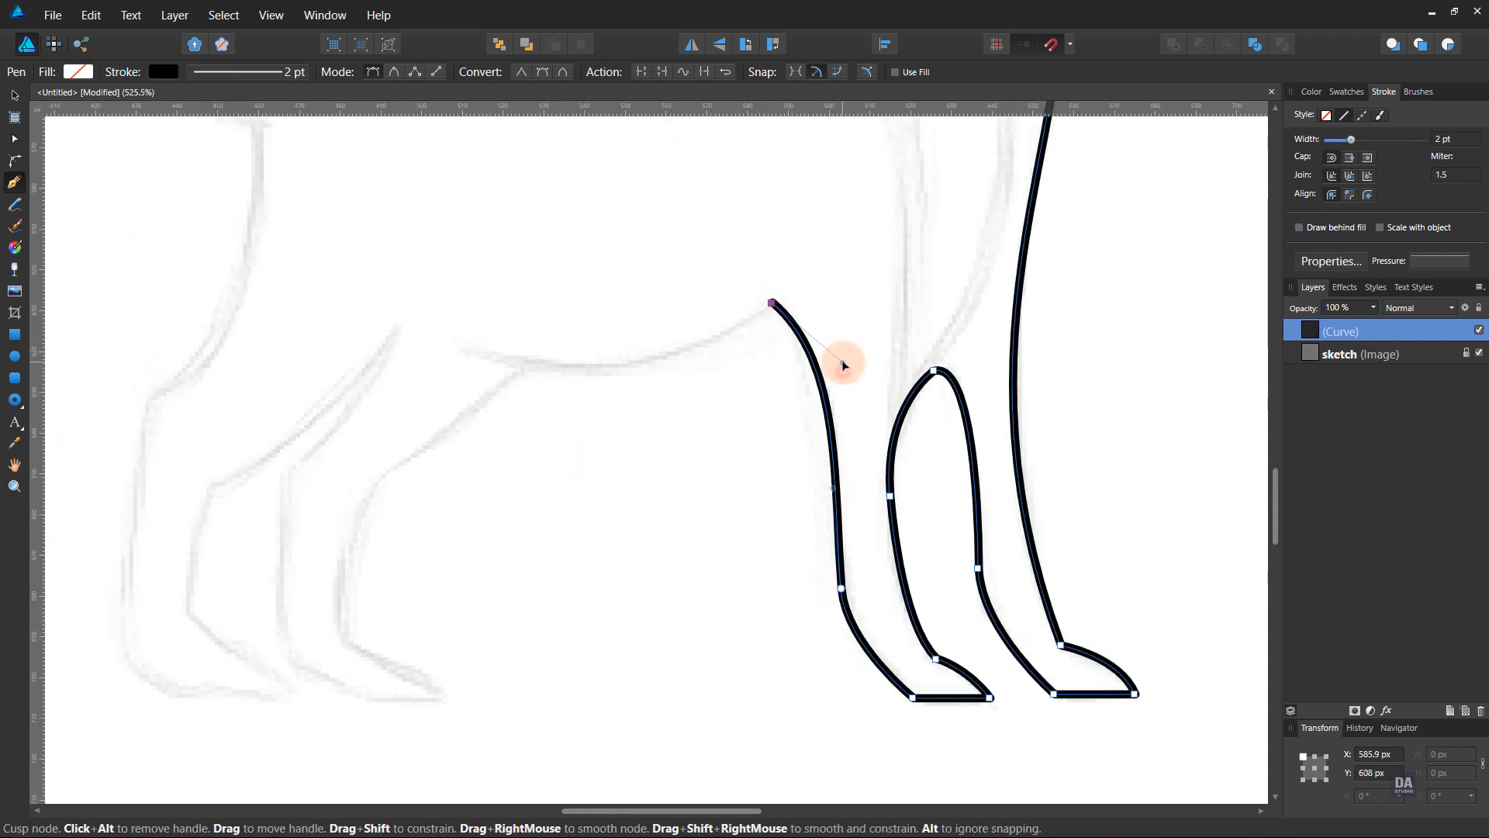
Draw the curved belly line to a sharp point at the flank and double back to the hind leg.
left_click_drag(468, 346, 267, 296)
left_click(468, 347, "alt")
left_click_drag(545, 372, 567, 373)
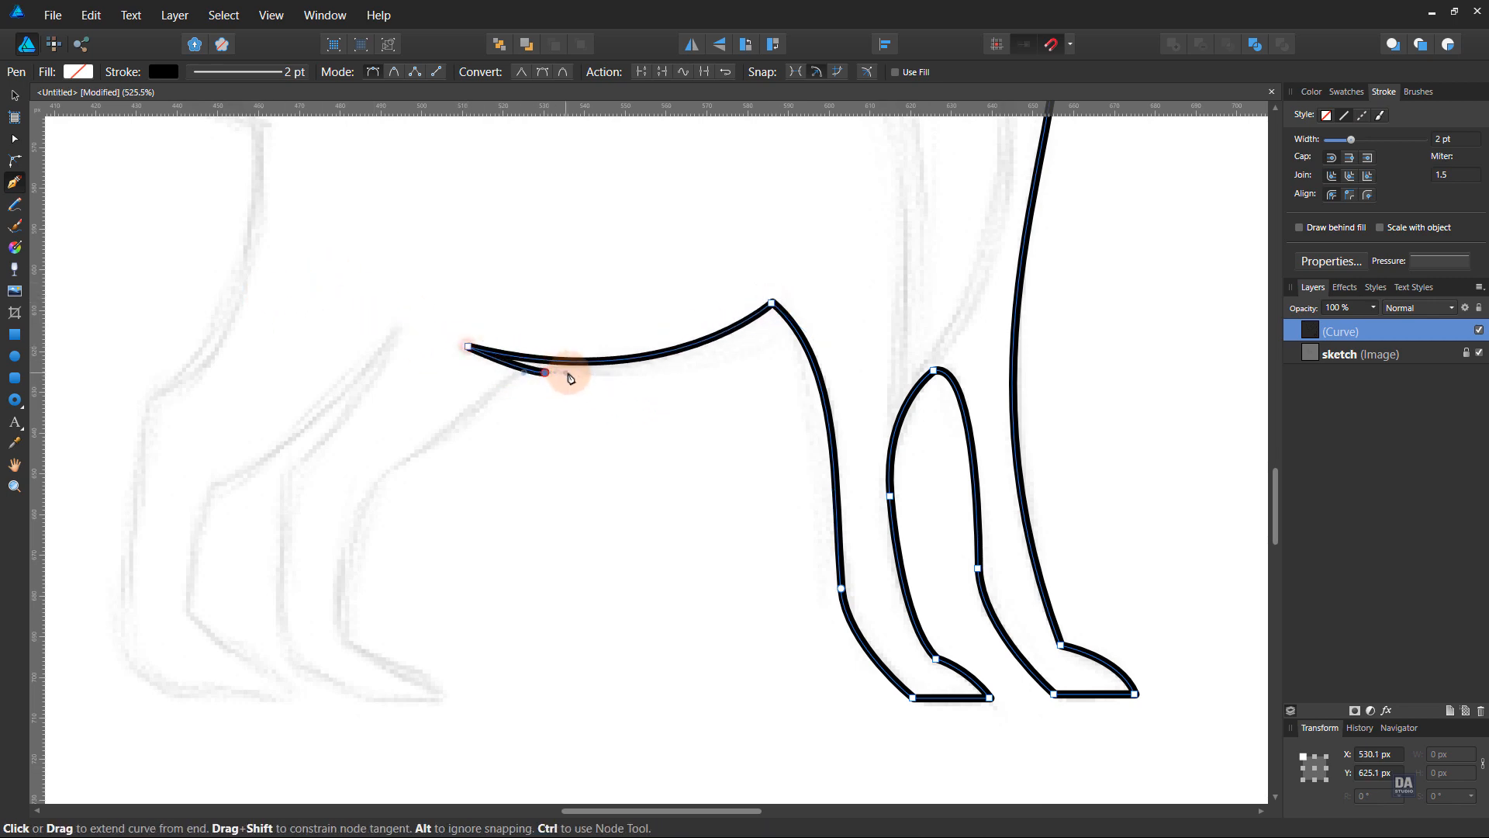
Trace the front edge of the first hind leg down to its paw tip with curved segments.
left_click(381, 480)
left_click_drag(526, 388, 464, 444)
left_click_drag(346, 642, 450, 714)
left_click(348, 643)
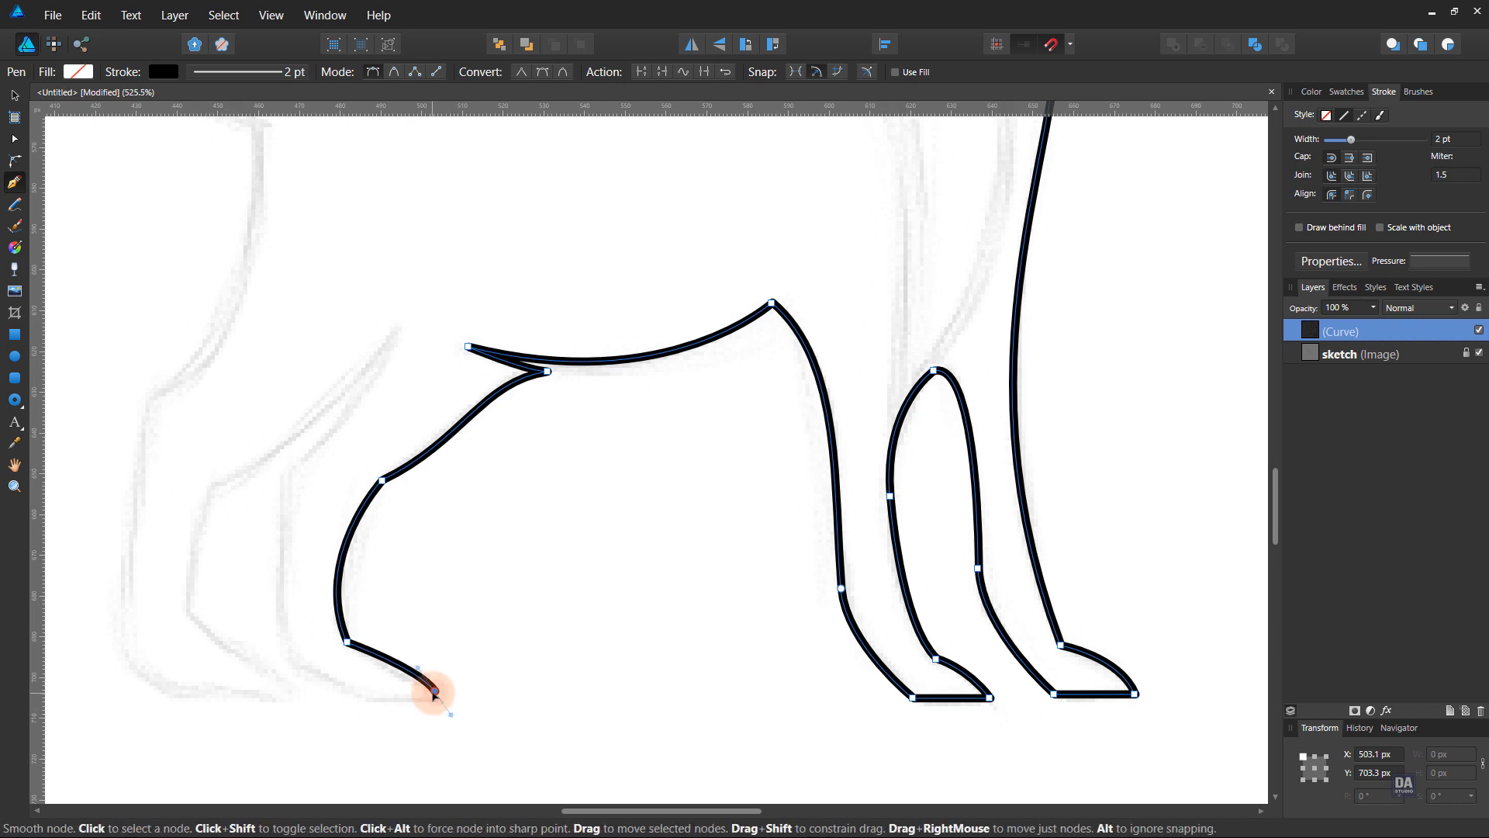
left_click(419, 686)
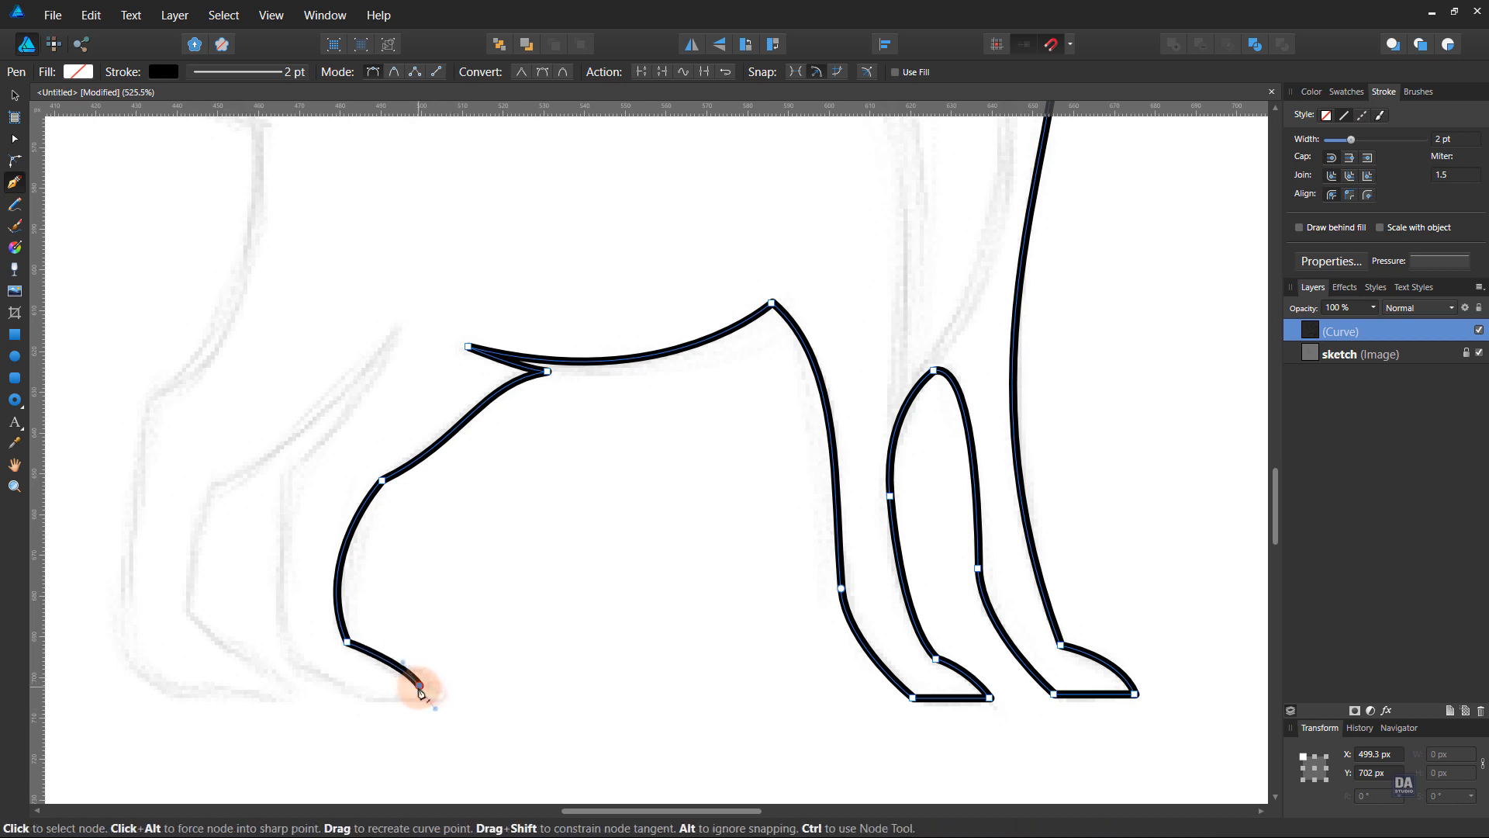
Trace the first hind paw's sole and heel and the leg's back edge up to the hock, curving it slightly.
left_click(294, 659)
left_click(288, 473)
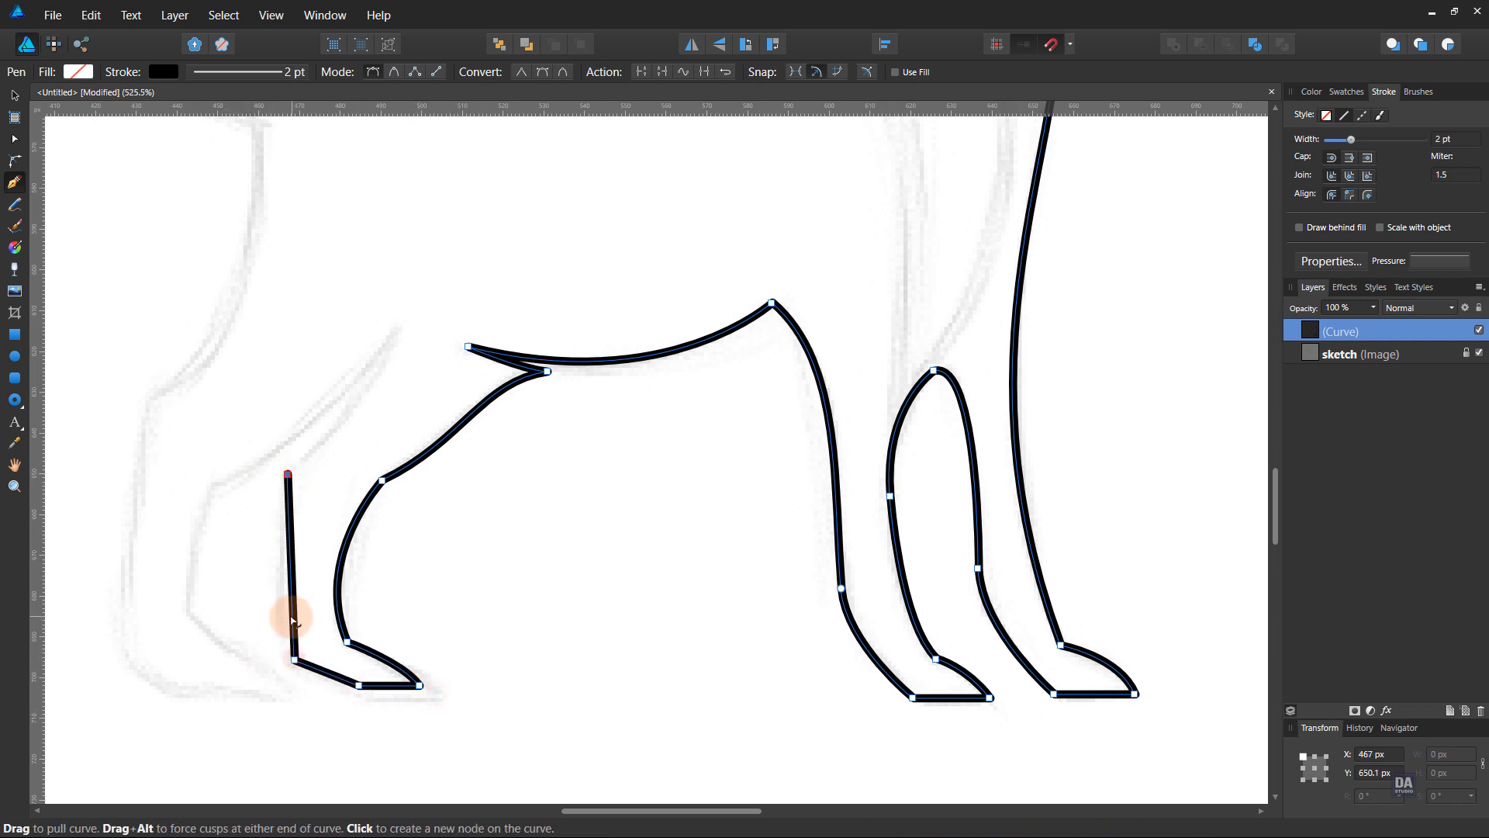
left_click_drag(292, 615, 288, 619)
left_click(294, 659)
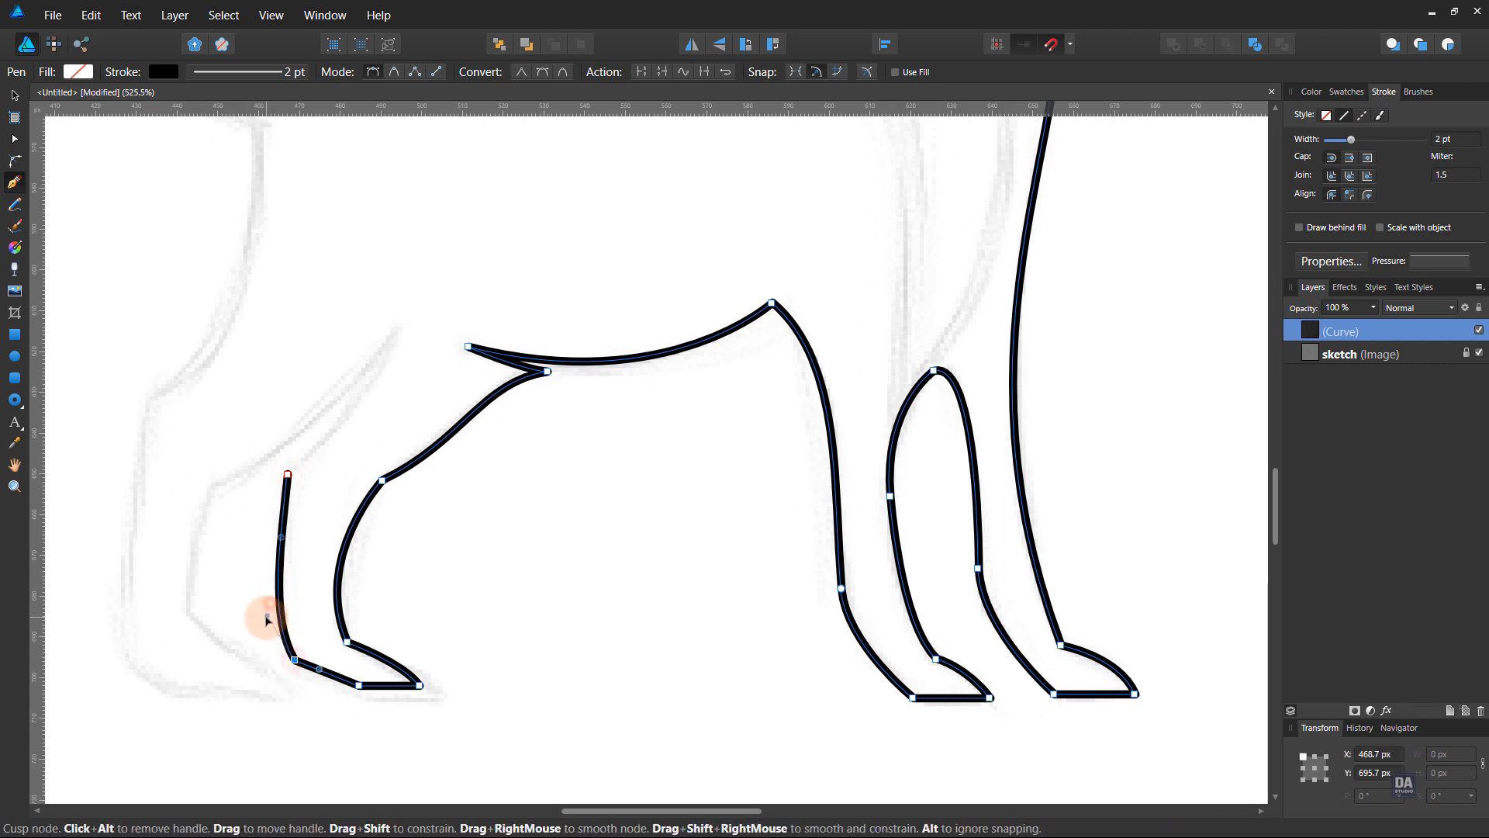
left_click_drag(288, 474, 293, 479)
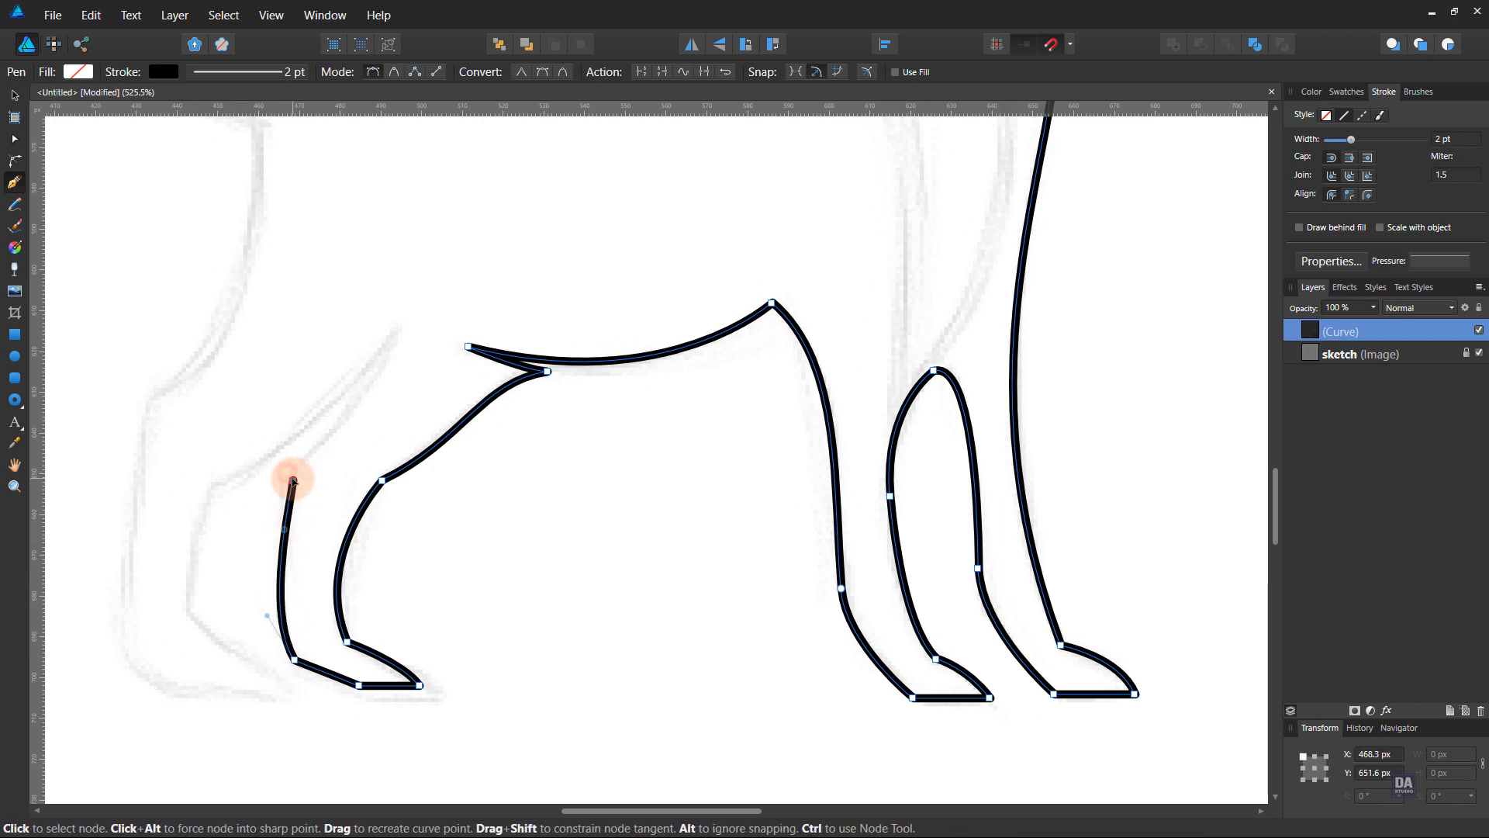
Draw the pointed gap between the hind legs and the front edge of the rearmost leg down to its toe.
left_click(396, 335)
left_click(212, 485)
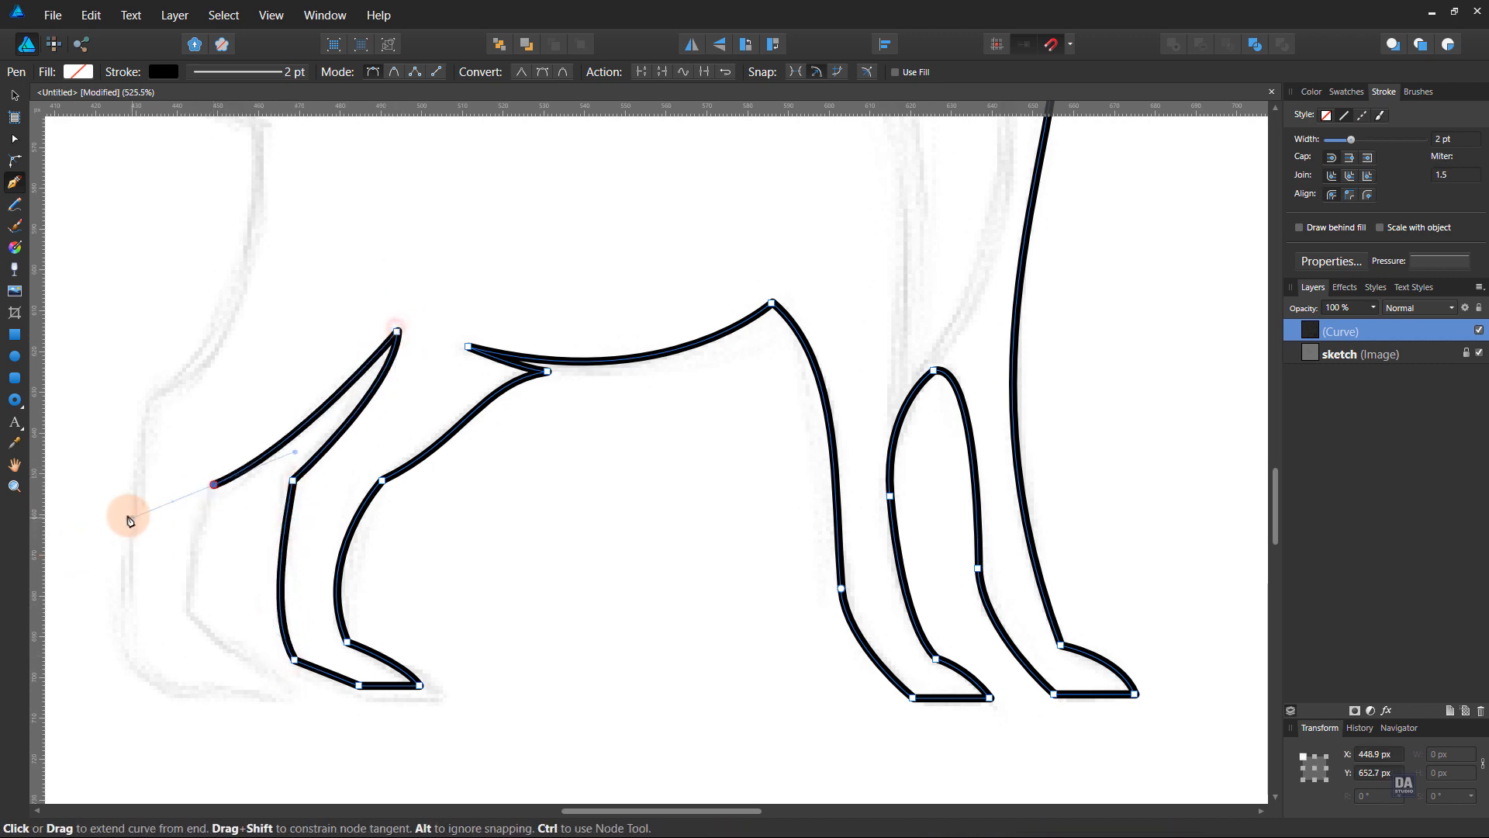
left_click_drag(217, 568, 582, 536)
left_click(556, 579)
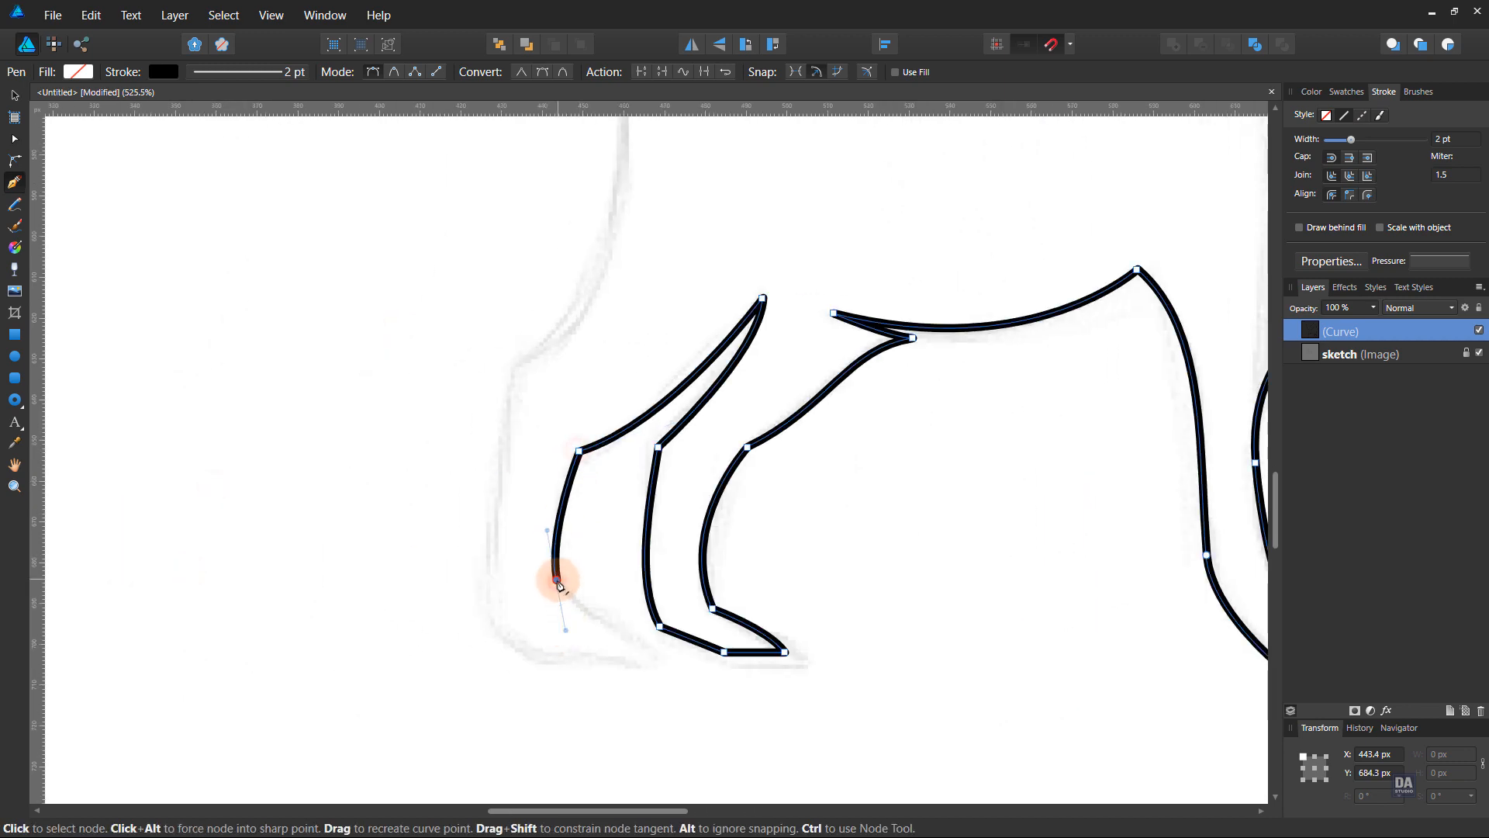
left_click(644, 650)
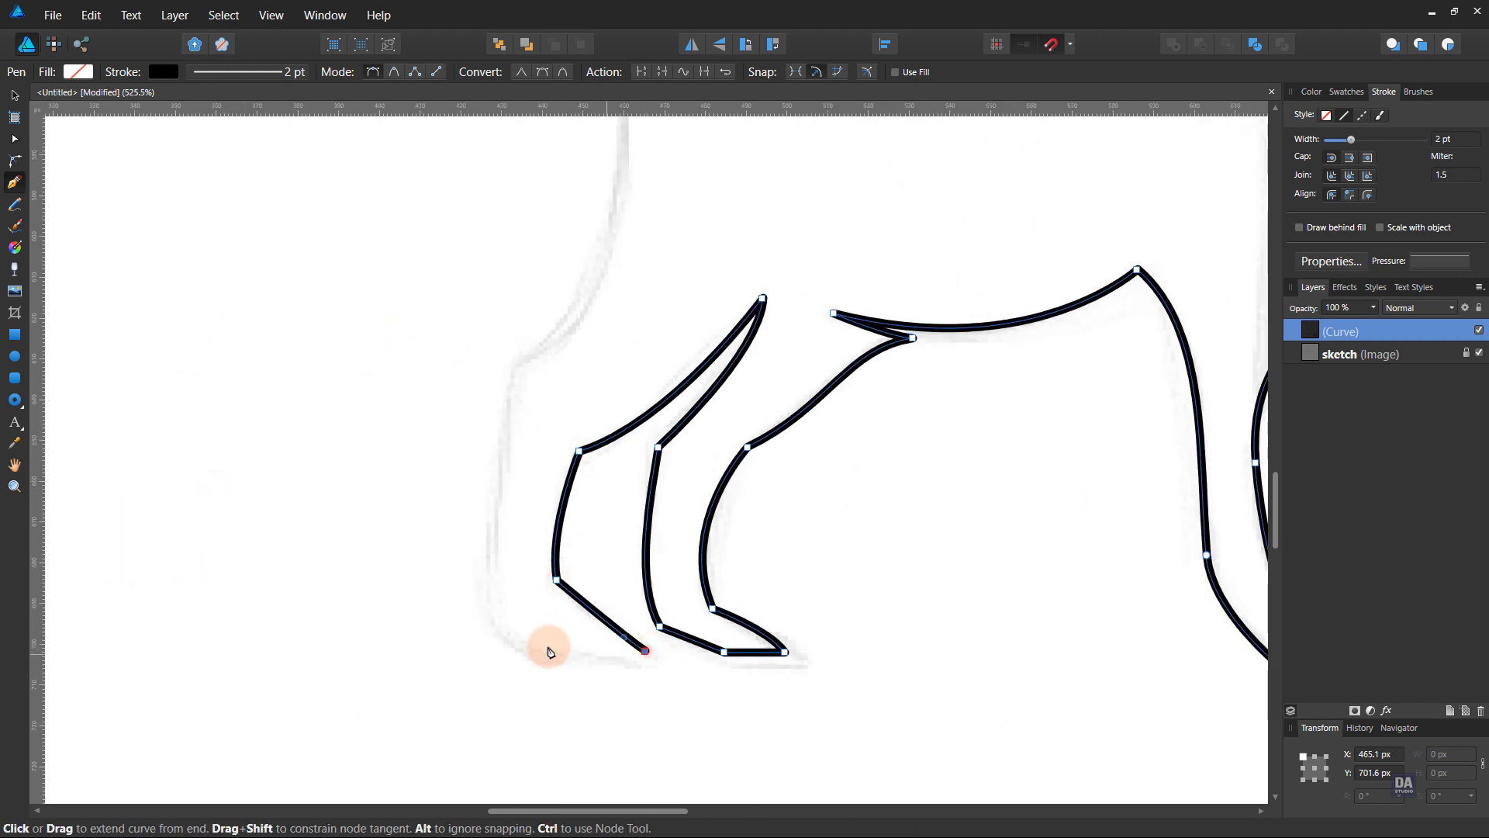
Trace the rearmost paw's sole and heel and the leg's back edge up to the hock, bending it to the sketch.
left_click(514, 363)
left_click_drag(501, 556, 491, 554)
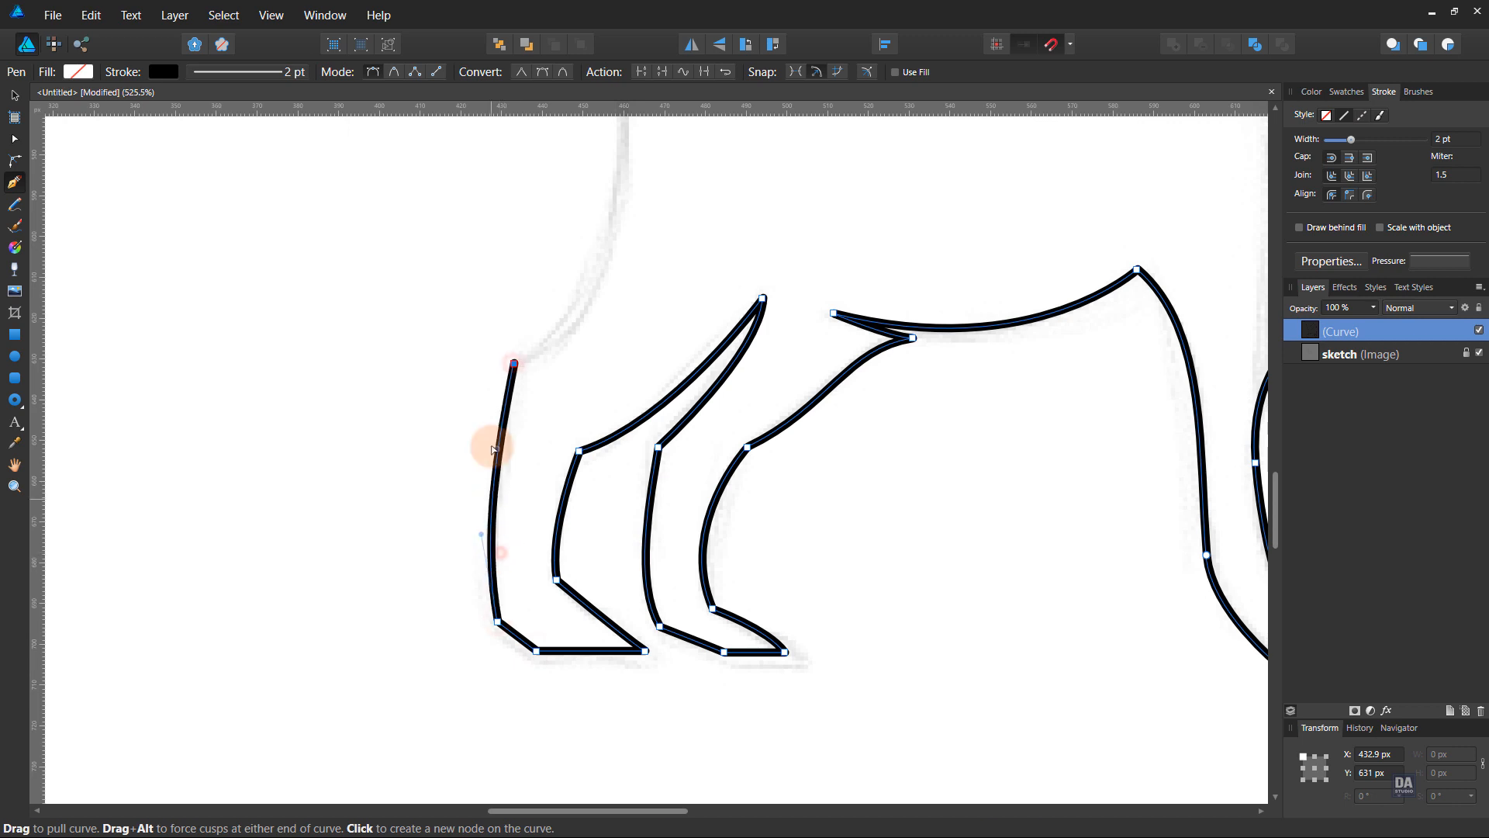
left_click_drag(499, 452, 514, 465)
Trace the back of the thigh from the hock up to the tail base and curve it along the sketch.
left_click_drag(555, 341, 528, 632)
left_click(487, 615)
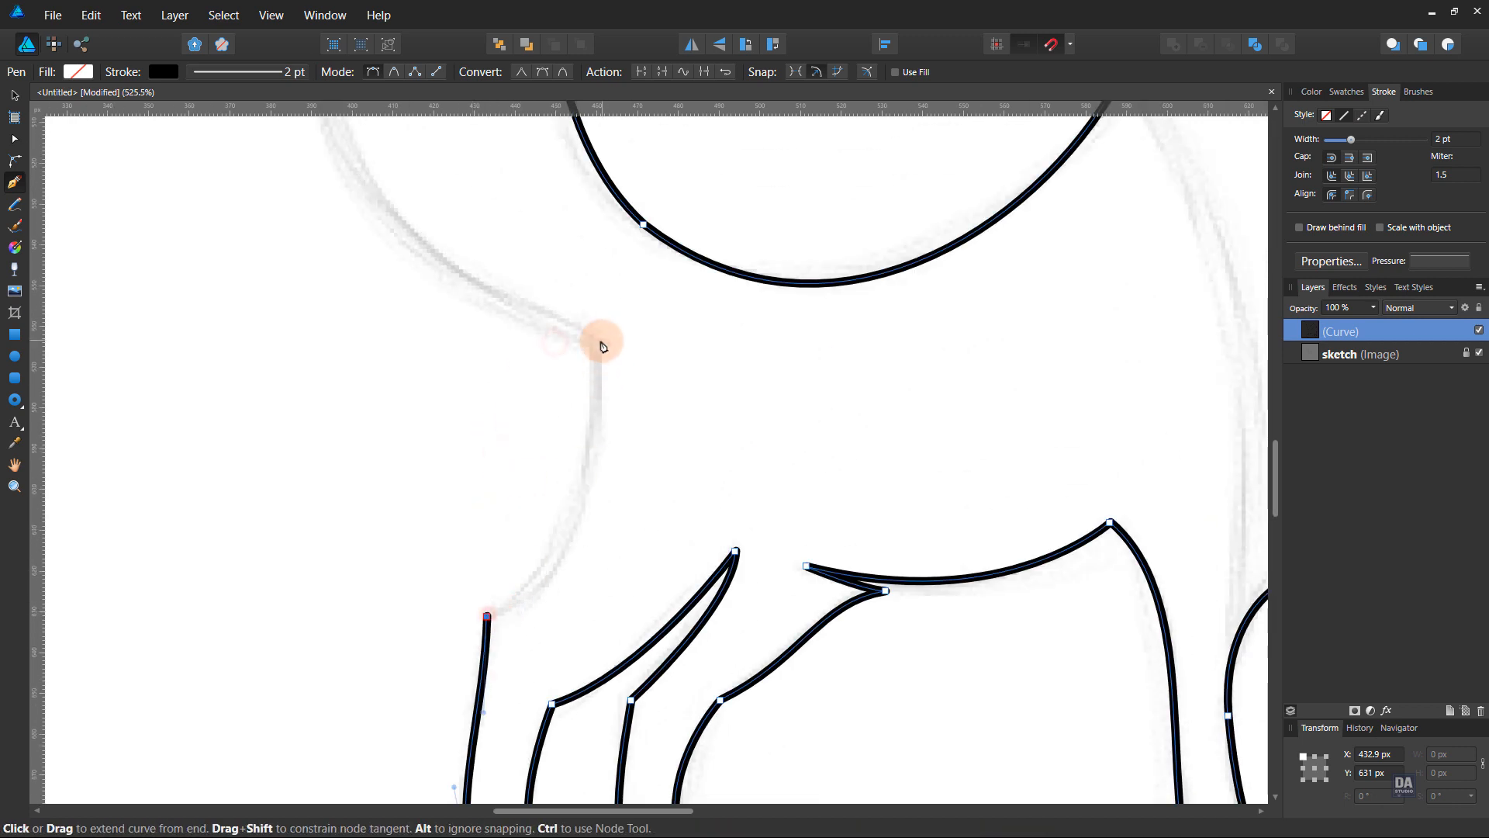
left_click(601, 341)
left_click_drag(525, 531, 560, 556)
left_click_drag(609, 467, 605, 464)
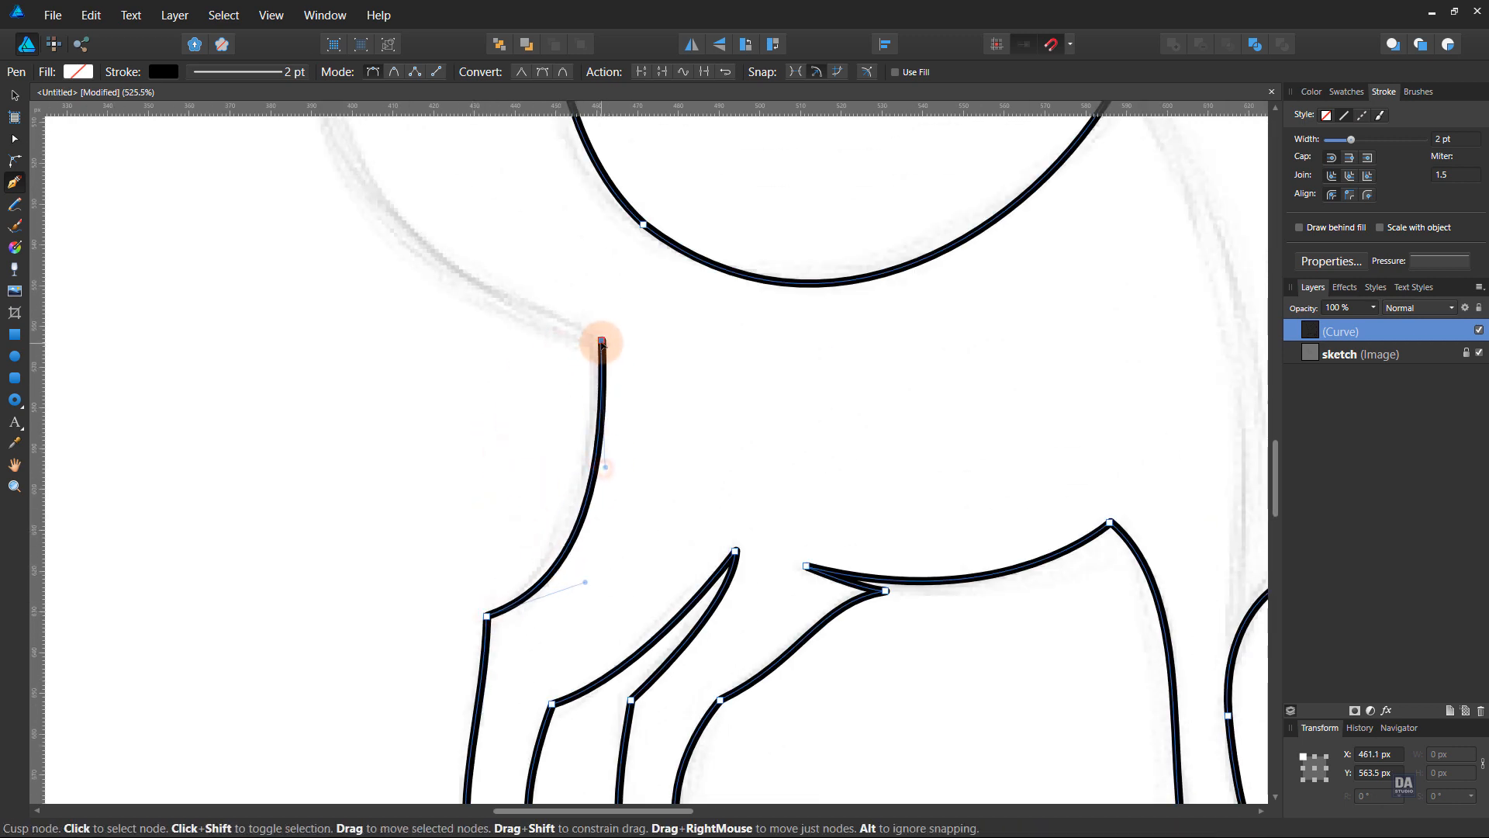
left_click_drag(602, 340, 594, 349)
Close the outline from the tail base to the tail tip, shape the tail's outer edge to the sketch, and deselect the curve.
left_click_drag(669, 402, 581, 551)
left_click_drag(689, 563, 627, 496)
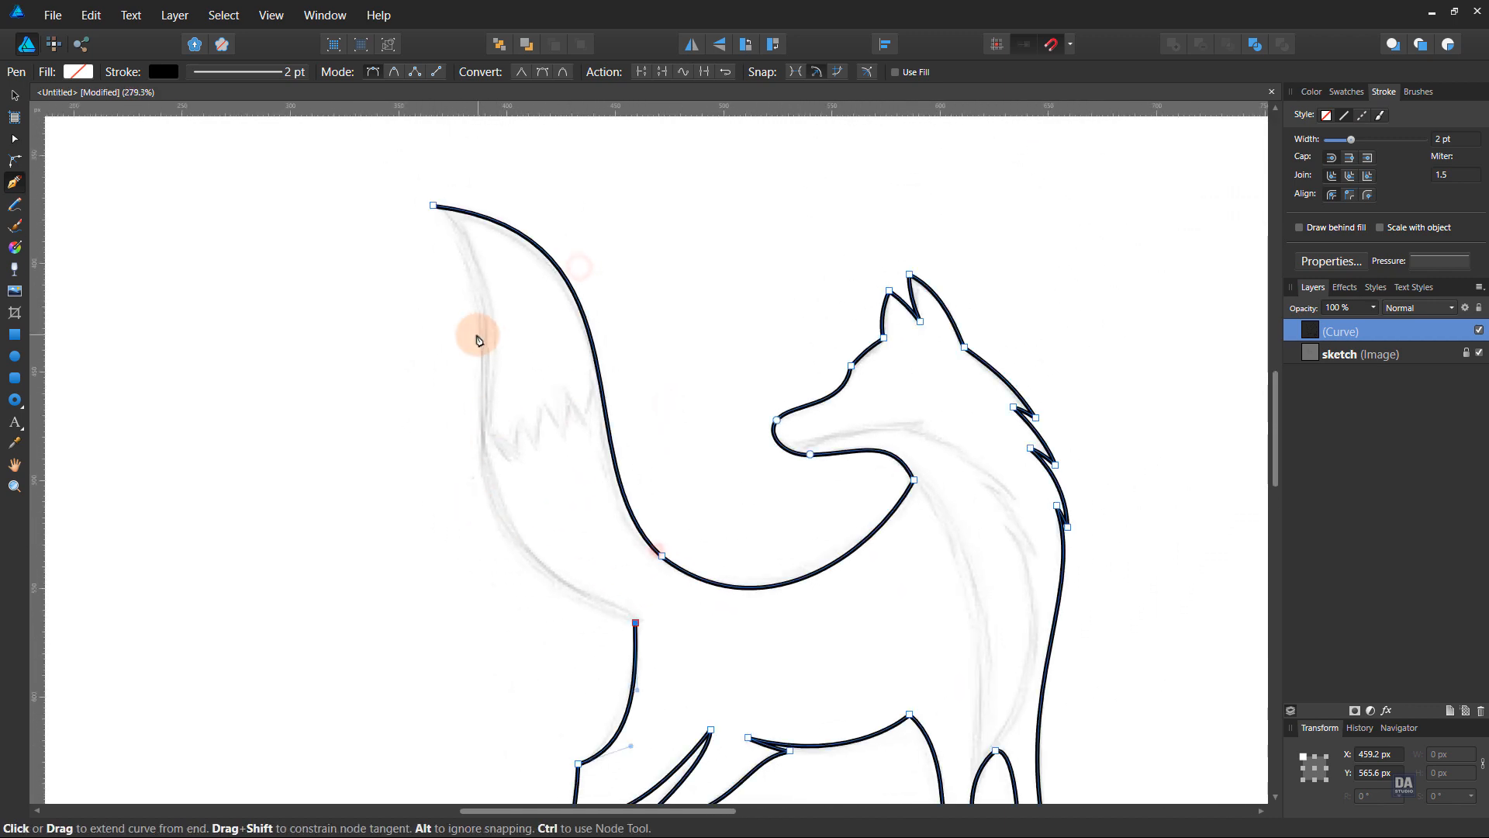
left_click(432, 202)
left_click_drag(491, 329, 498, 322)
left_click(433, 205)
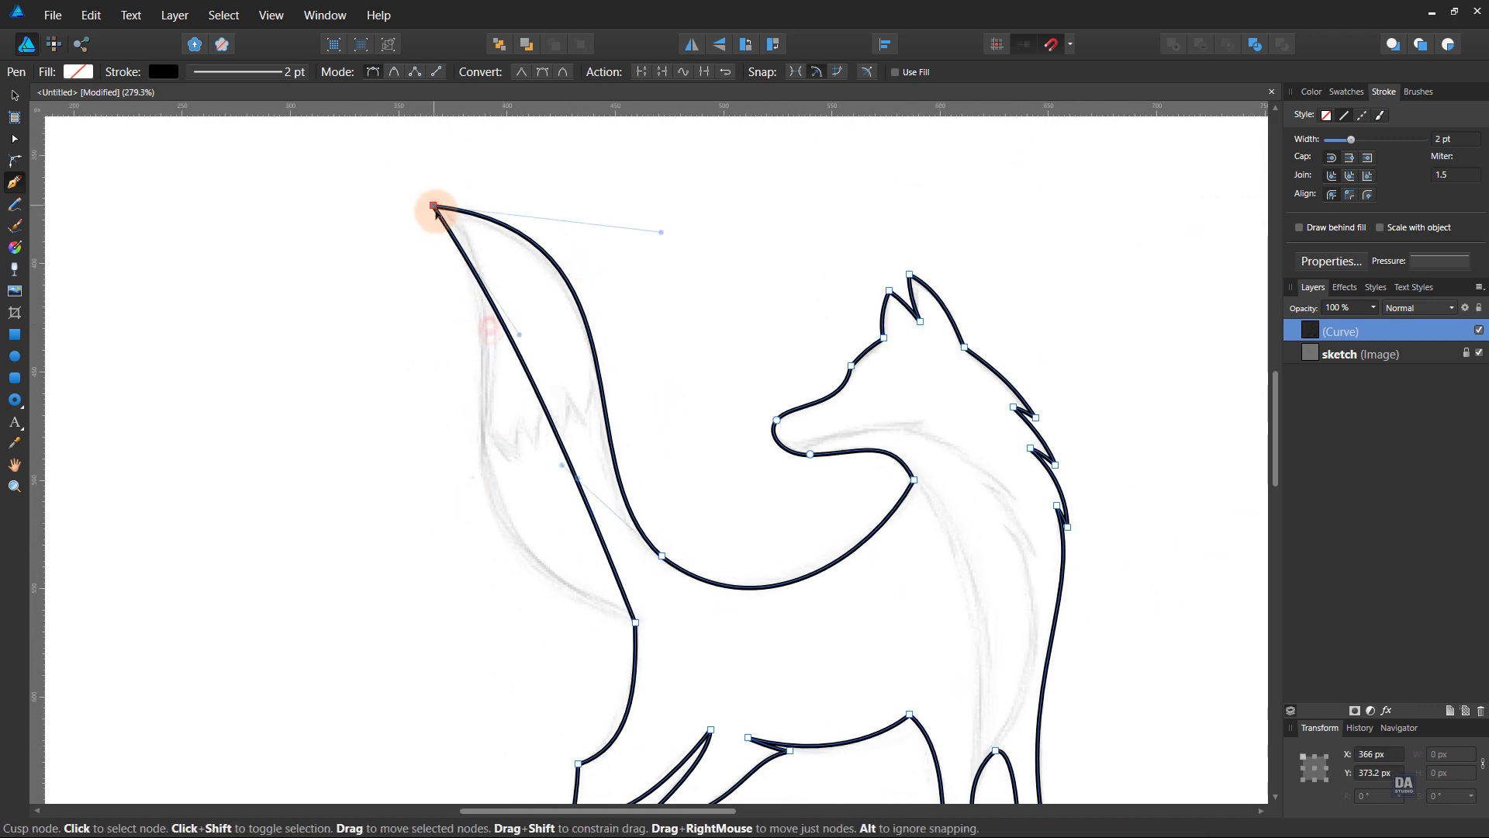
left_click_drag(577, 483, 447, 528)
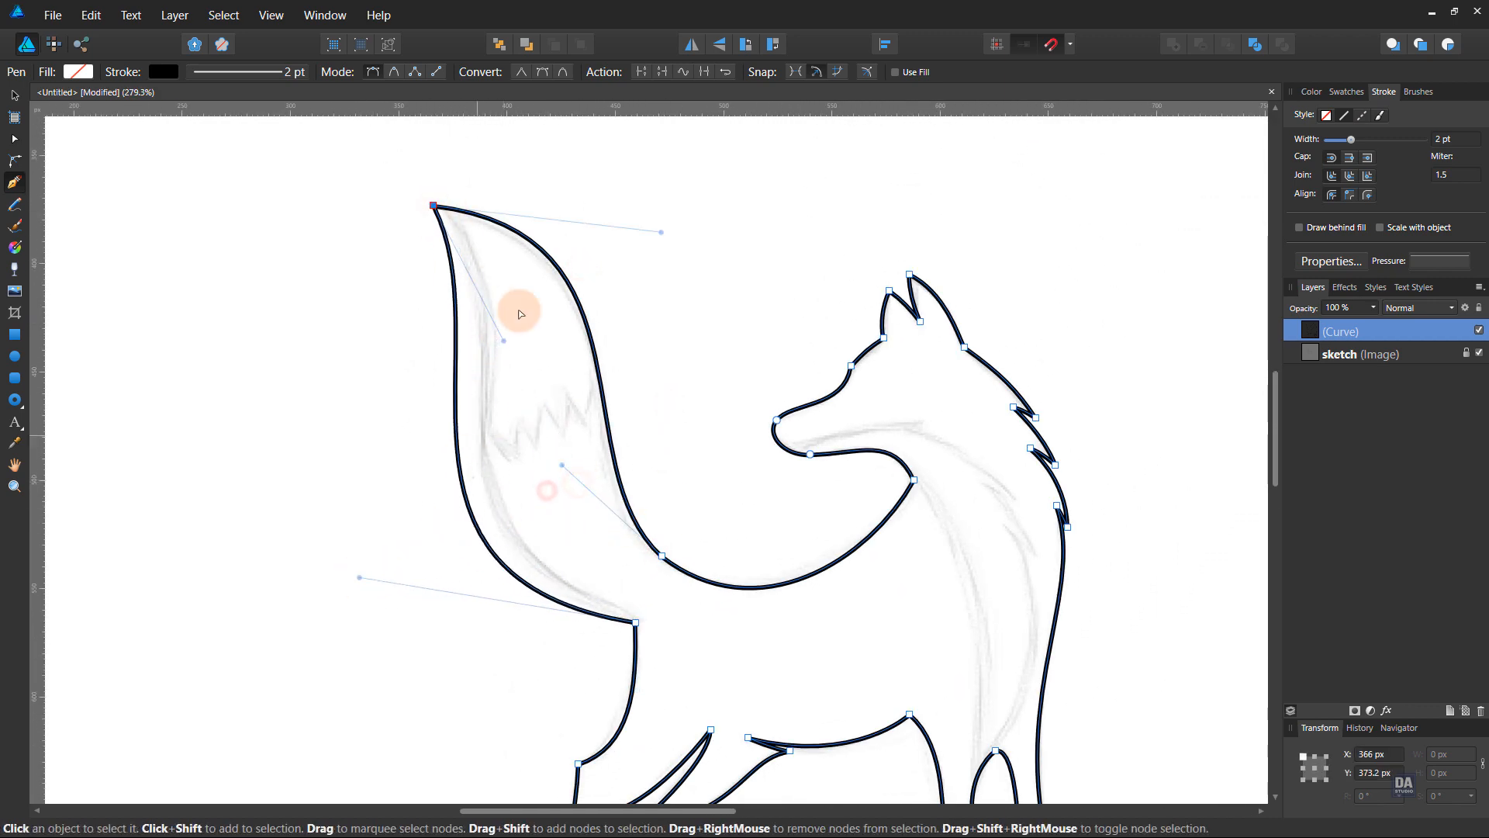
left_click_drag(504, 341, 556, 340)
left_click_drag(359, 577, 367, 543)
left_click(475, 649, "ctrl")
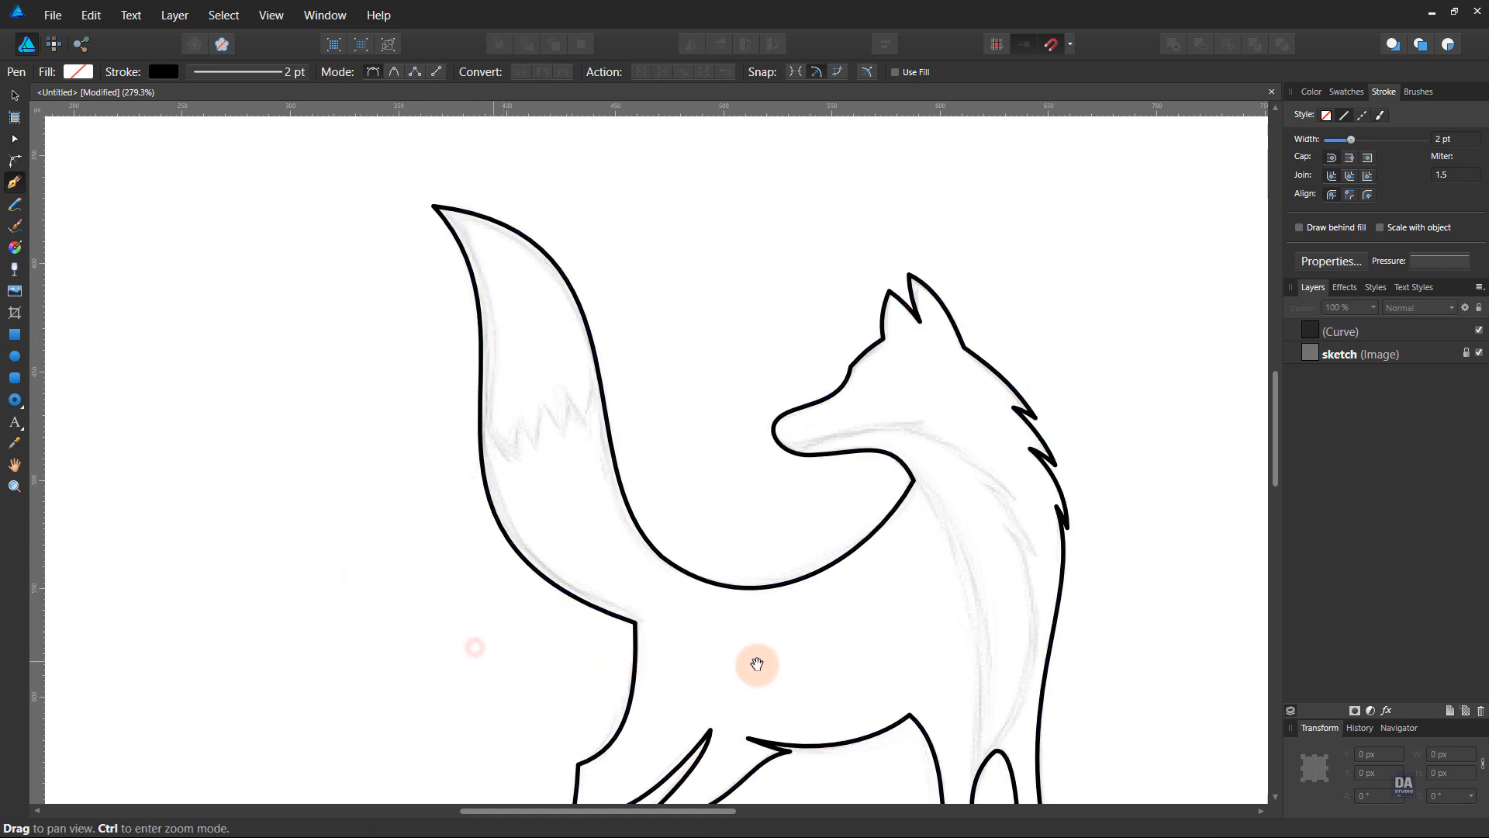
left_click(827, 626, "ctrl+alt")
left_click_drag(832, 645, 665, 572)
left_click_drag(586, 723, 861, 709)
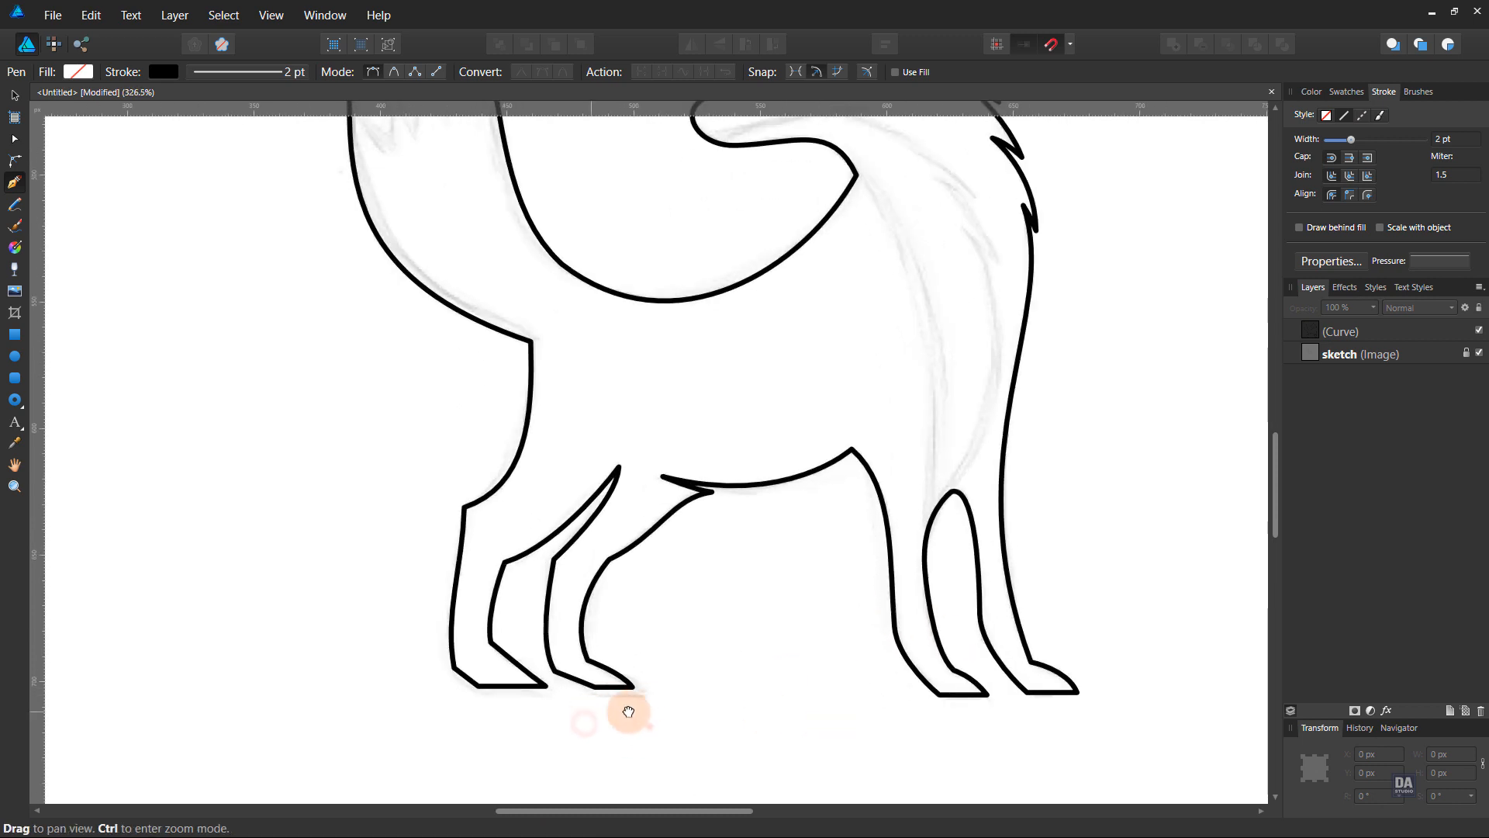
Select the fox outline and reposition the lower heel node of the nearer hind paw.
left_click_drag(650, 727, 615, 703)
left_click(517, 648, "ctrl")
left_click(517, 643, "ctrl")
left_click(559, 664)
left_click_drag(517, 642, 544, 663)
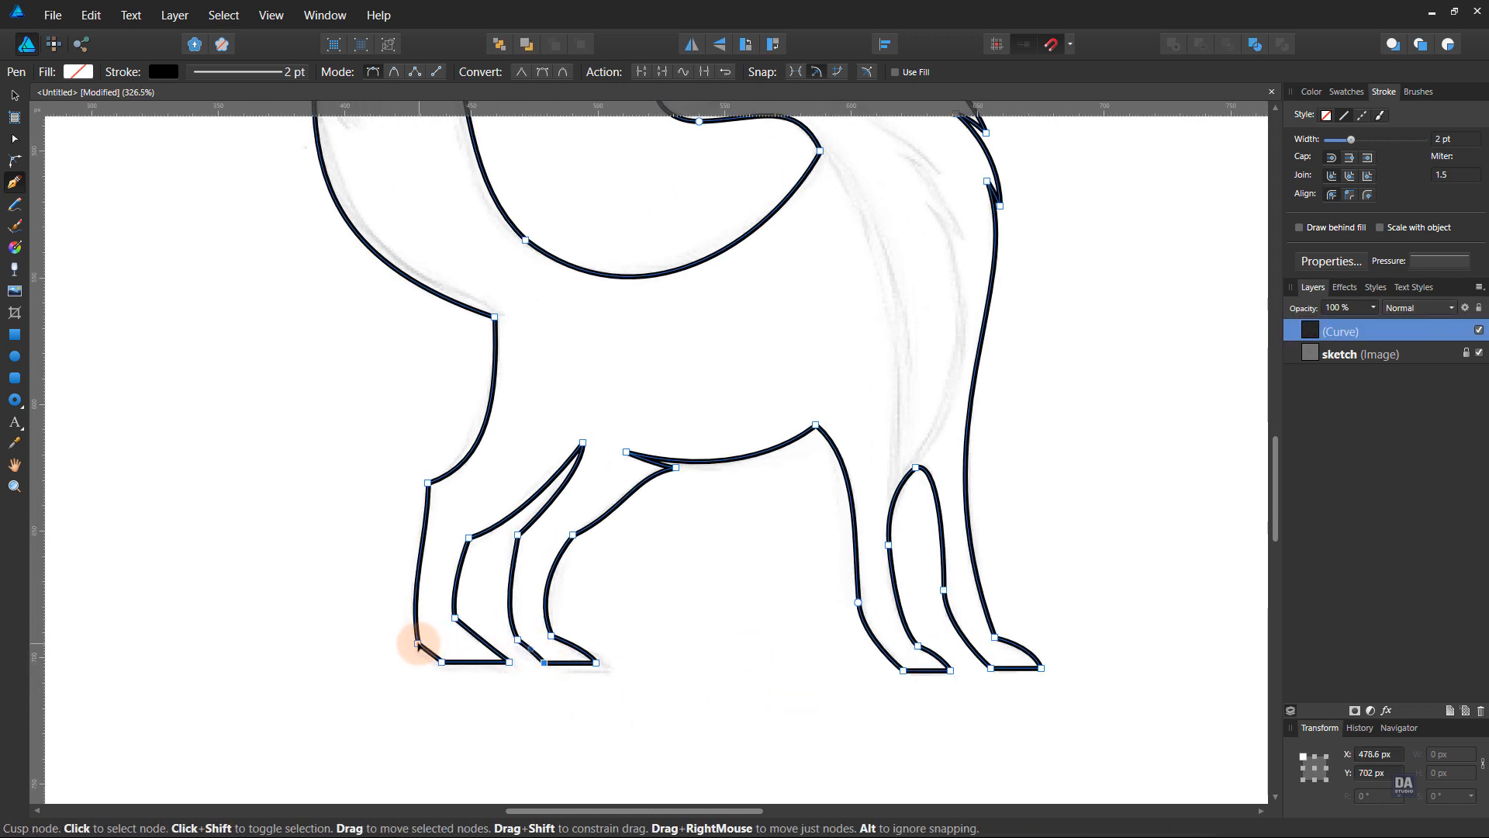
Reposition the front ankle nodes of both hind legs to even out the paws, and deselect the outline.
left_click(454, 618)
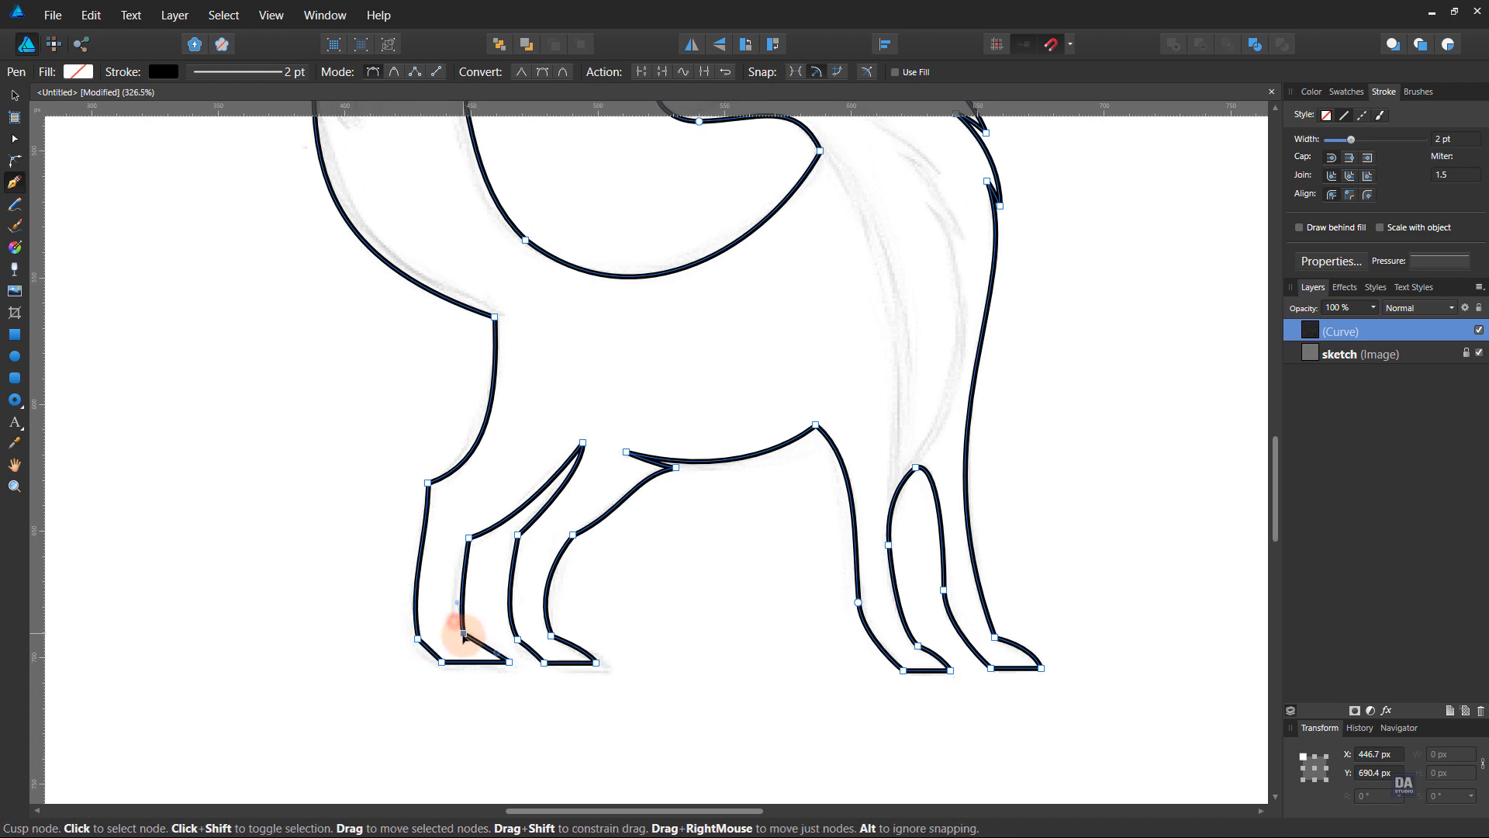
left_click(551, 636)
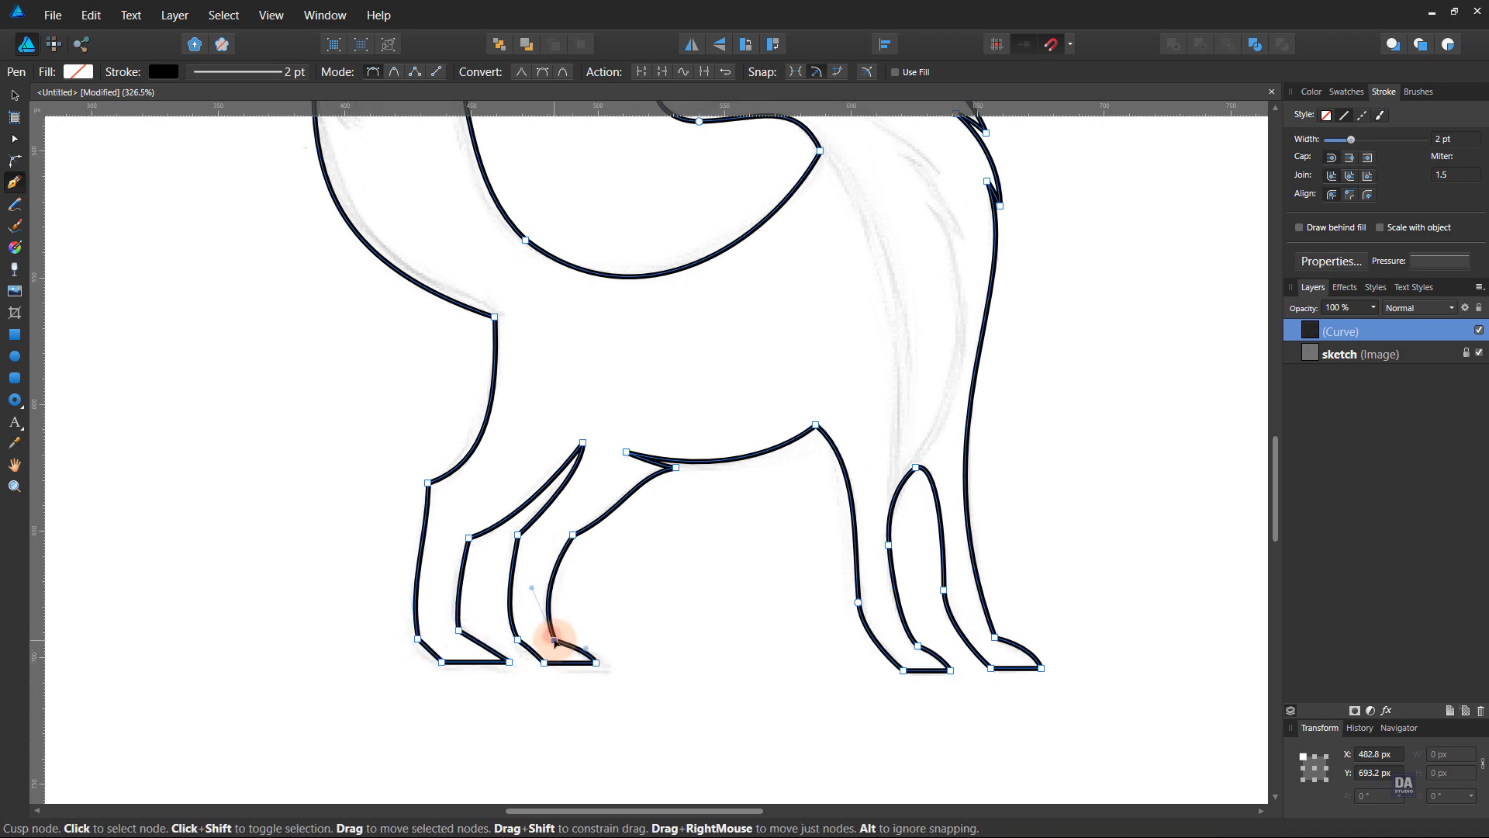
left_click_drag(585, 648, 550, 639)
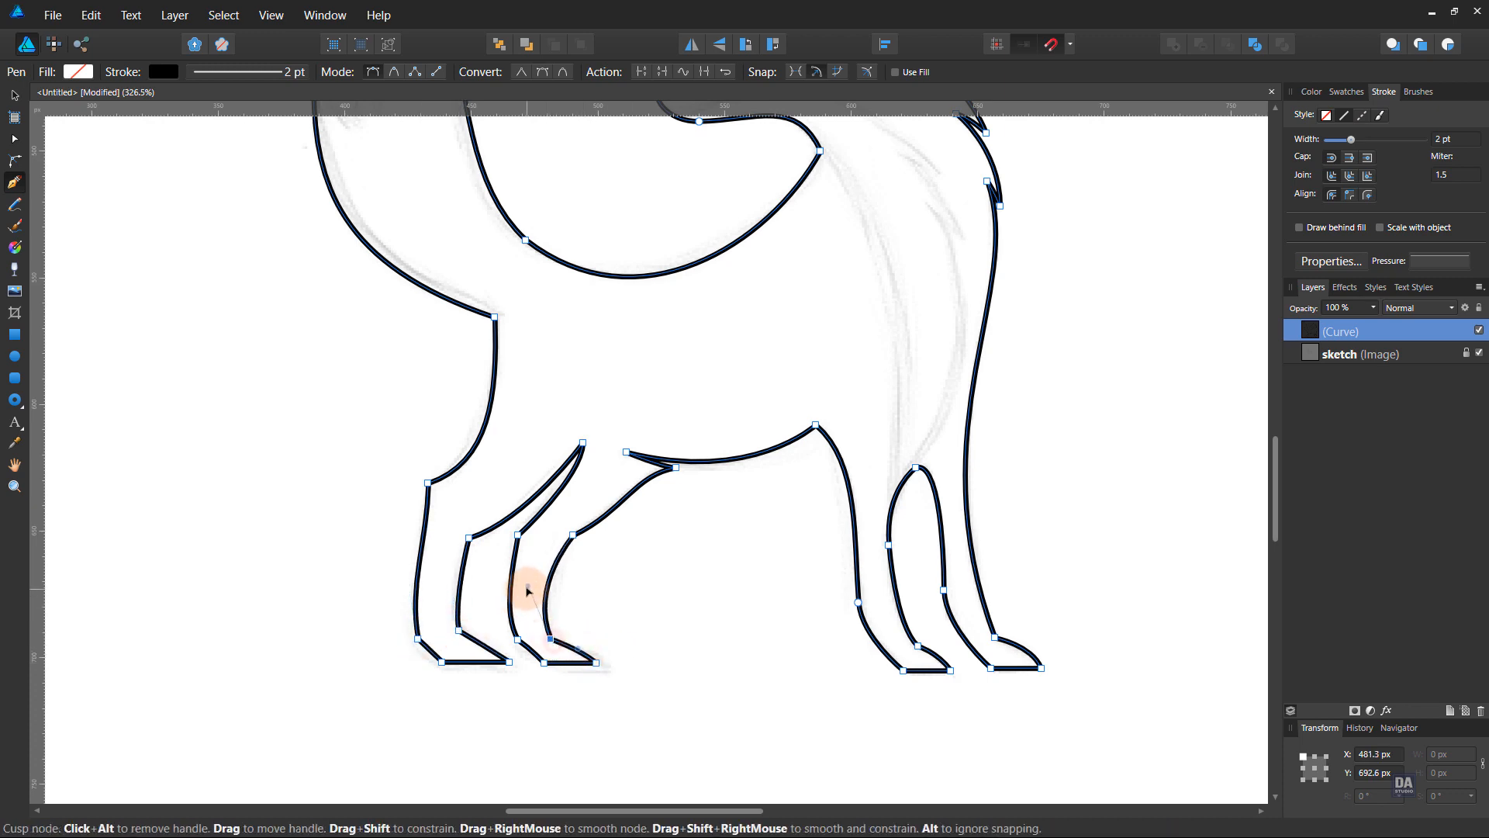
left_click(733, 608, "ctrl")
Start a separate curve on the tail's outer edge and trace the first two downward points of the tail-tip zigzag.
left_click_drag(741, 591, 473, 535)
left_click_drag(810, 503, 654, 475)
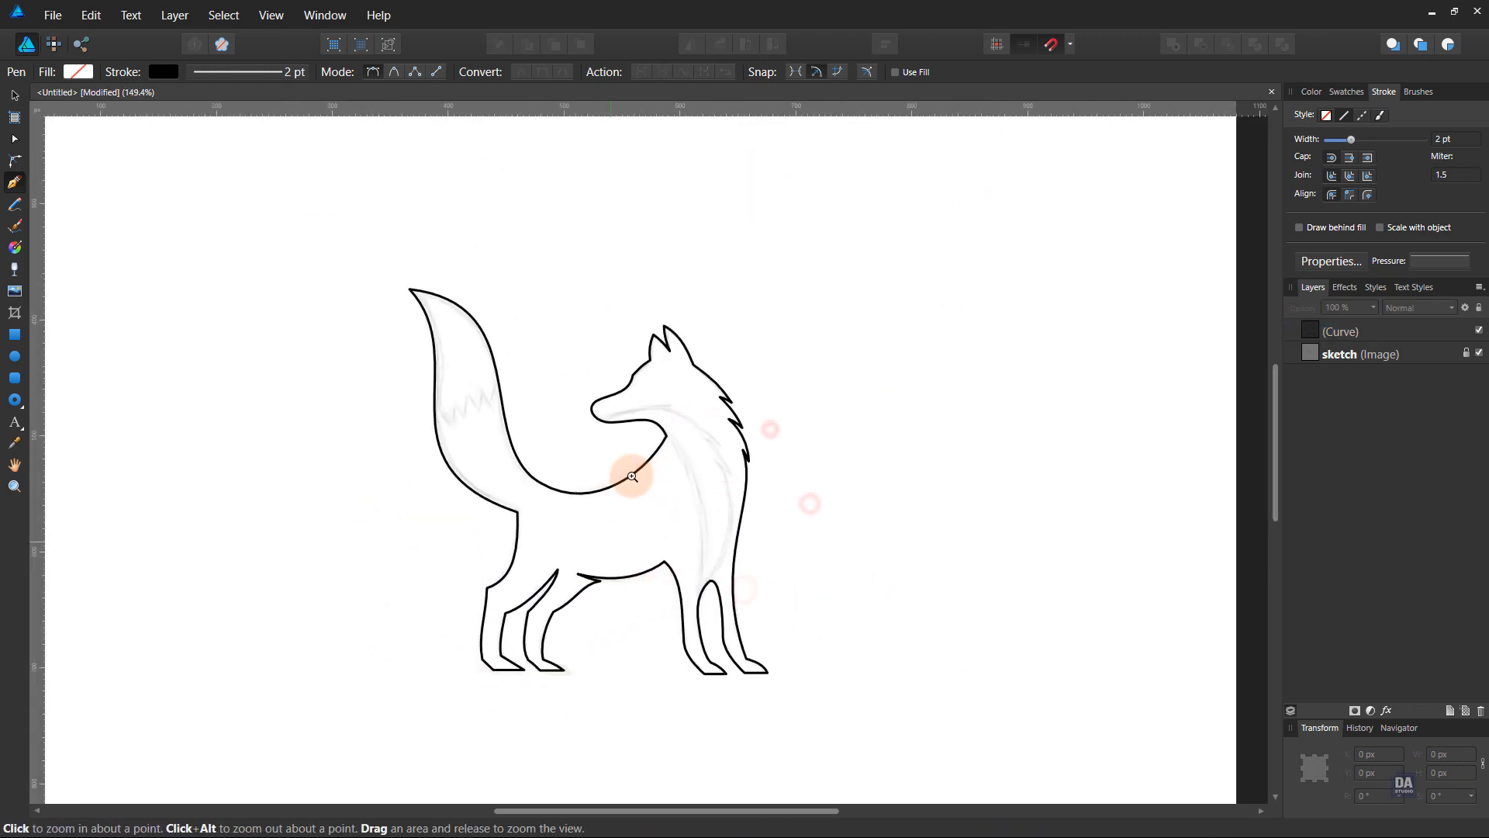
left_click_drag(459, 450, 383, 339)
left_click_drag(533, 357, 463, 417)
left_click(354, 423)
left_click_drag(388, 461, 411, 482)
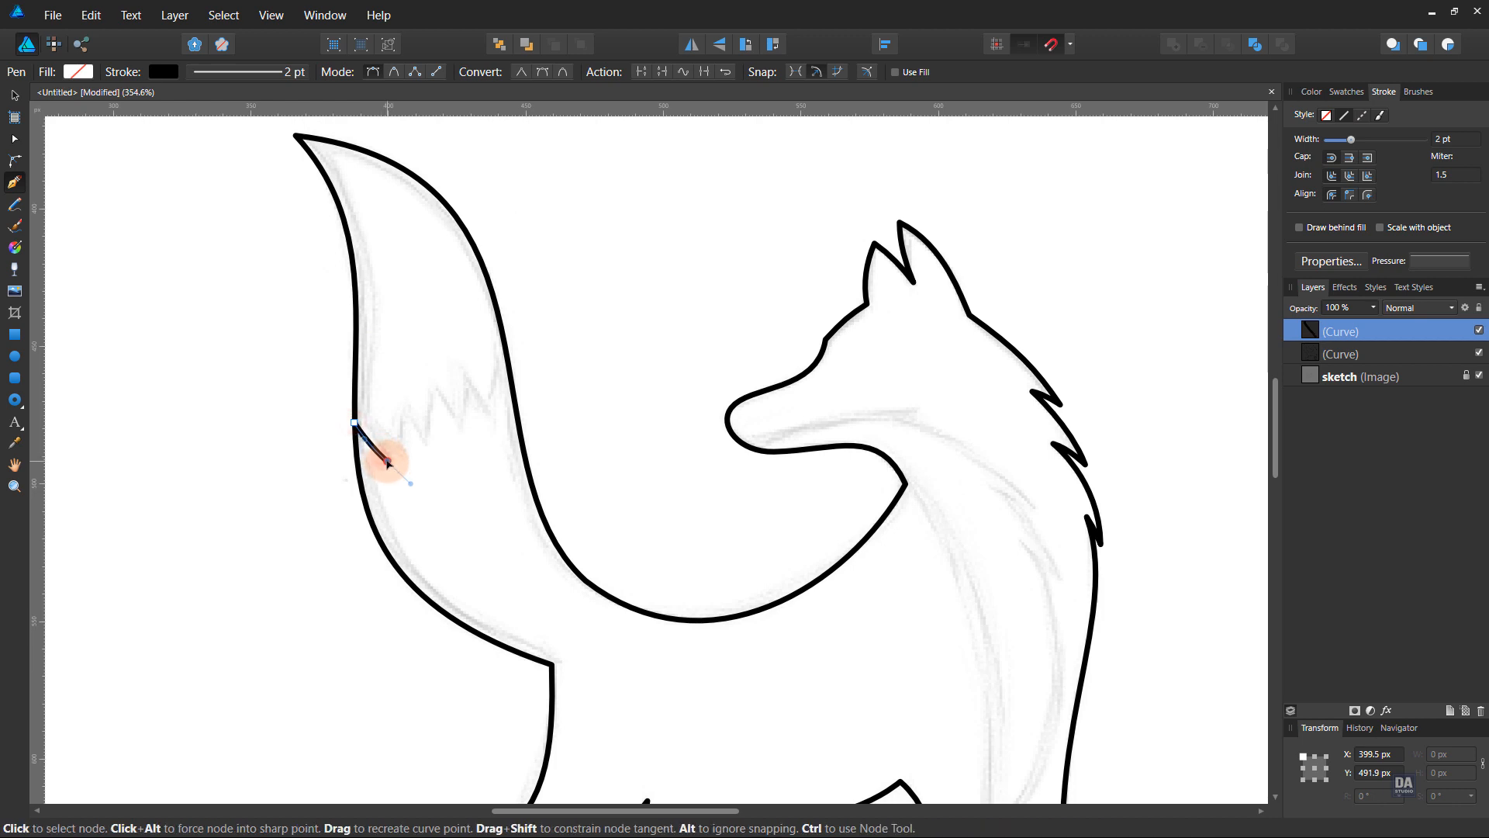
left_click(387, 461, "alt")
left_click(400, 417)
left_click(423, 441)
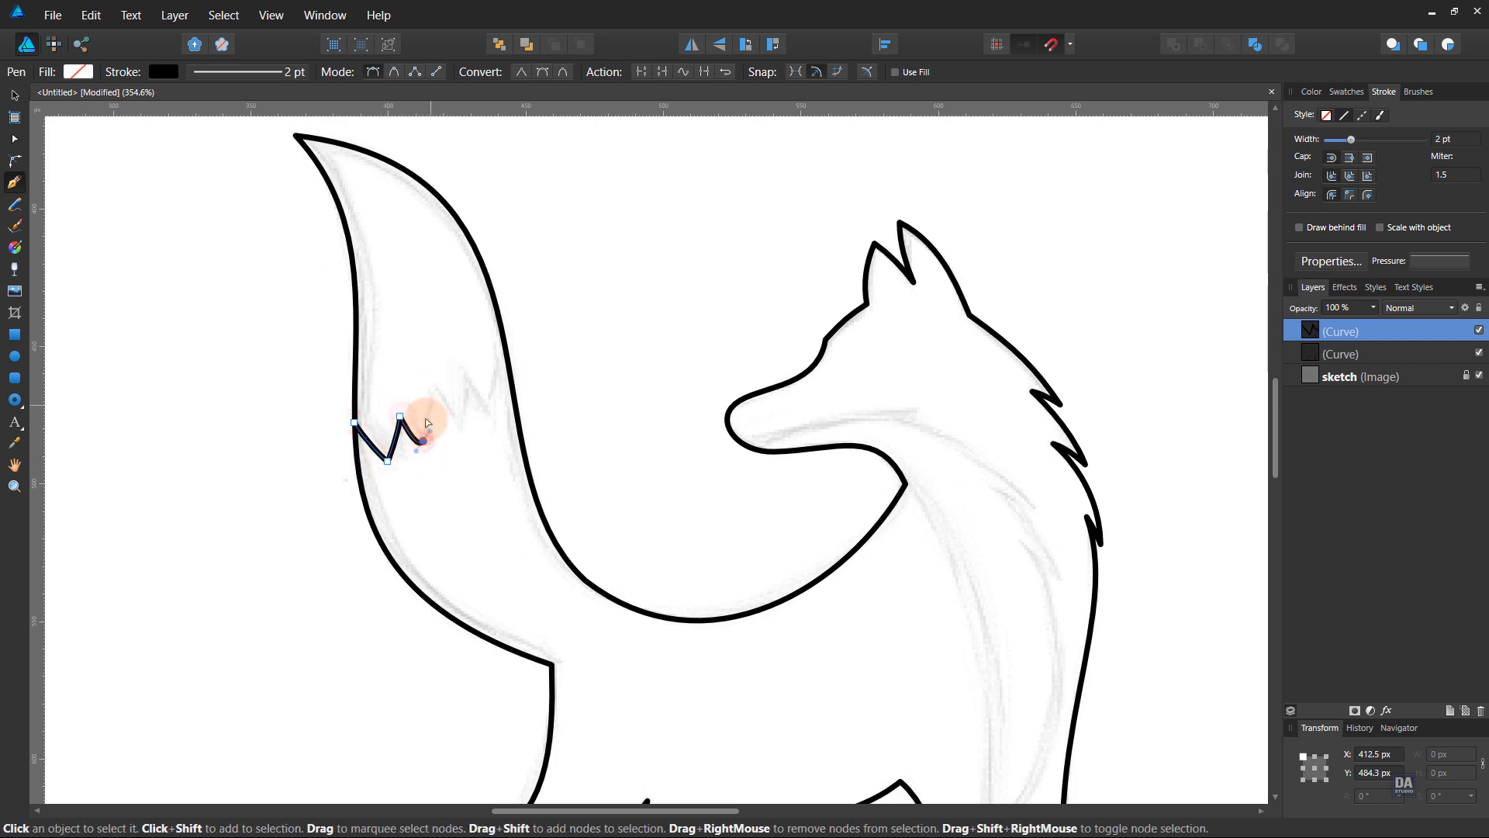
Trace the remaining zigzag teeth across the tail up to its inner edge, following the sketch.
left_click(435, 387, "alt")
left_click_drag(462, 427, 472, 443)
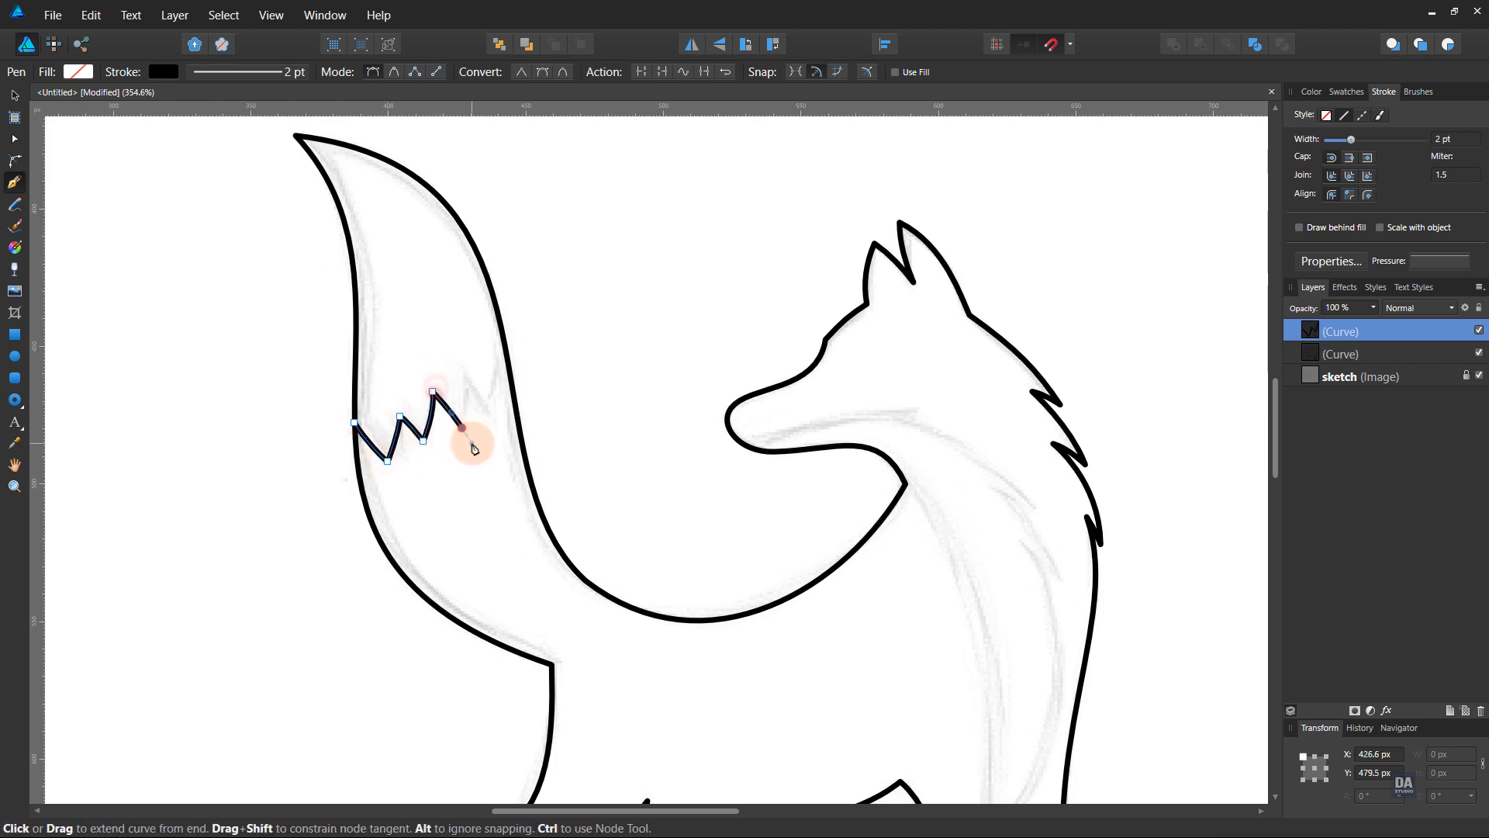
left_click(461, 428, "alt")
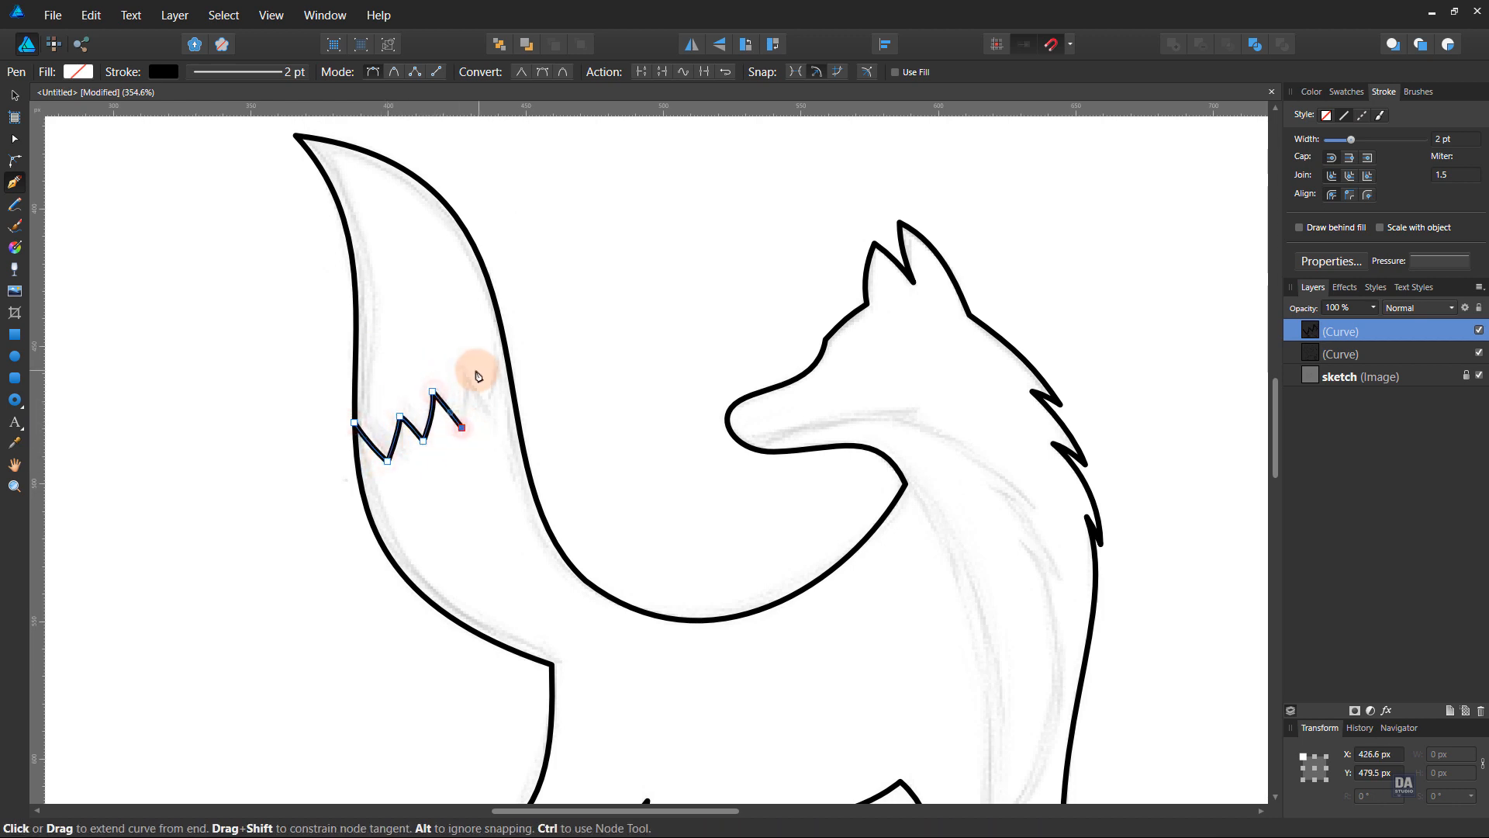
left_click(492, 410, "alt")
left_click(505, 345, "alt")
left_click_drag(514, 314, 405, 302)
left_click_drag(406, 301, 472, 508)
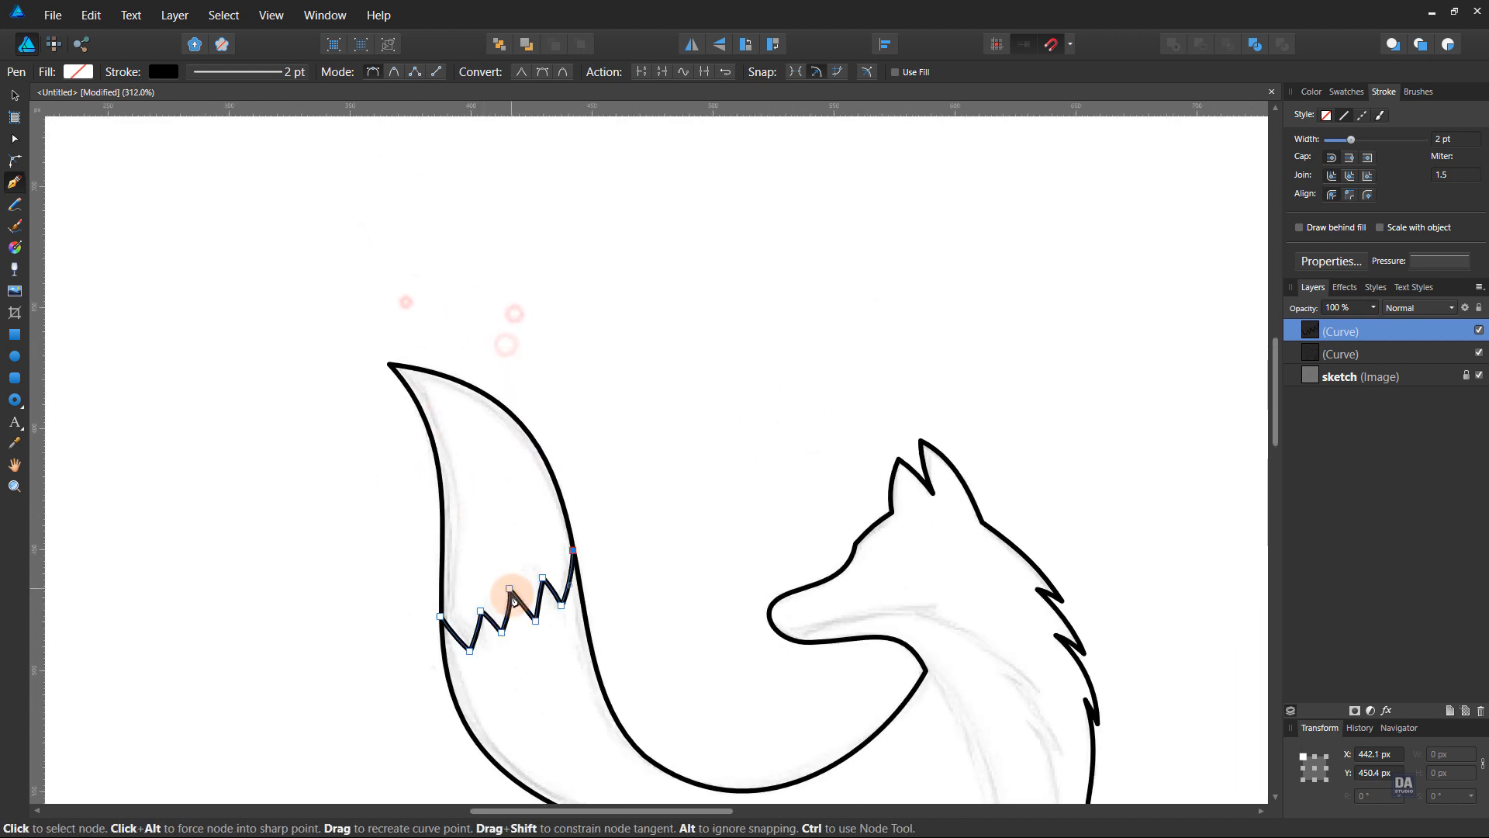
Close the zigzag curve around the outside of the tail tip and nest it inside the fox outline to clip it.
left_click(573, 550)
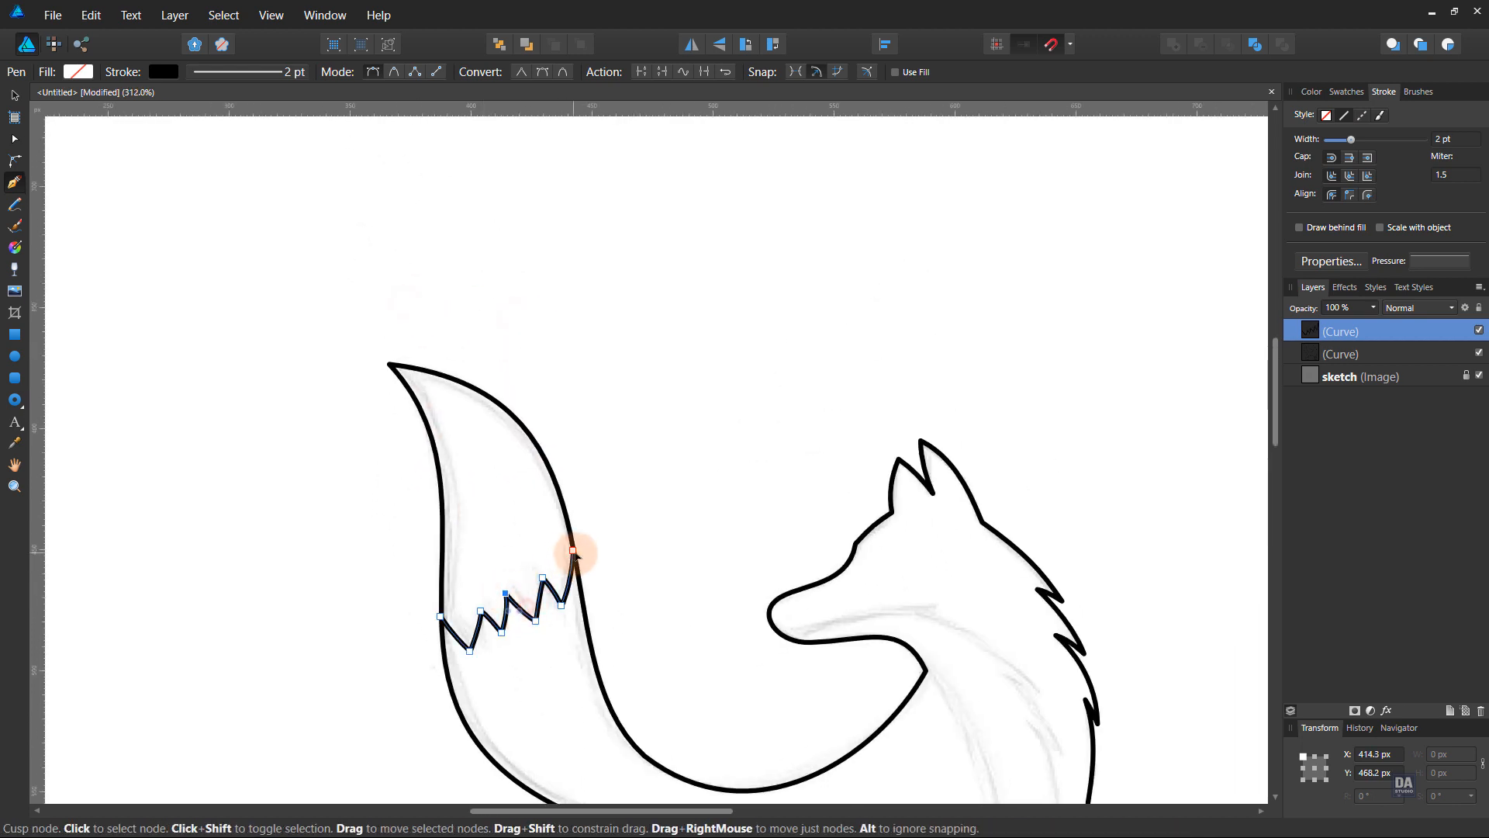
left_click(586, 531)
left_click_drag(388, 338, 205, 350)
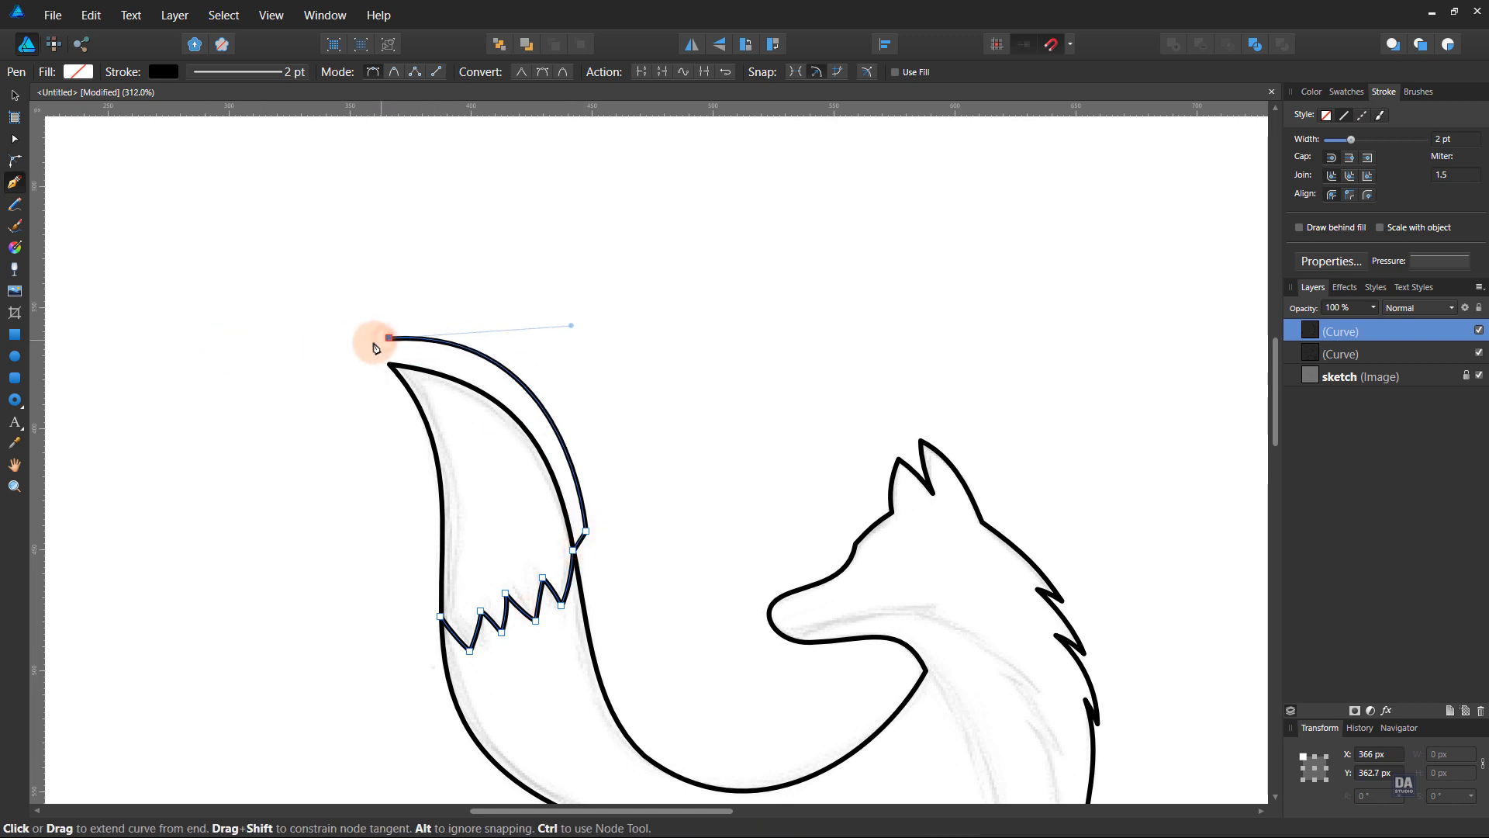
left_click(438, 616)
left_click_drag(1340, 331, 1342, 356)
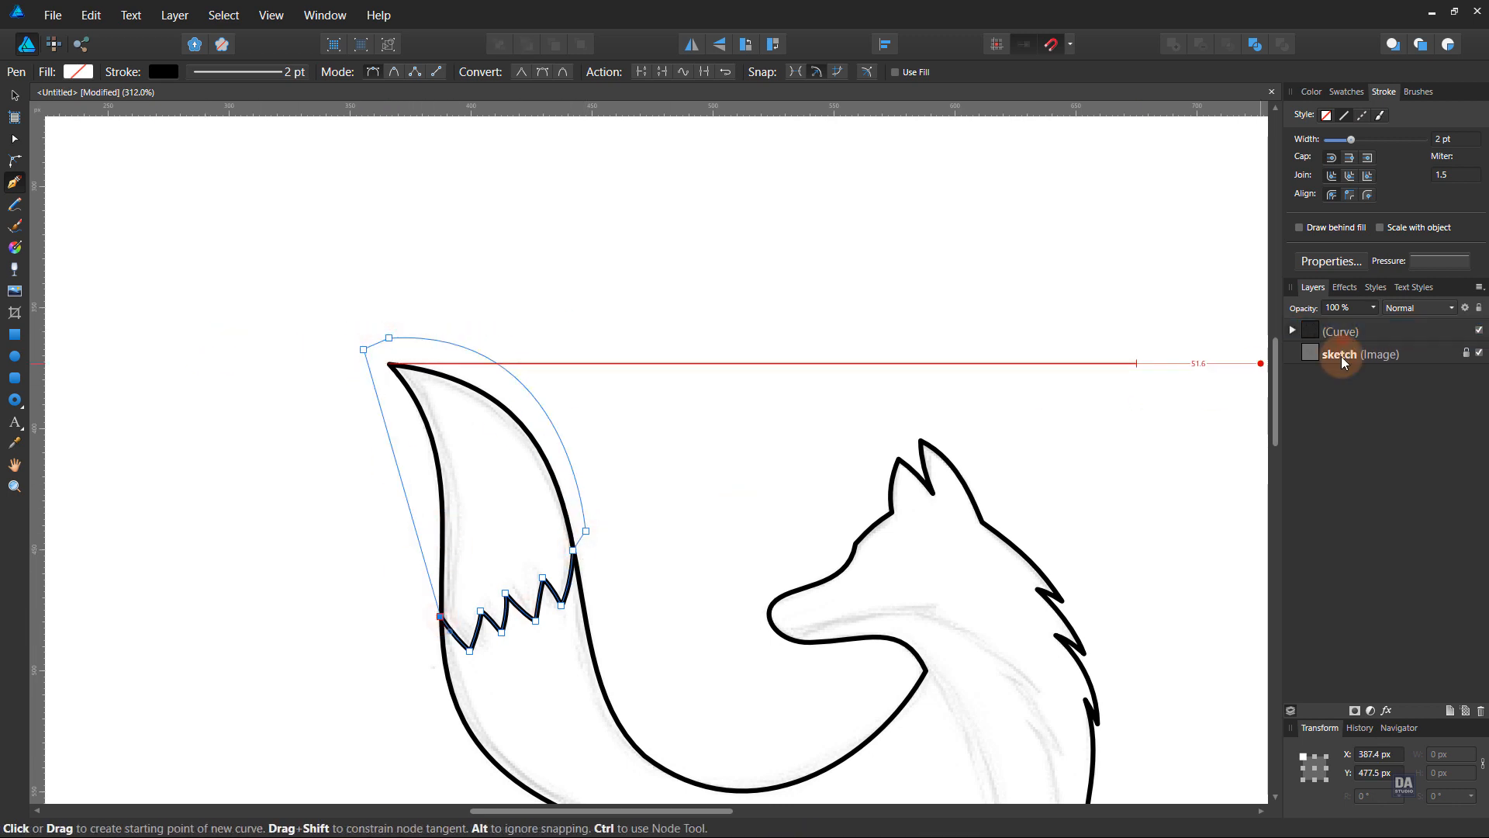
left_click(695, 444, "ctrl")
Curve the heels and toe tops of both hind paws with the Node tool, and deselect the outline.
left_click_drag(691, 509, 324, 455)
left_click_drag(760, 518, 539, 448)
left_click_drag(549, 526, 708, 365)
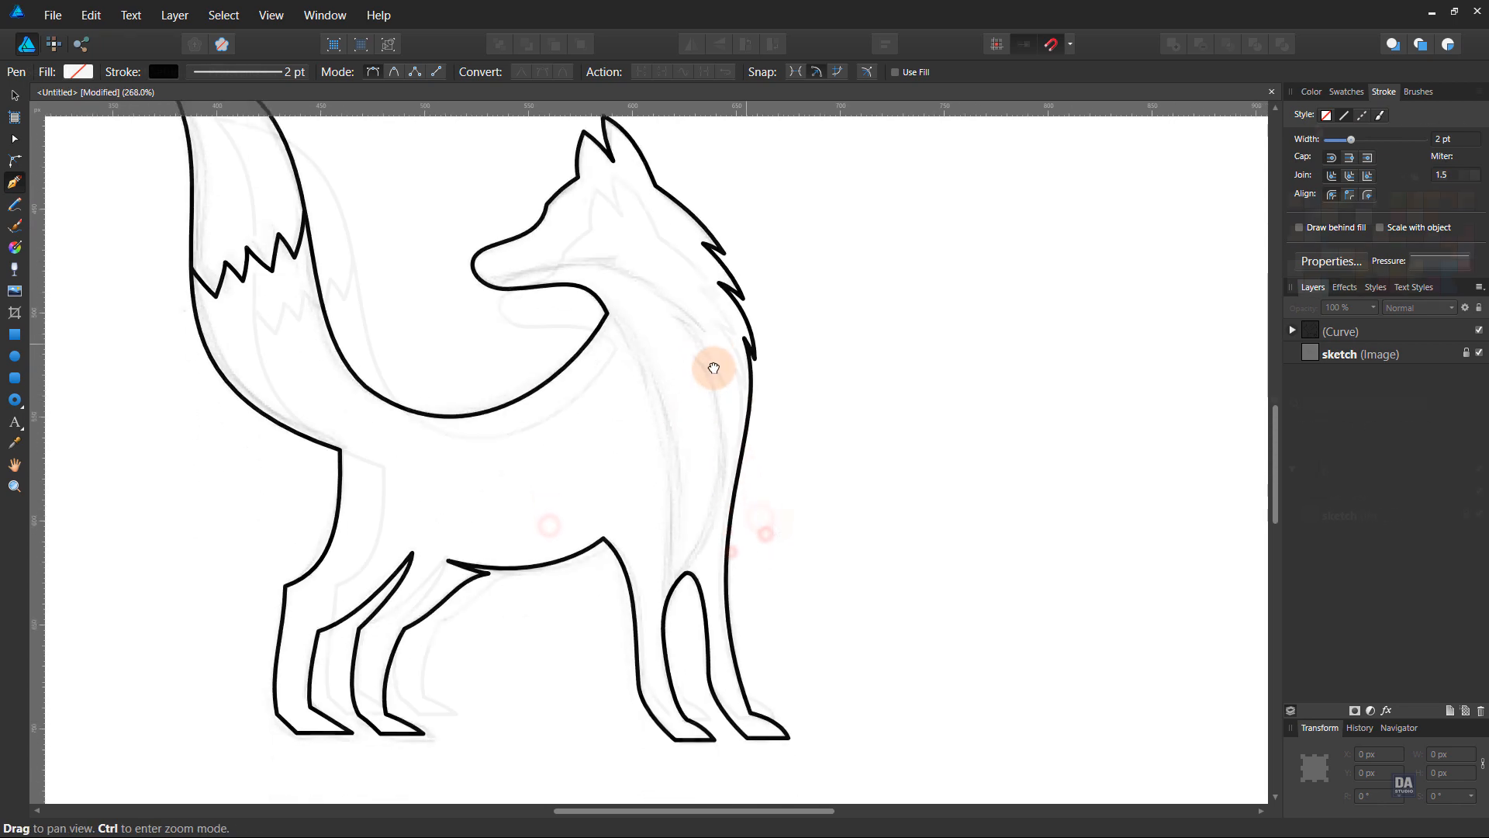
left_click_drag(764, 532, 311, 685)
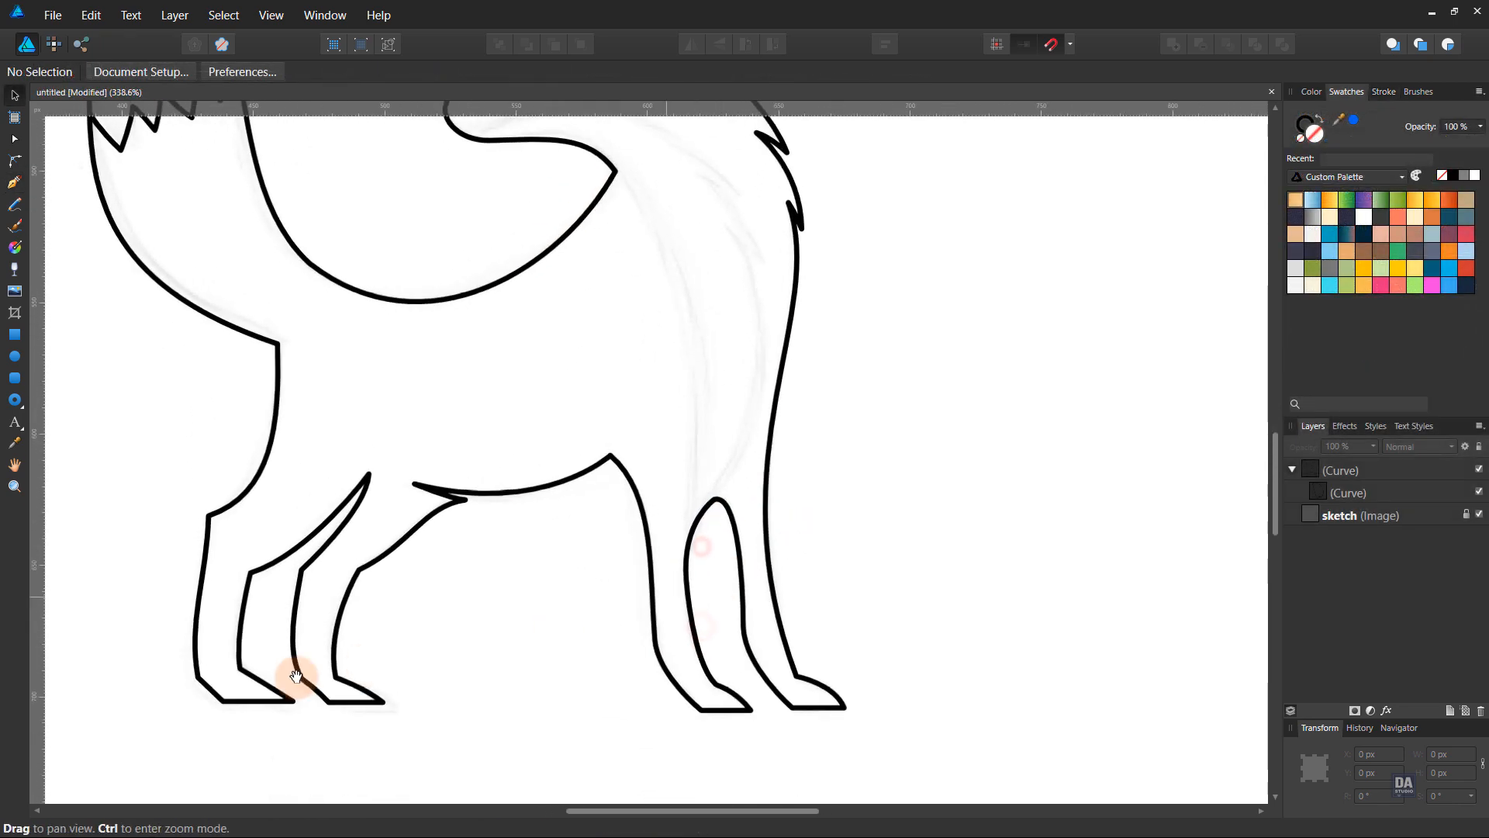
key("a")
left_click(335, 702)
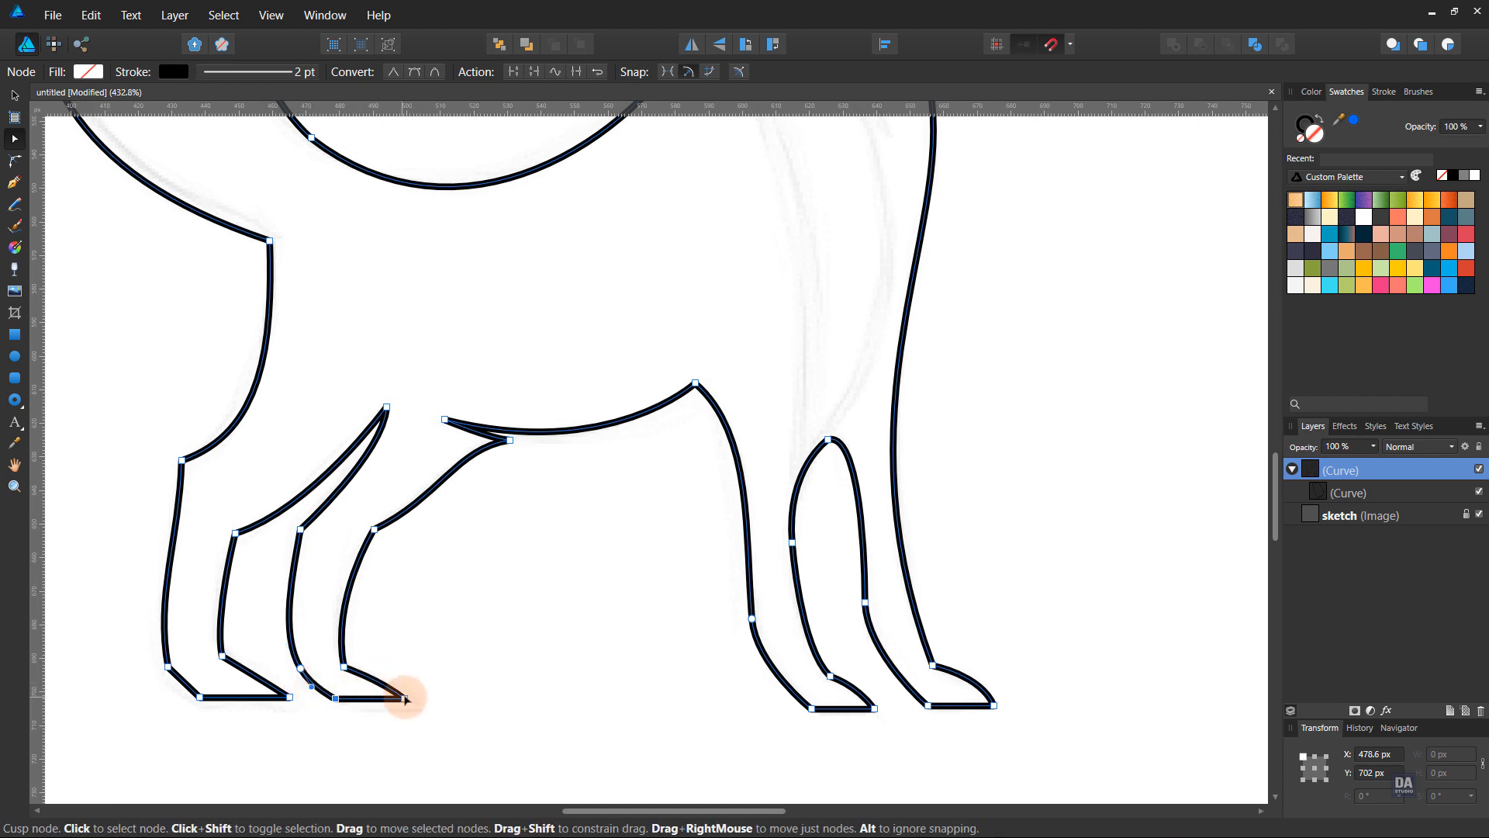
left_click_drag(401, 686, 383, 682)
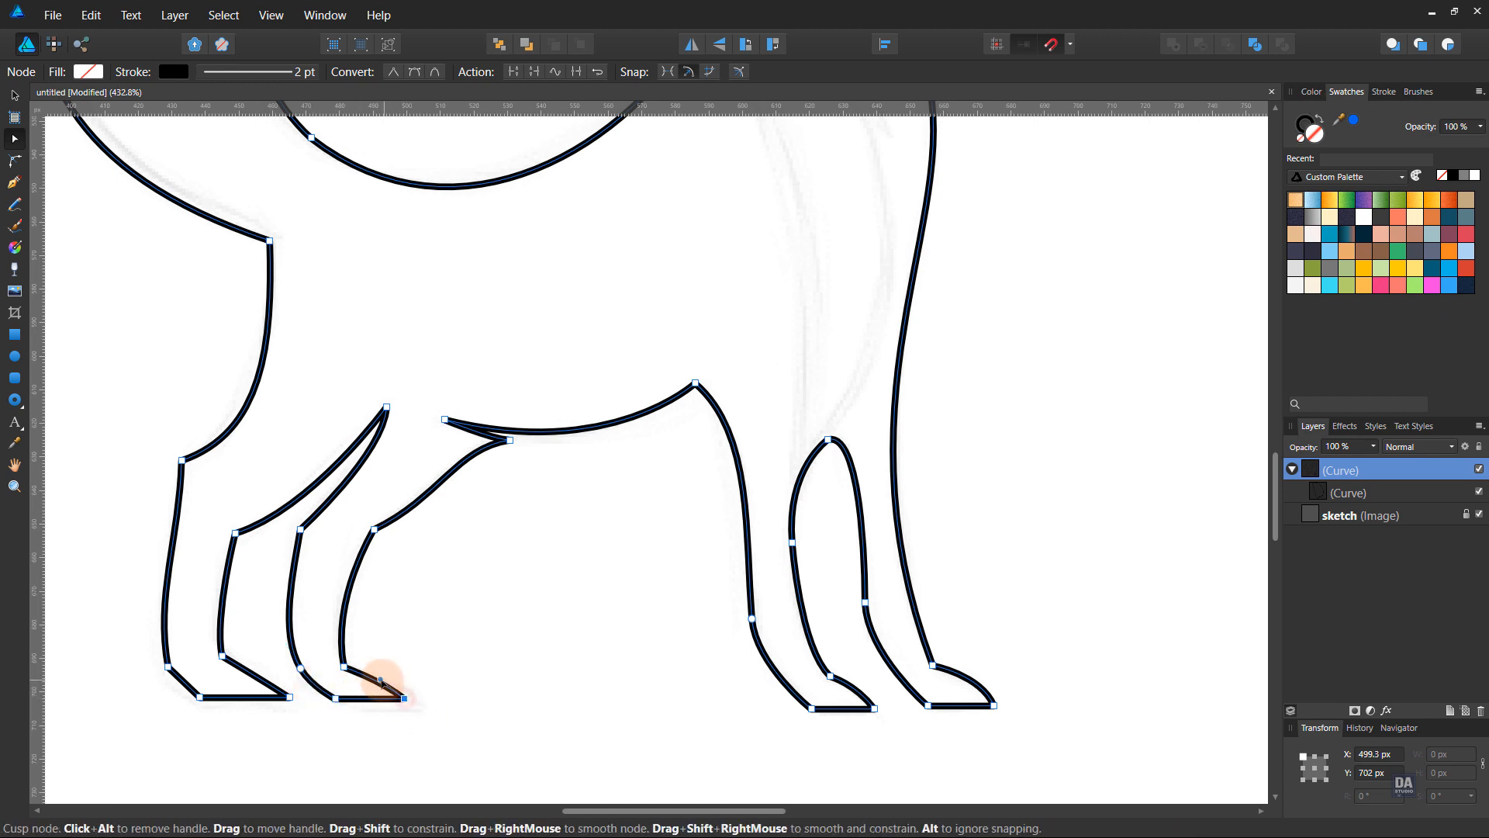
left_click(289, 697)
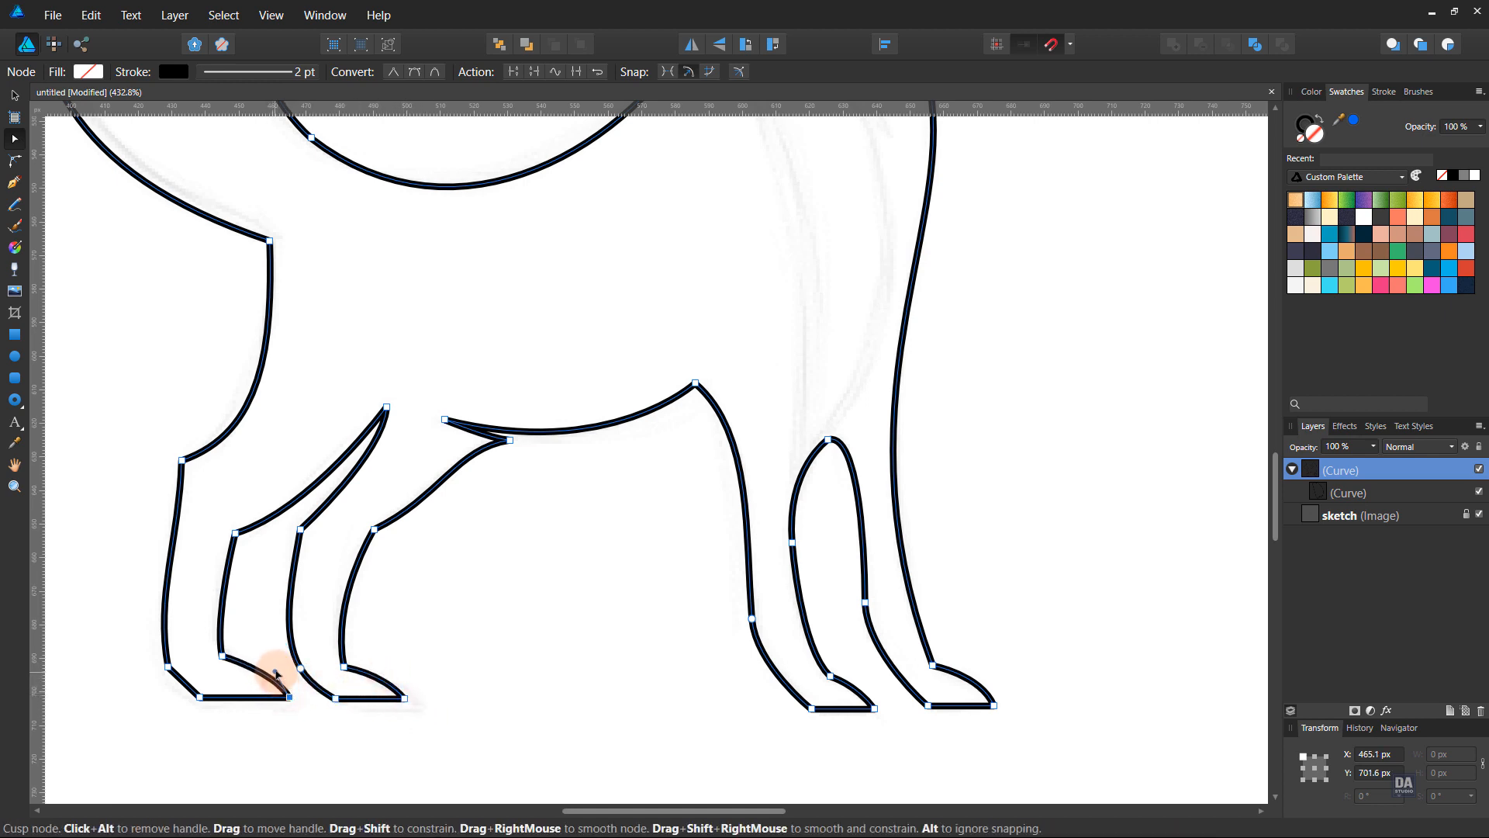
left_click(198, 697)
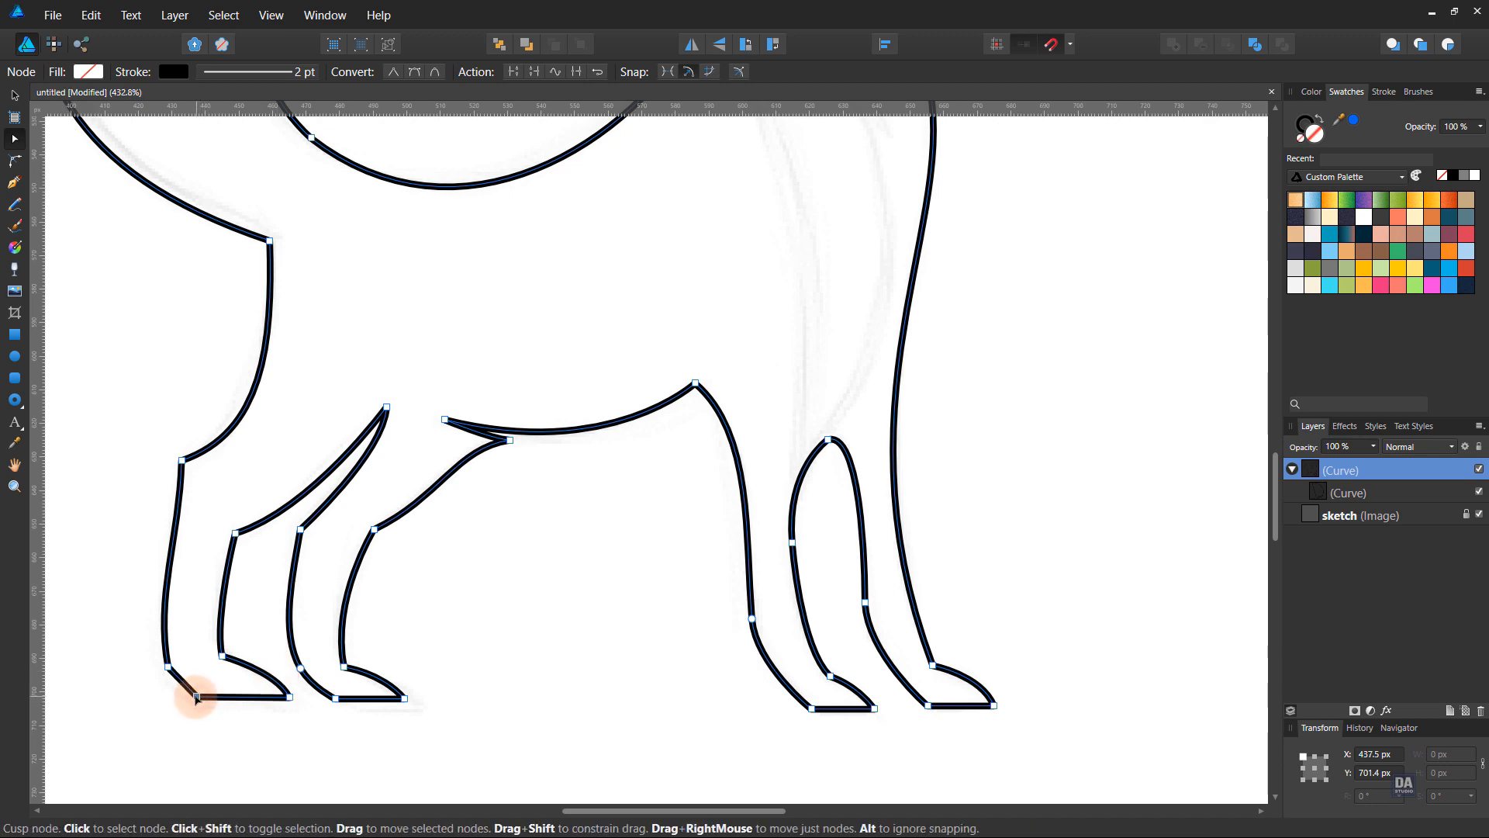
left_click(649, 684)
Draw a new Pen curve from the corner where jaw meets back down to the chest edge above the front leg.
key("ctrl+0")
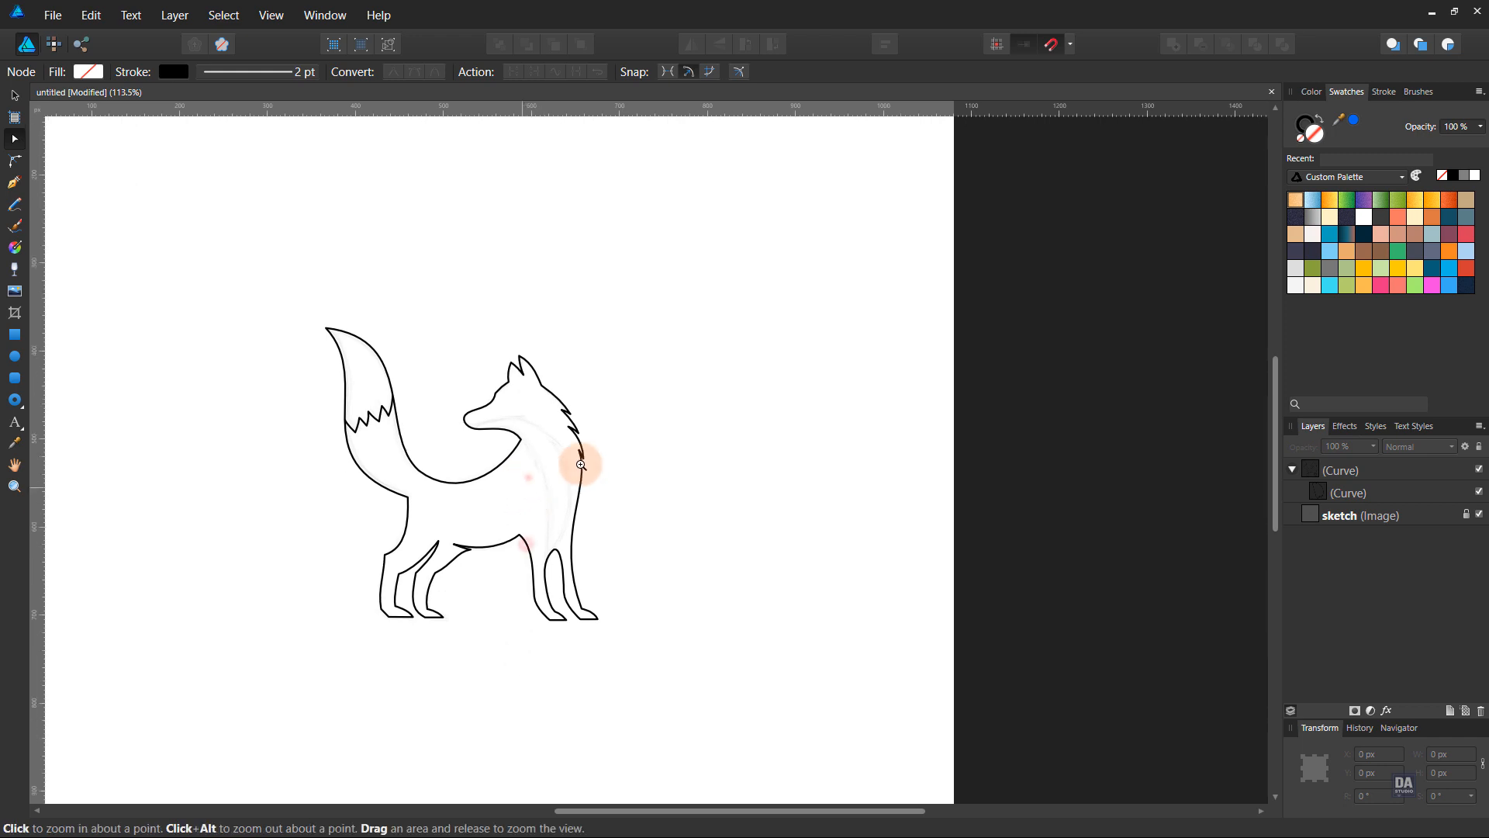
left_click_drag(580, 464, 810, 426)
left_click_drag(547, 612, 535, 512)
key("p")
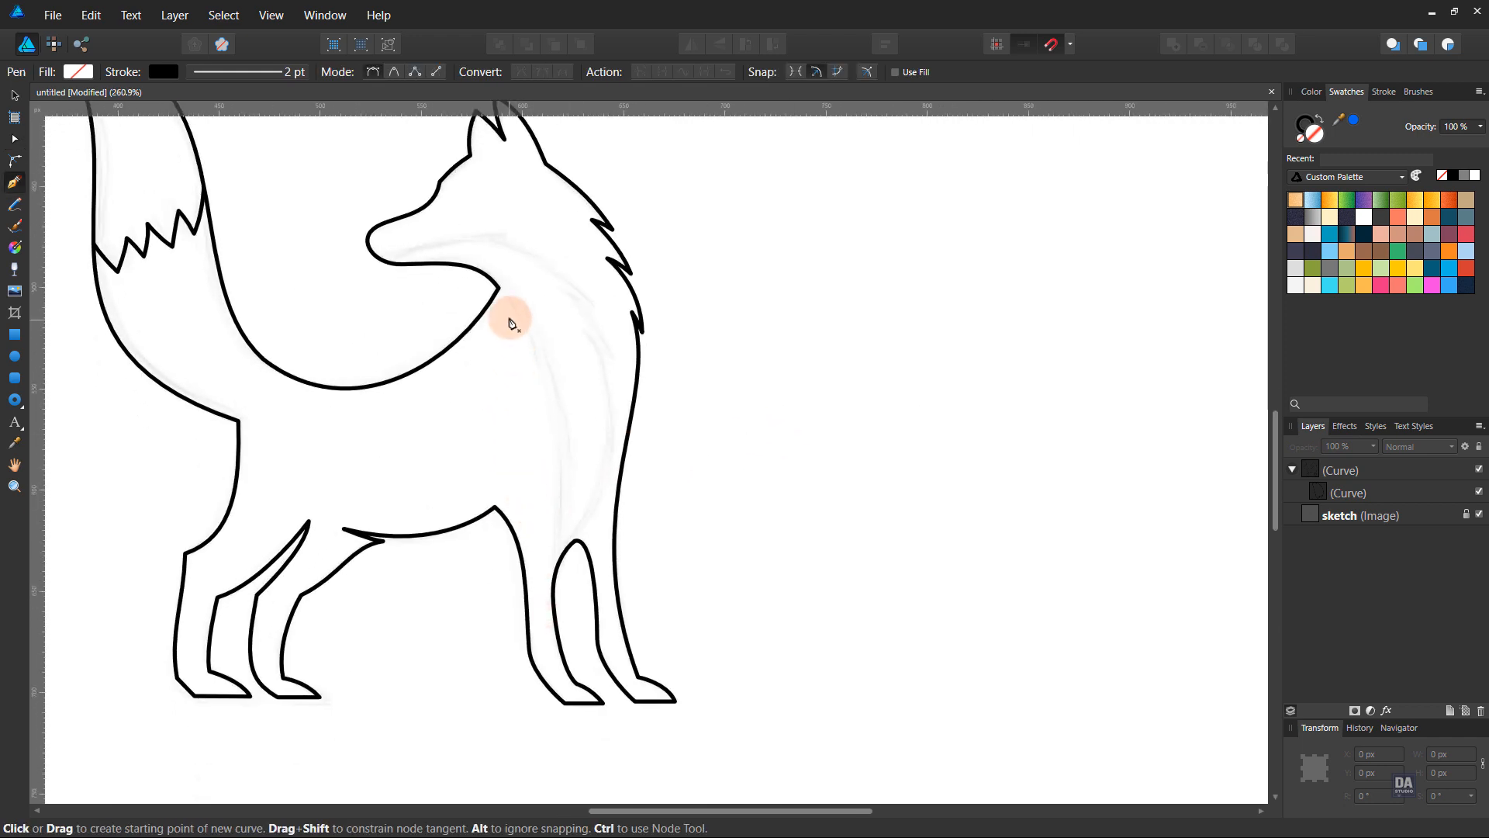
left_click(498, 288)
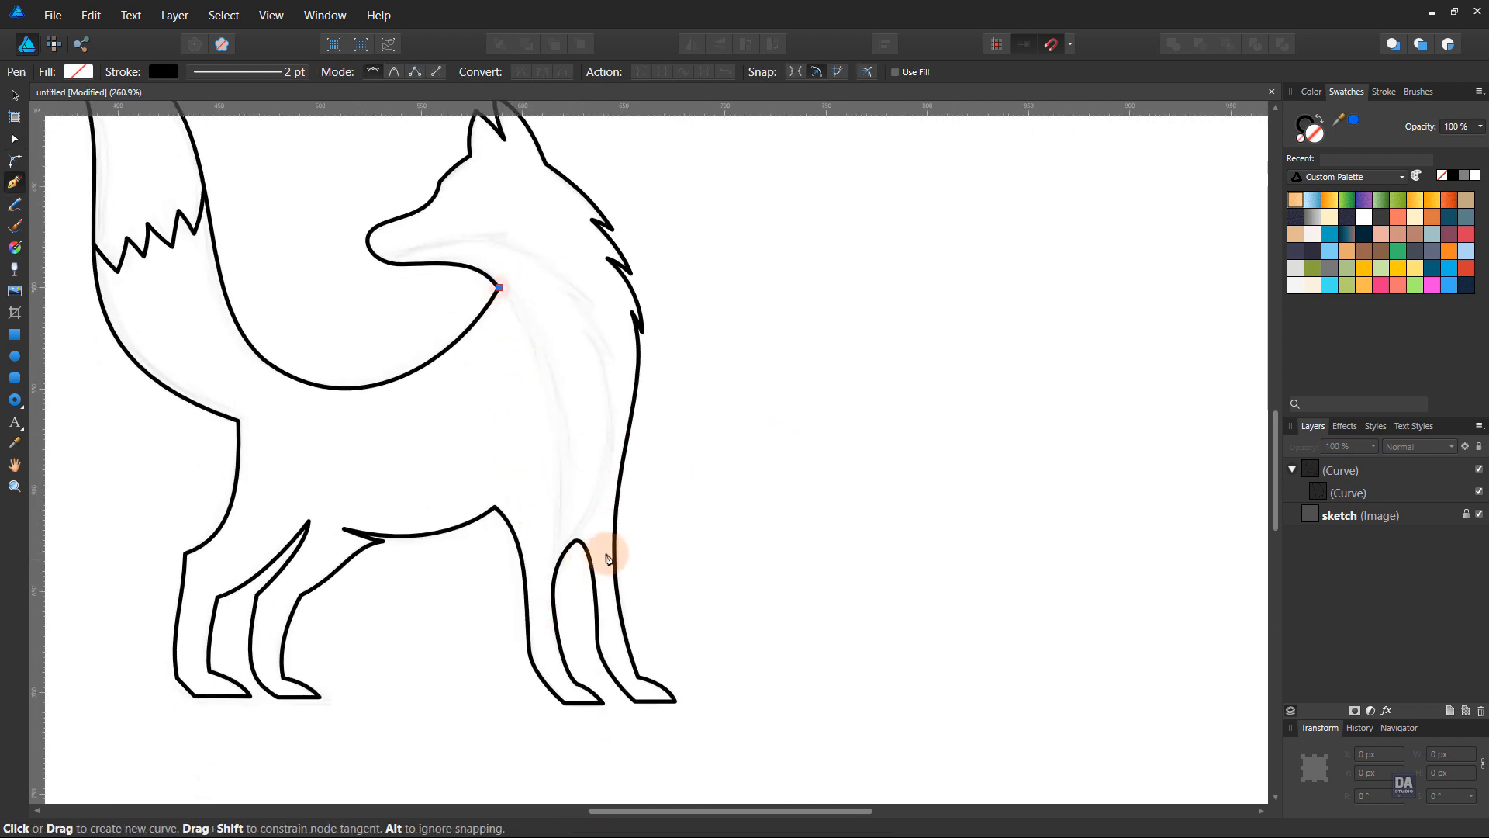
left_click_drag(617, 542, 590, 708)
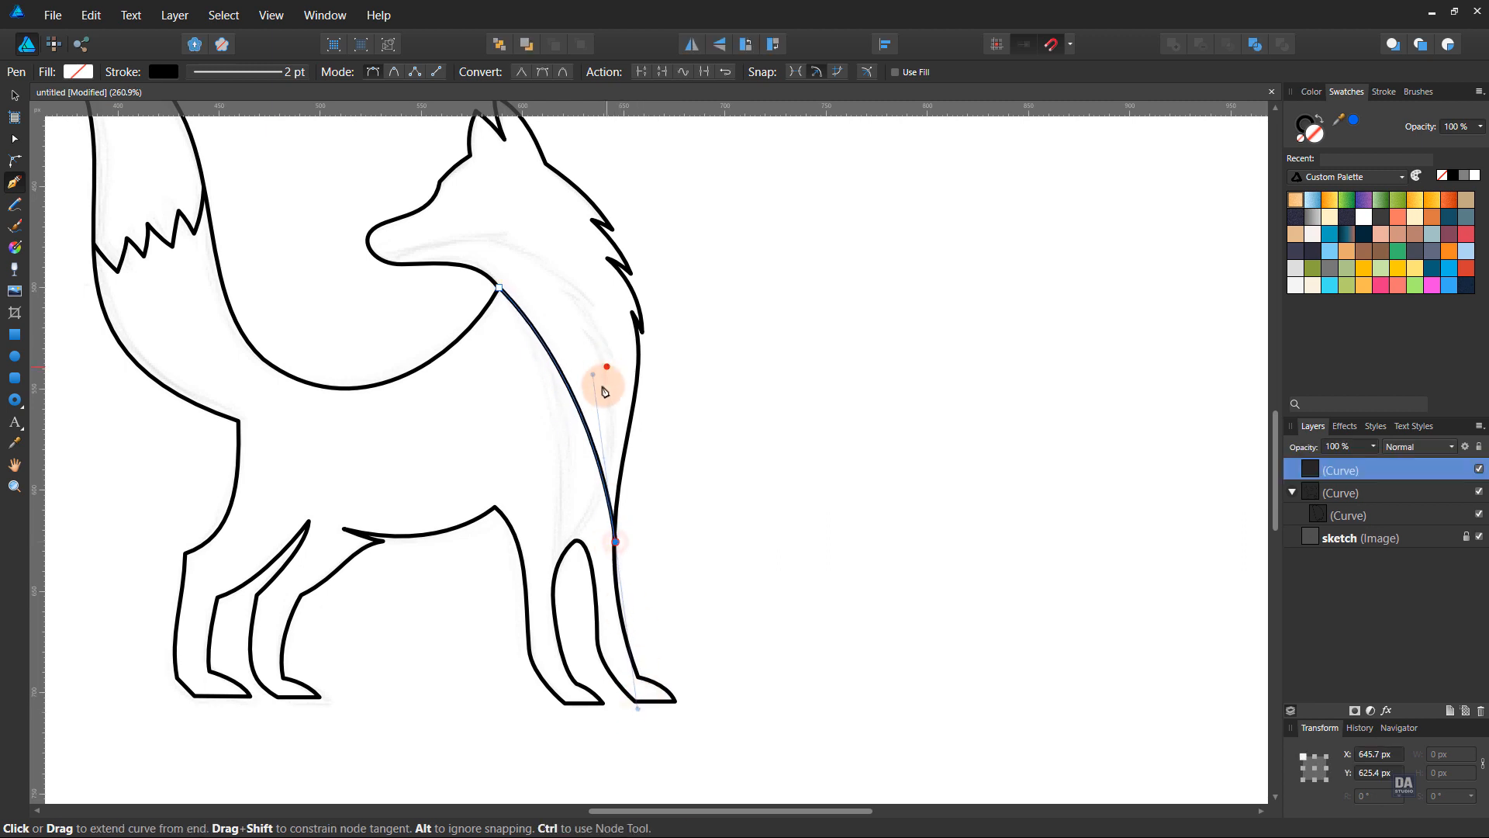
Move the chest curve's start onto the jaw line and adjust its handles for a smooth bend down to the leg.
left_click_drag(653, 342, 610, 337)
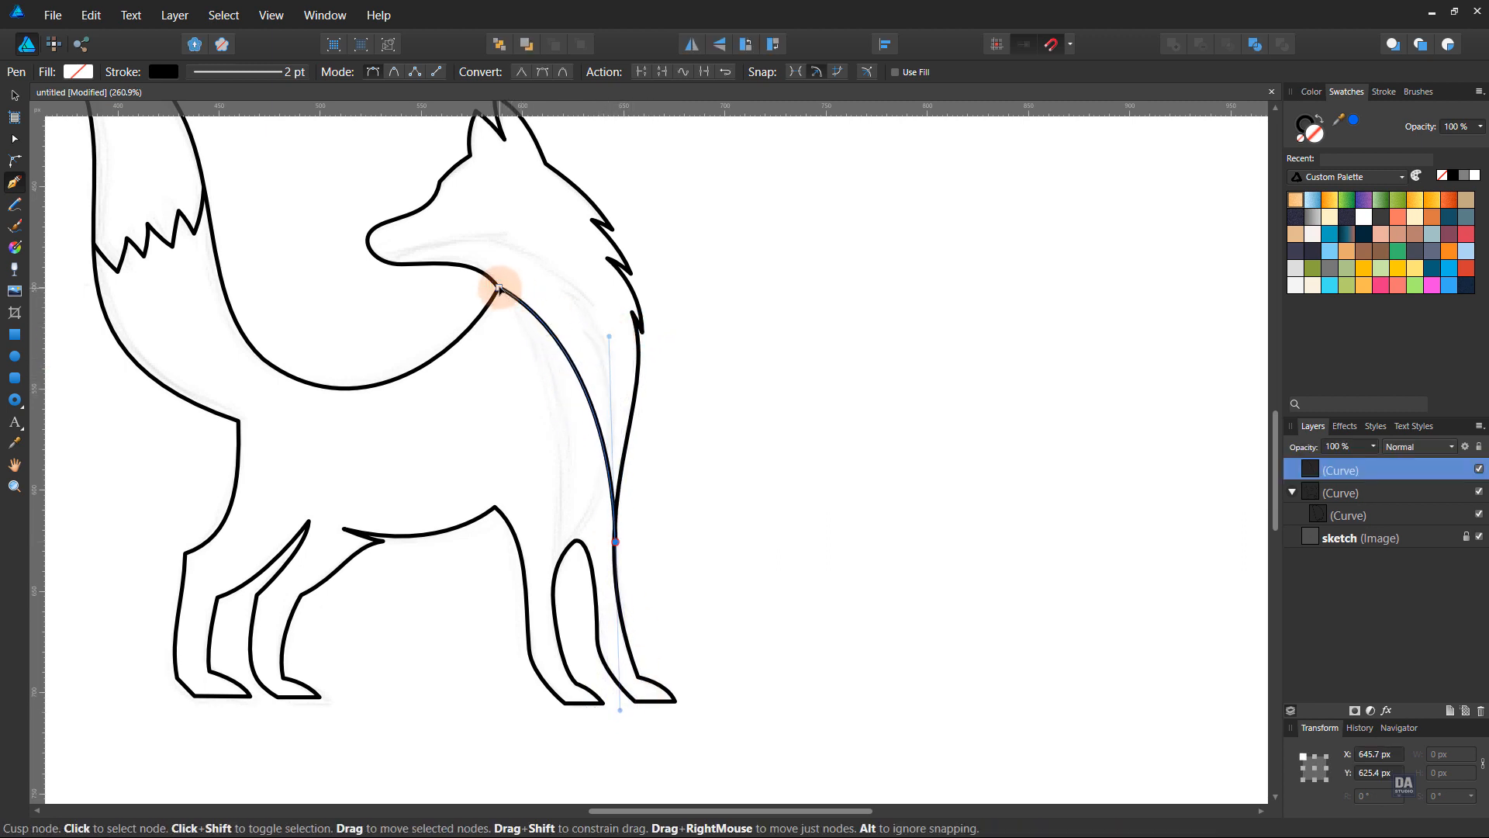
left_click_drag(499, 289, 495, 286)
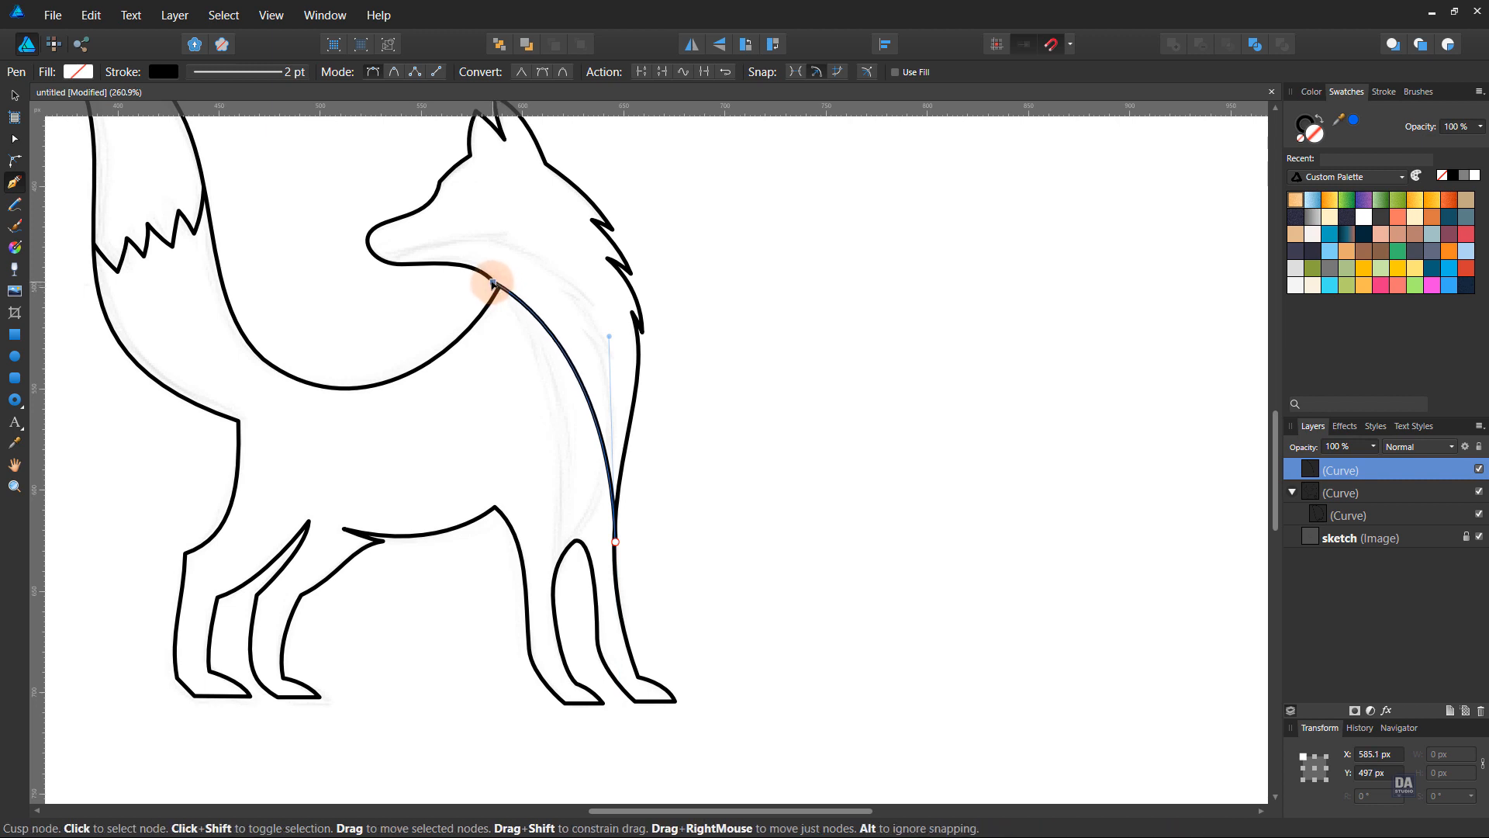
left_click_drag(510, 294, 512, 293)
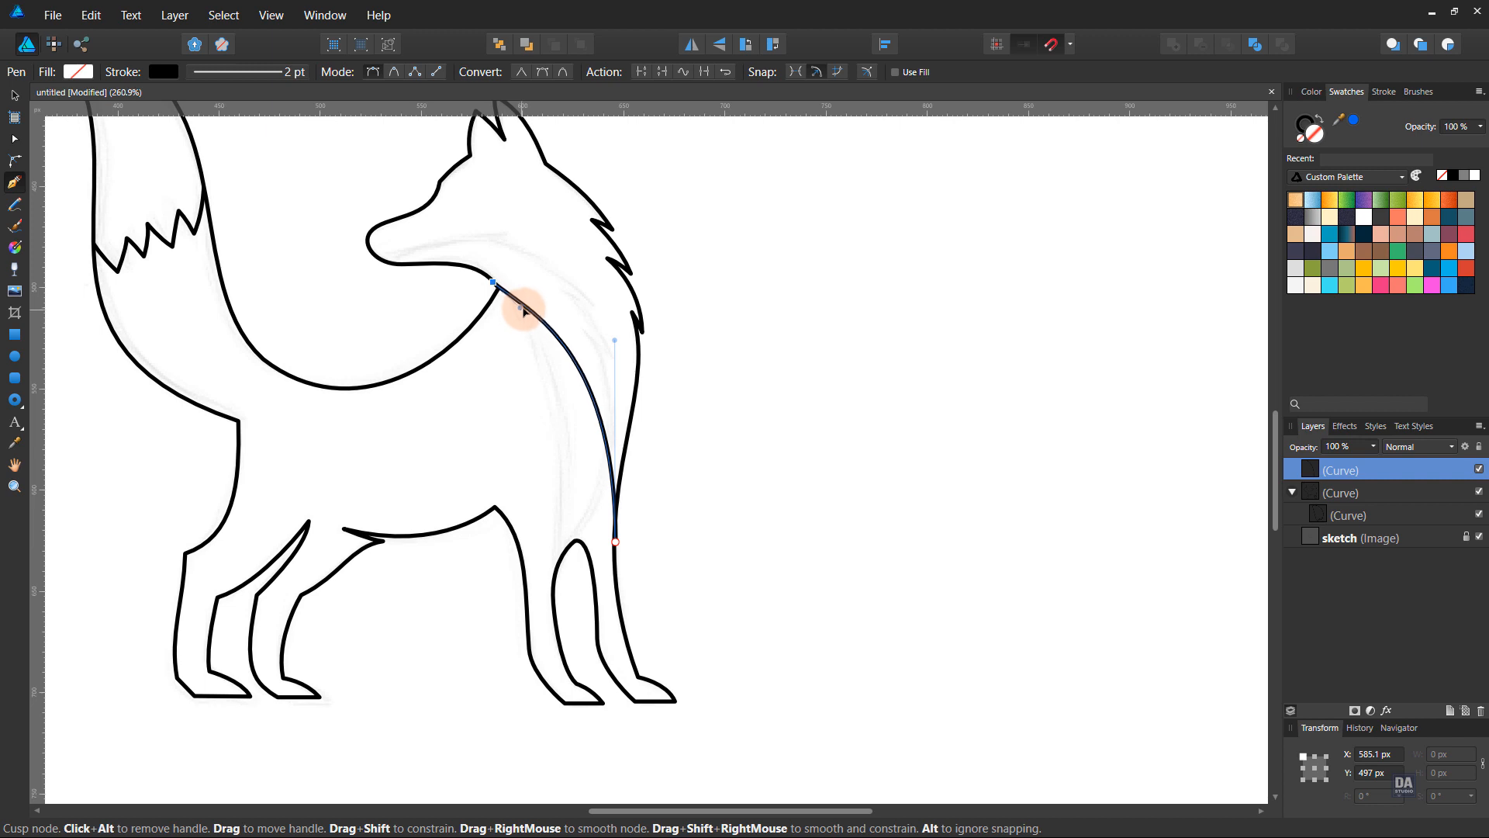
left_click_drag(614, 340, 603, 385)
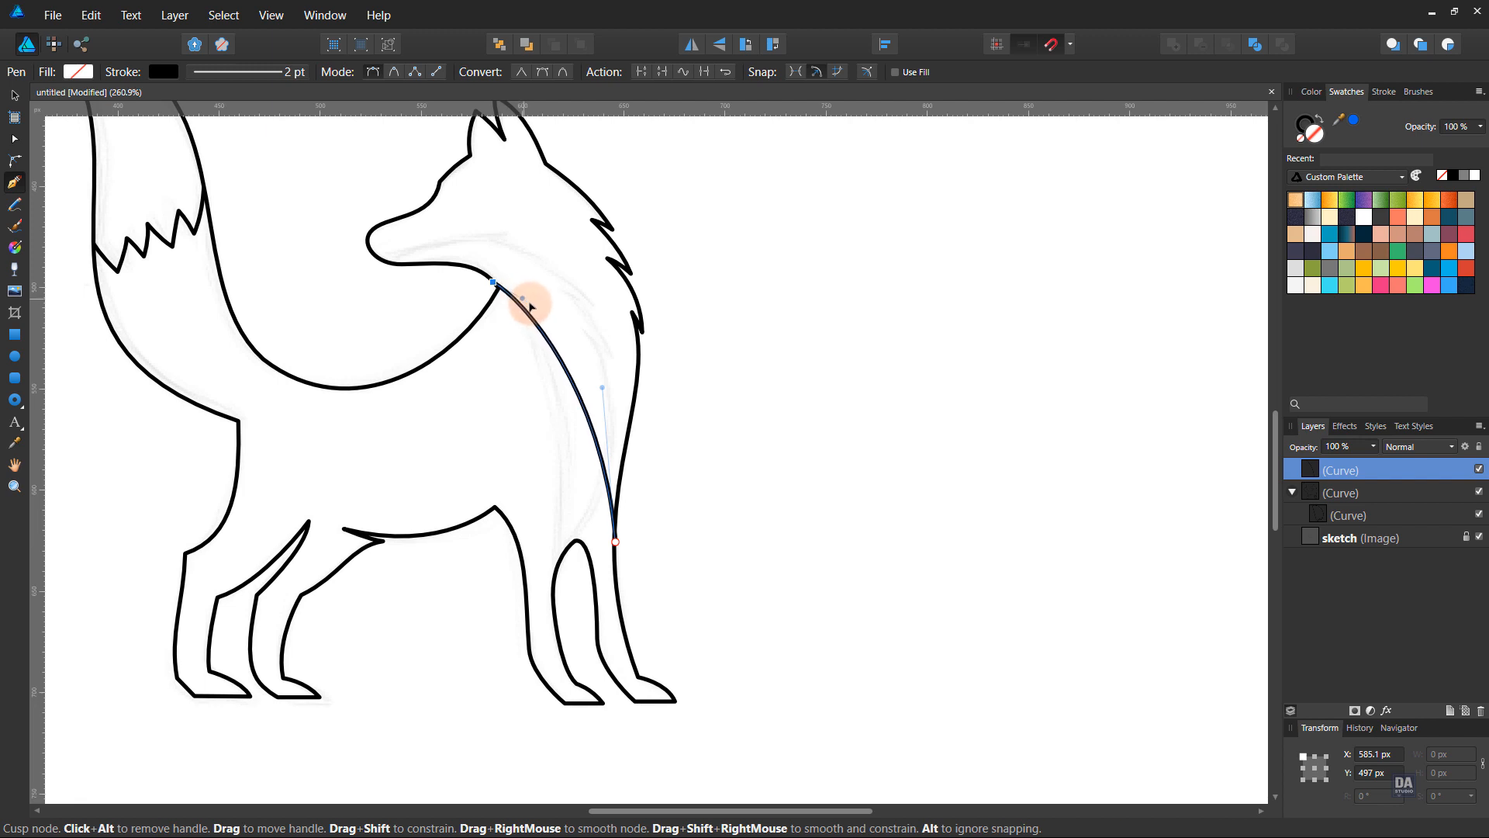
left_click_drag(603, 388, 611, 395)
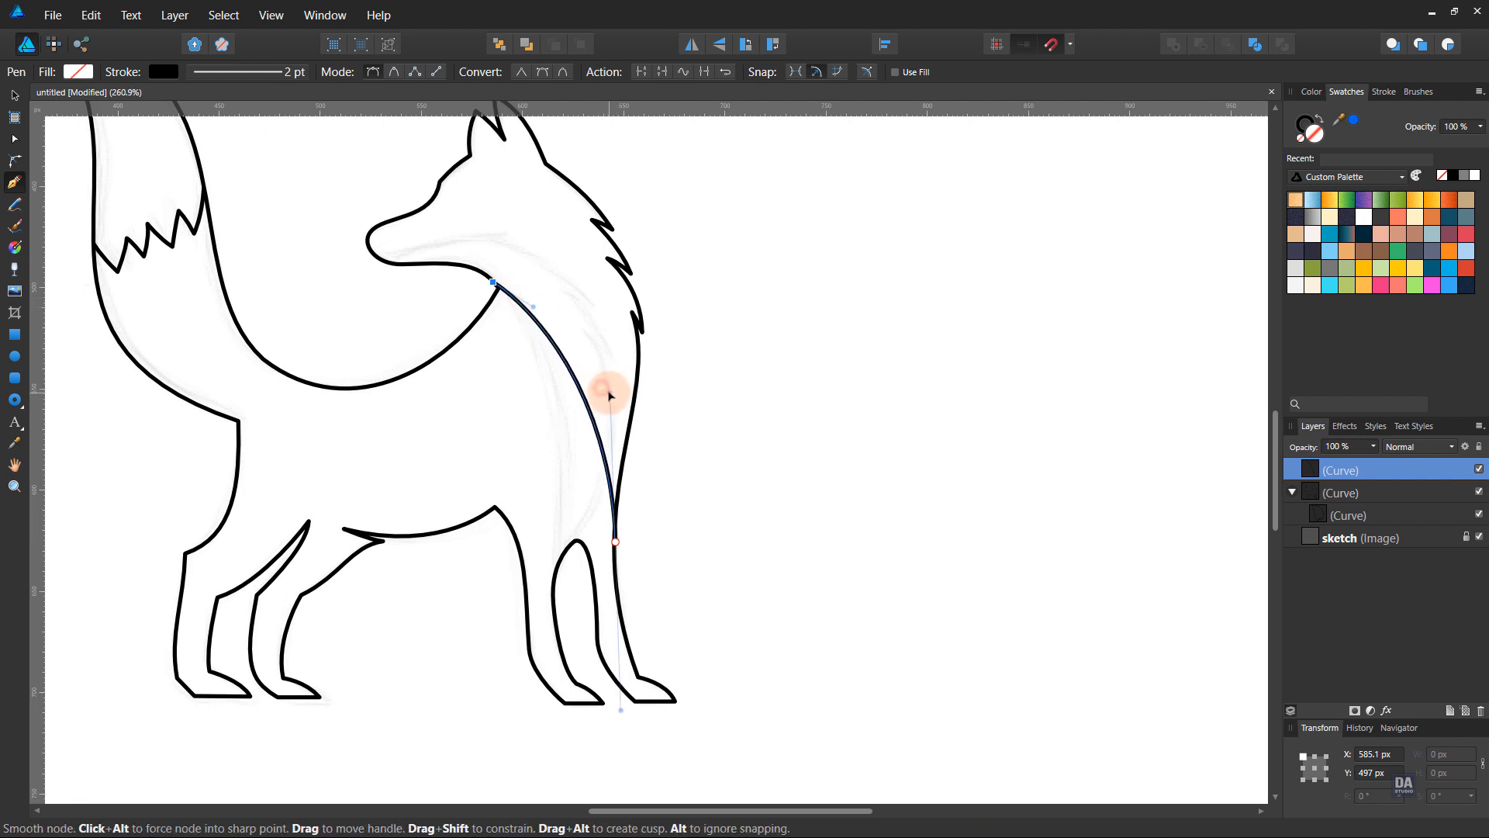
Close the chest curve with straight segments around the outside of the chest and head, and nest it inside the fox outline.
left_click(615, 541)
left_click_drag(649, 499, 639, 638)
left_click(661, 470)
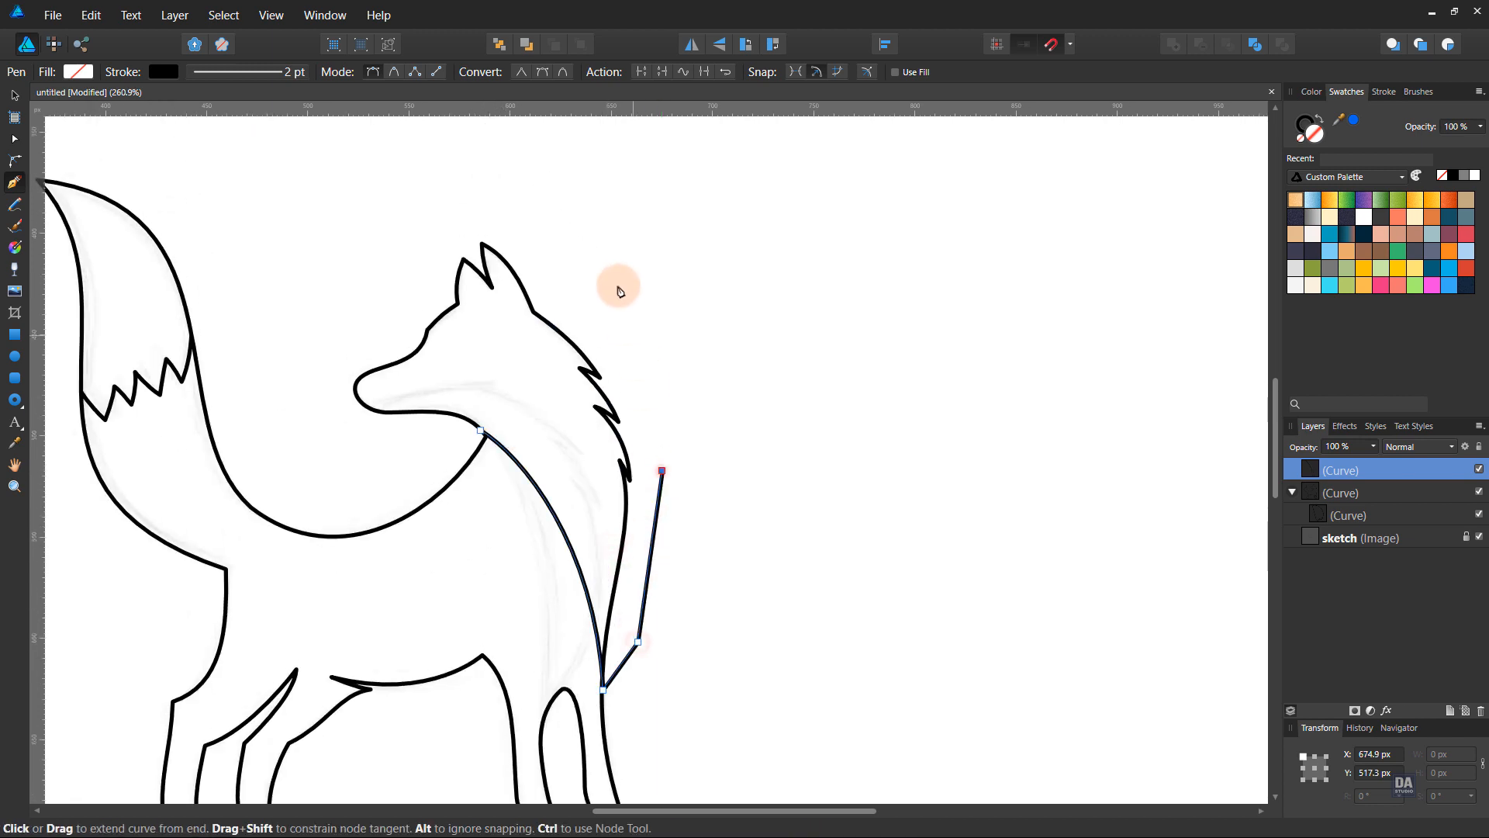
left_click(617, 288)
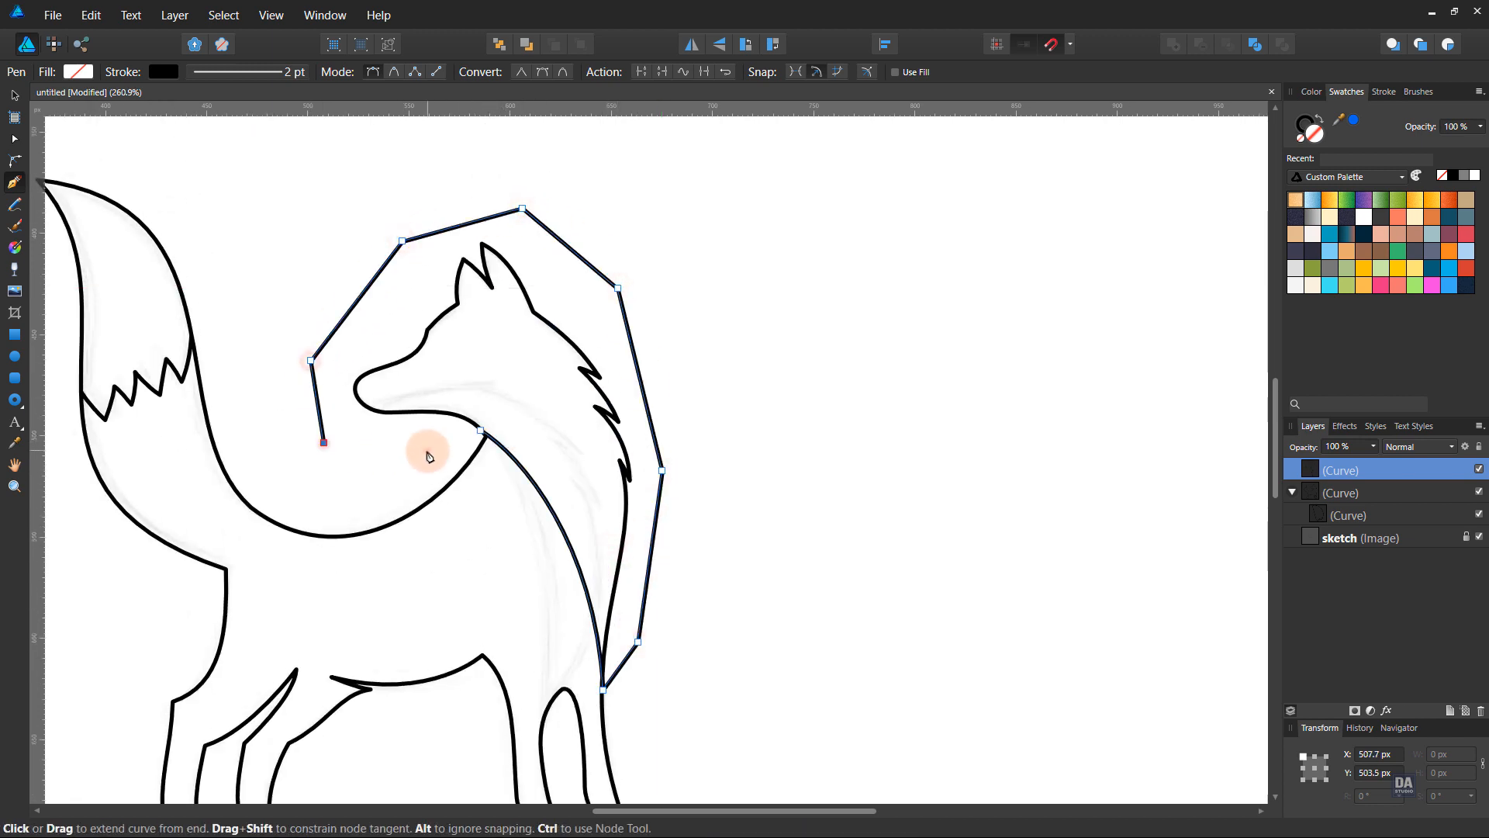
left_click(480, 431)
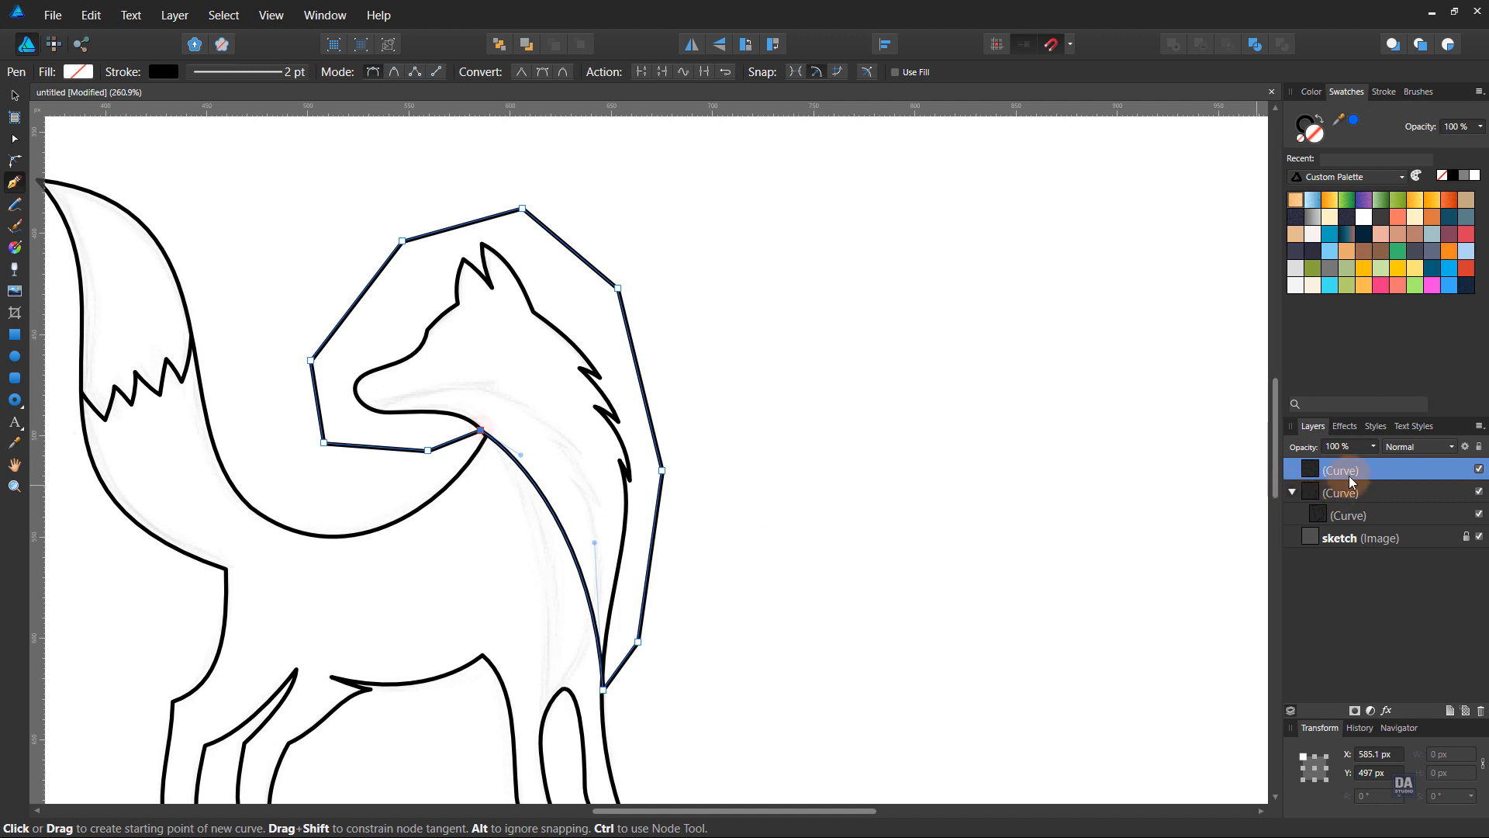
left_click_drag(1356, 485, 1356, 496)
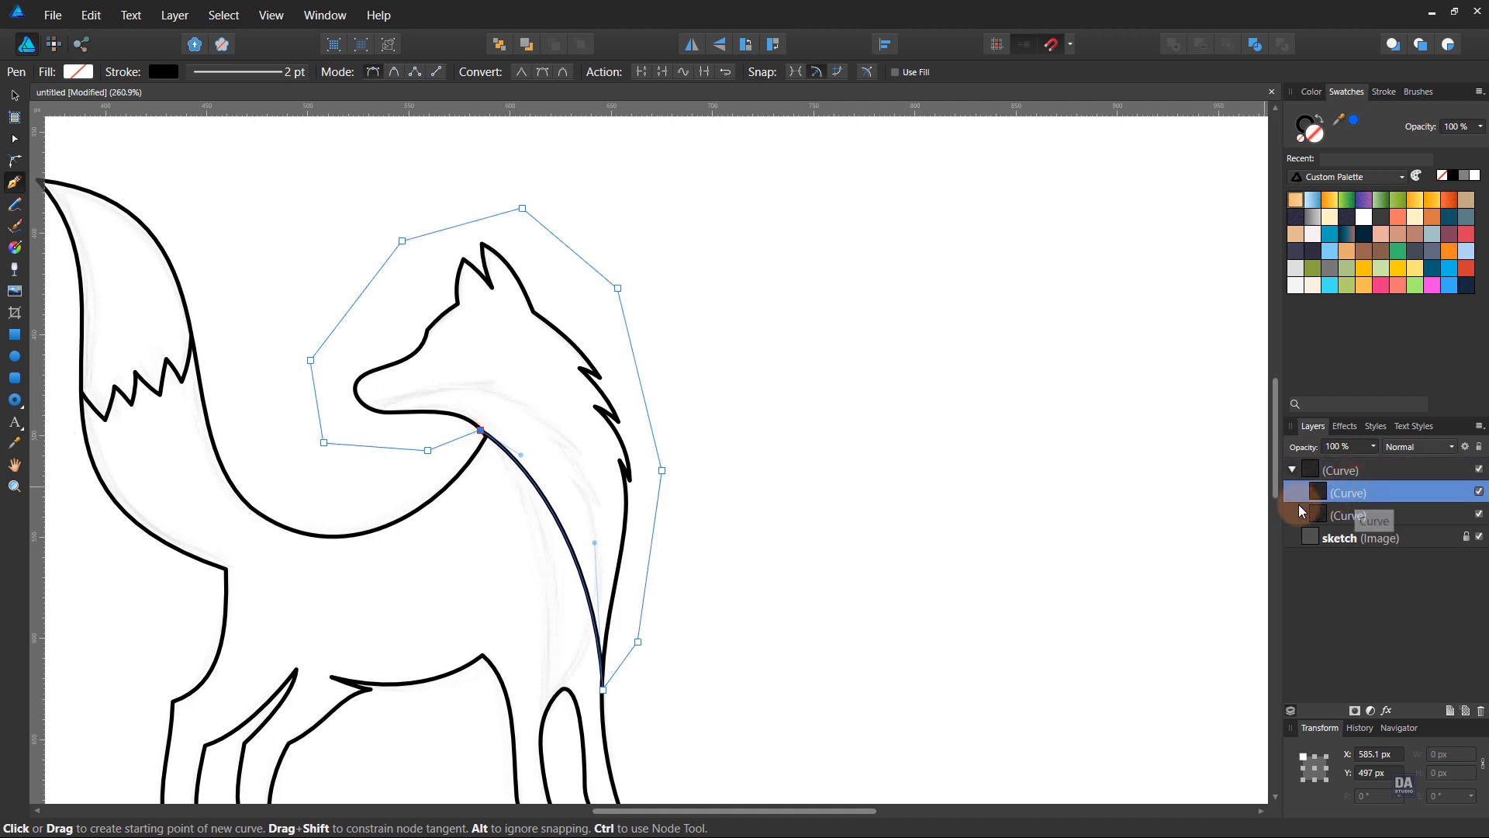
left_click(745, 501, "ctrl")
Flatten the chest curve between jaw and front leg by adjusting the handles at both its ends, and deselect it.
left_click_drag(537, 612, 700, 539)
scroll(674, 392, "up", 2)
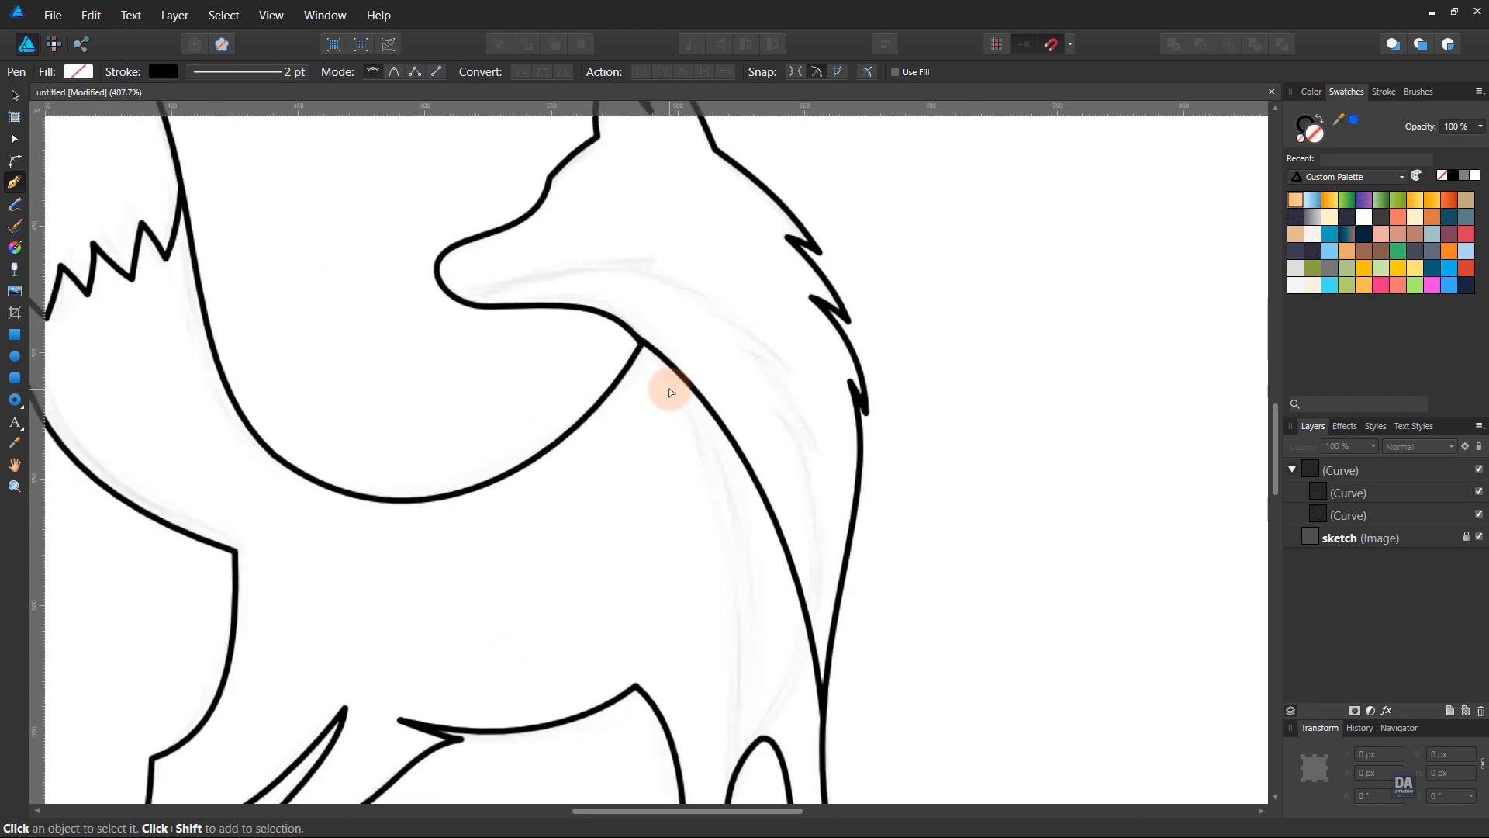
left_click(651, 349, "ctrl")
left_click(634, 334)
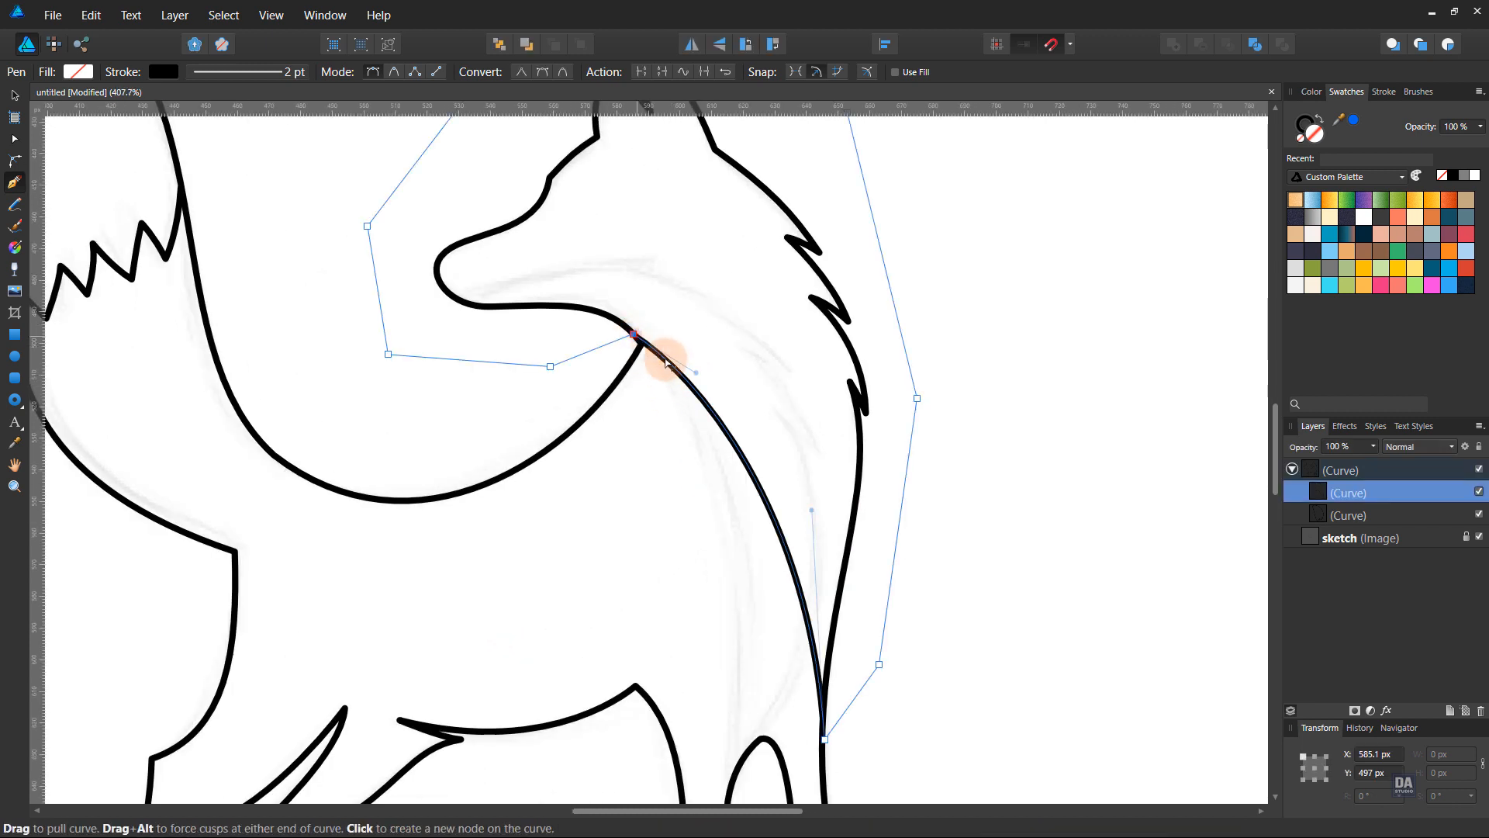
left_click(688, 393)
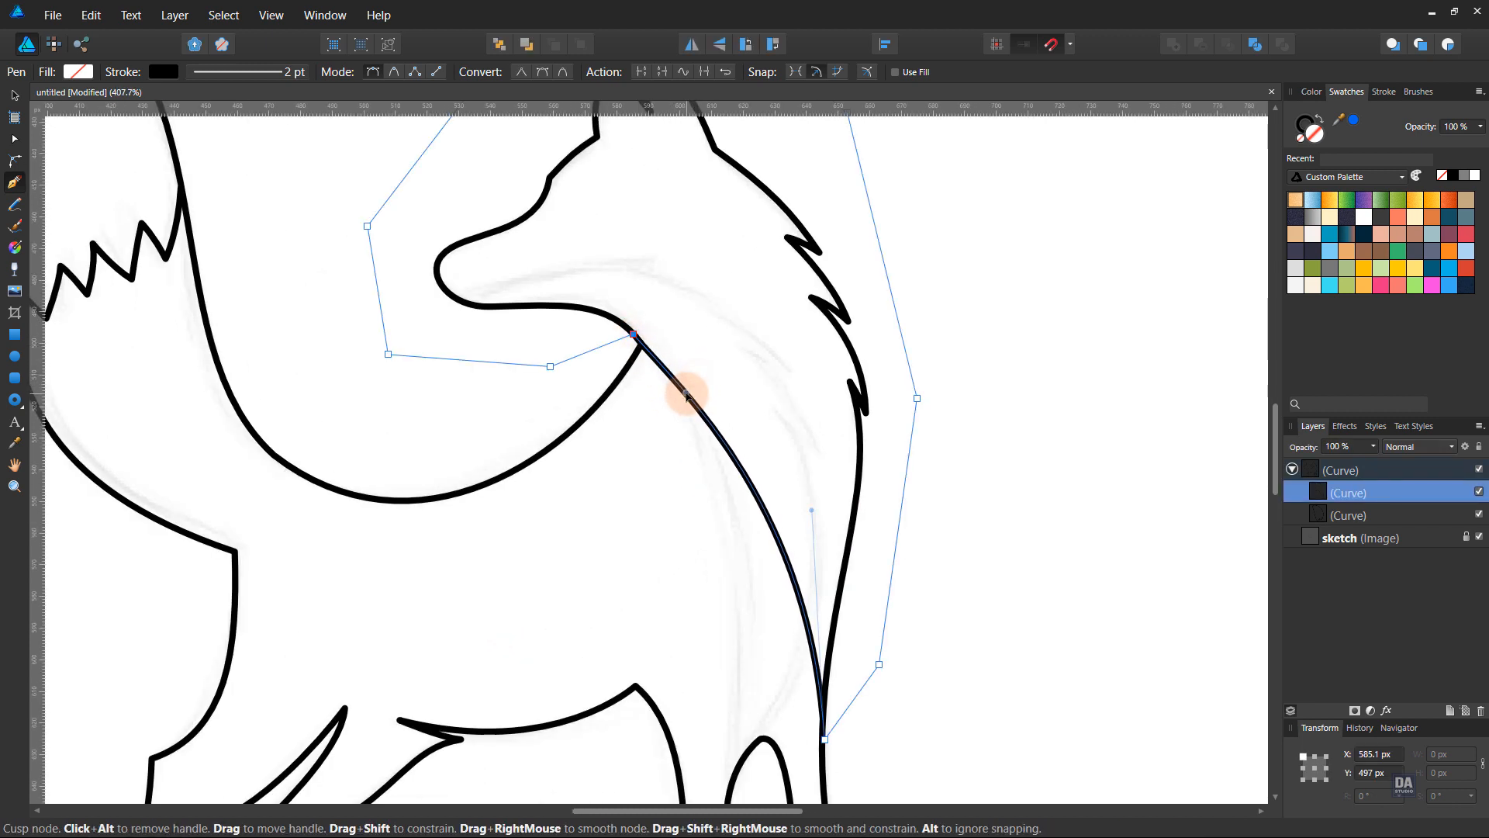
mouse_move(809, 511)
left_mouse_down()
mouse_move(801, 522)
mouse_move(786, 495)
mouse_move(793, 535)
left_mouse_up()
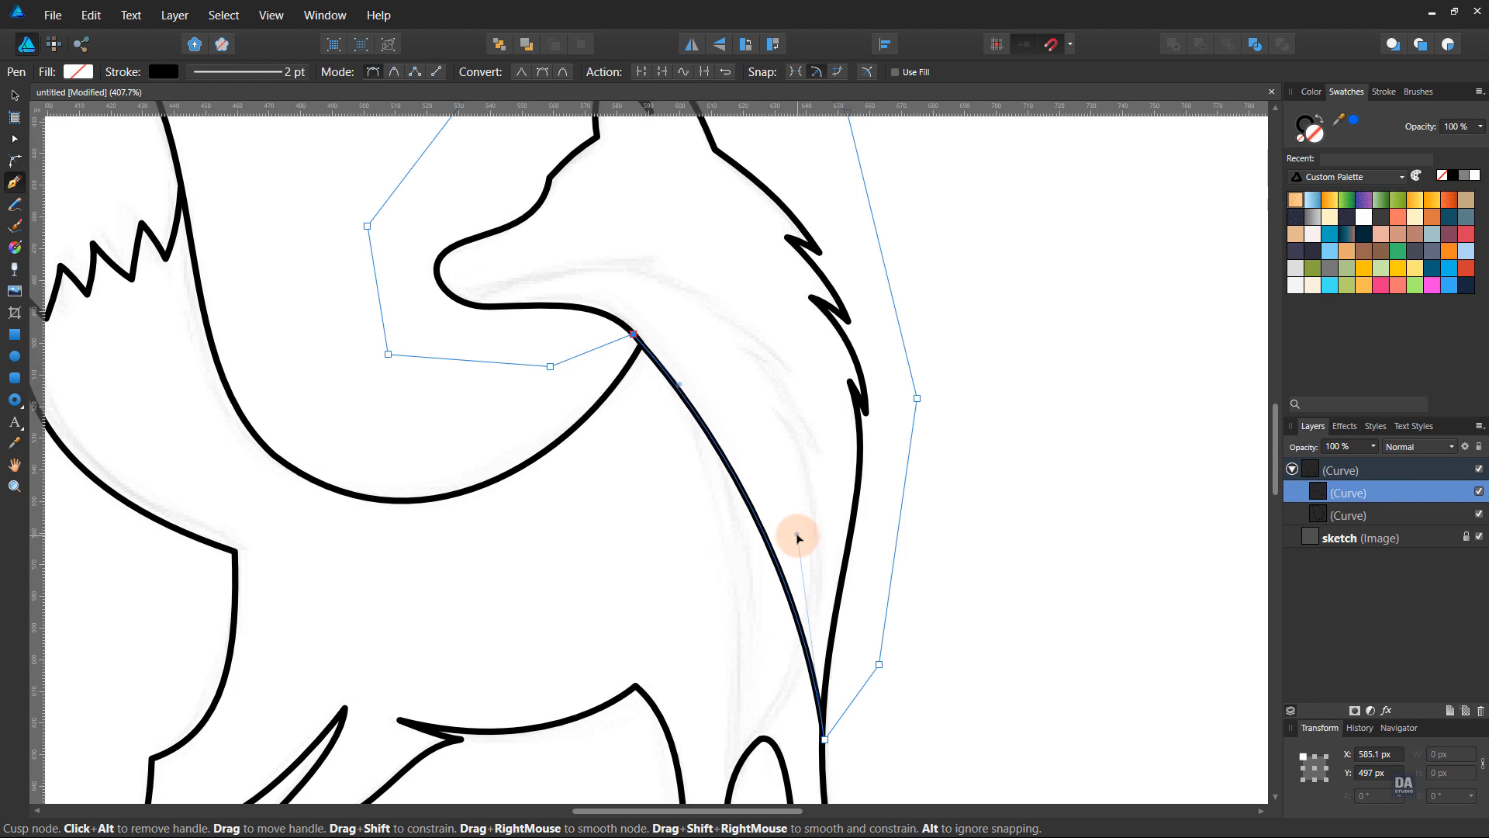
left_click(991, 621, "ctrl")
scroll(654, 541, "down", 5)
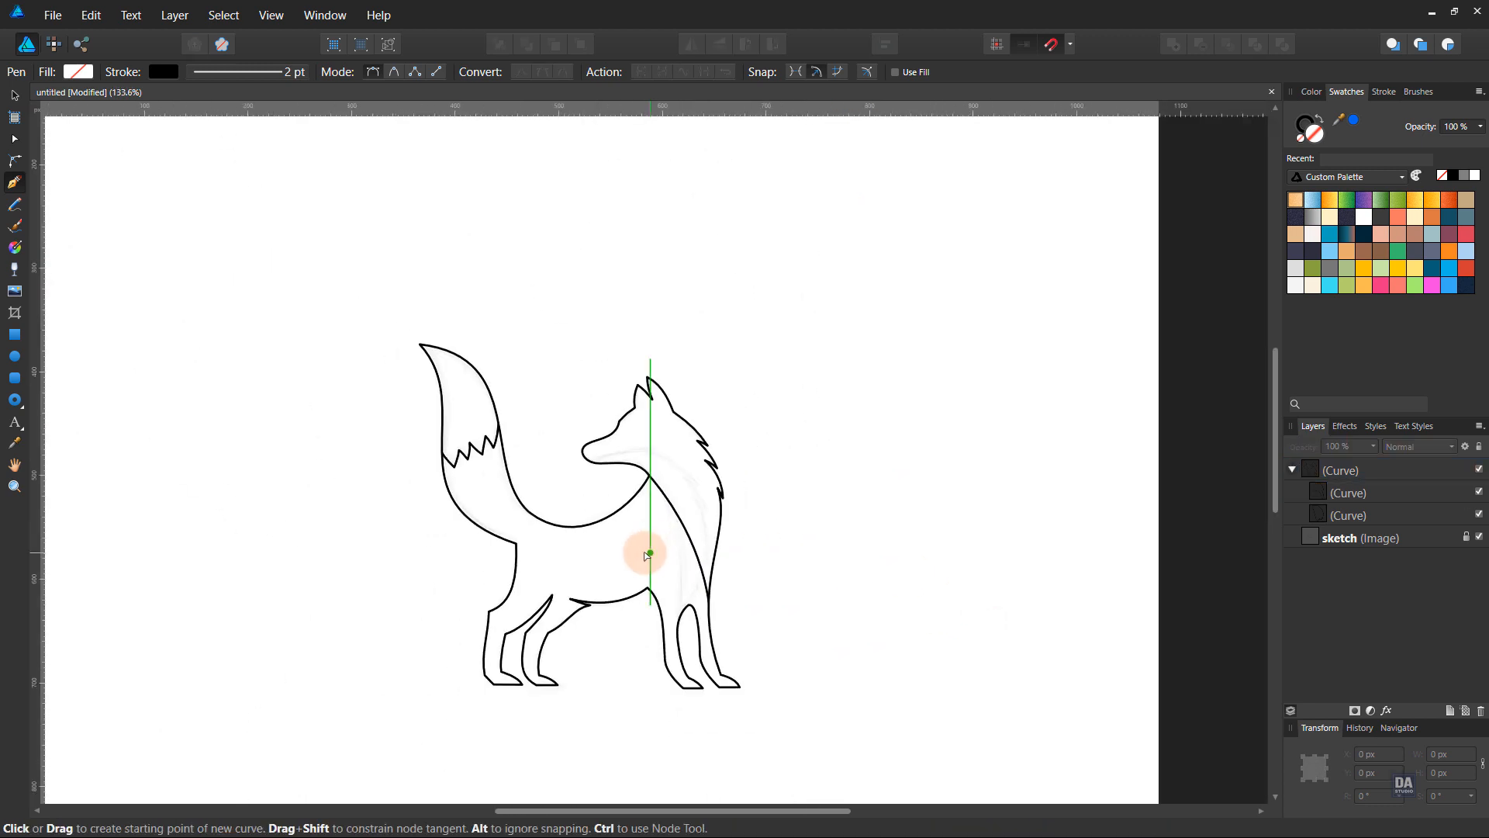
Hide the sketch image and fill the nested head-and-chest shape with the orange-to-yellow gradient swatch.
key("v")
scroll(742, 580, "up", 3)
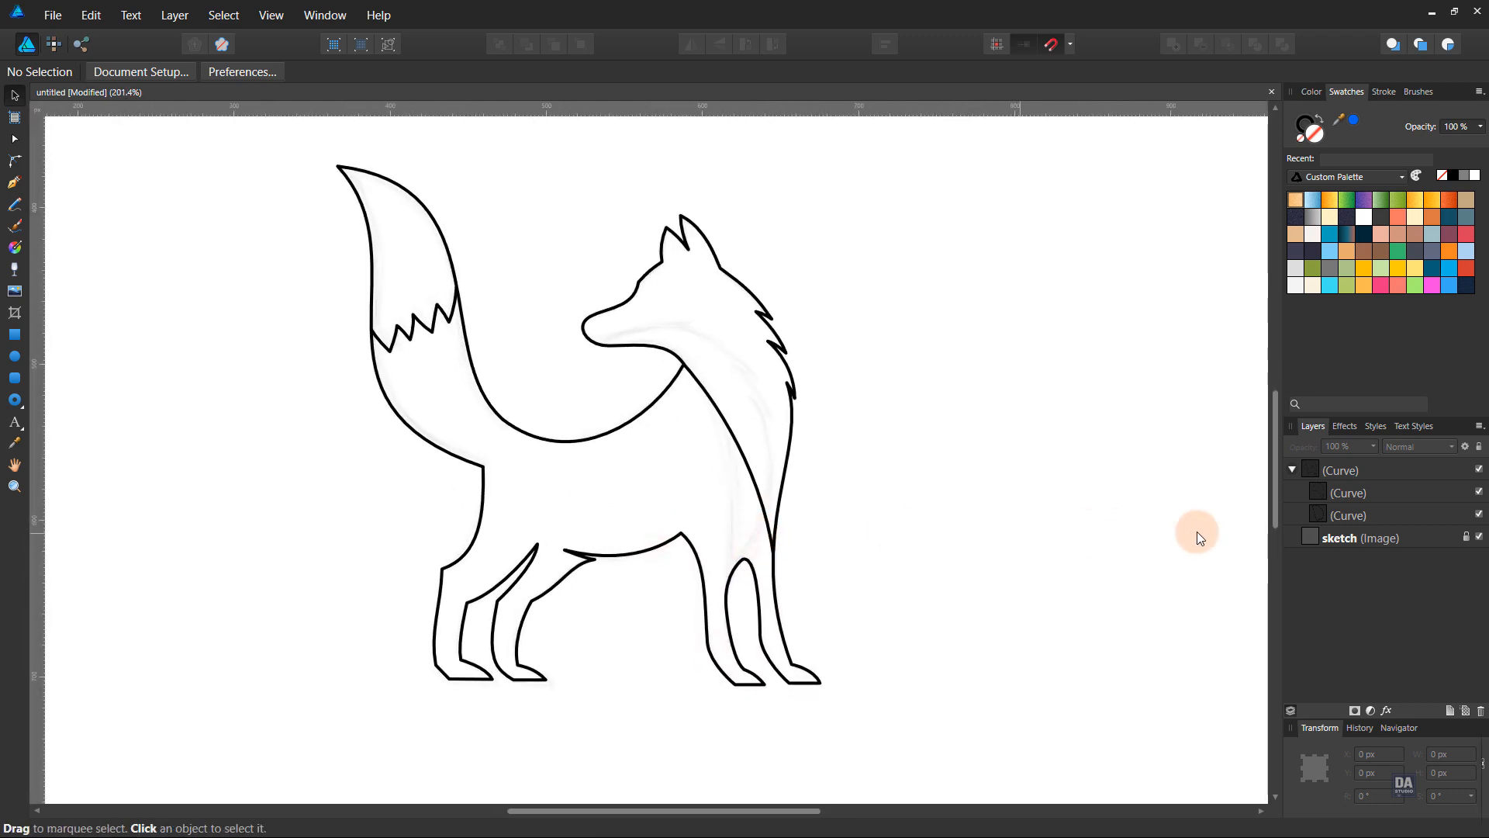
left_click(1479, 539)
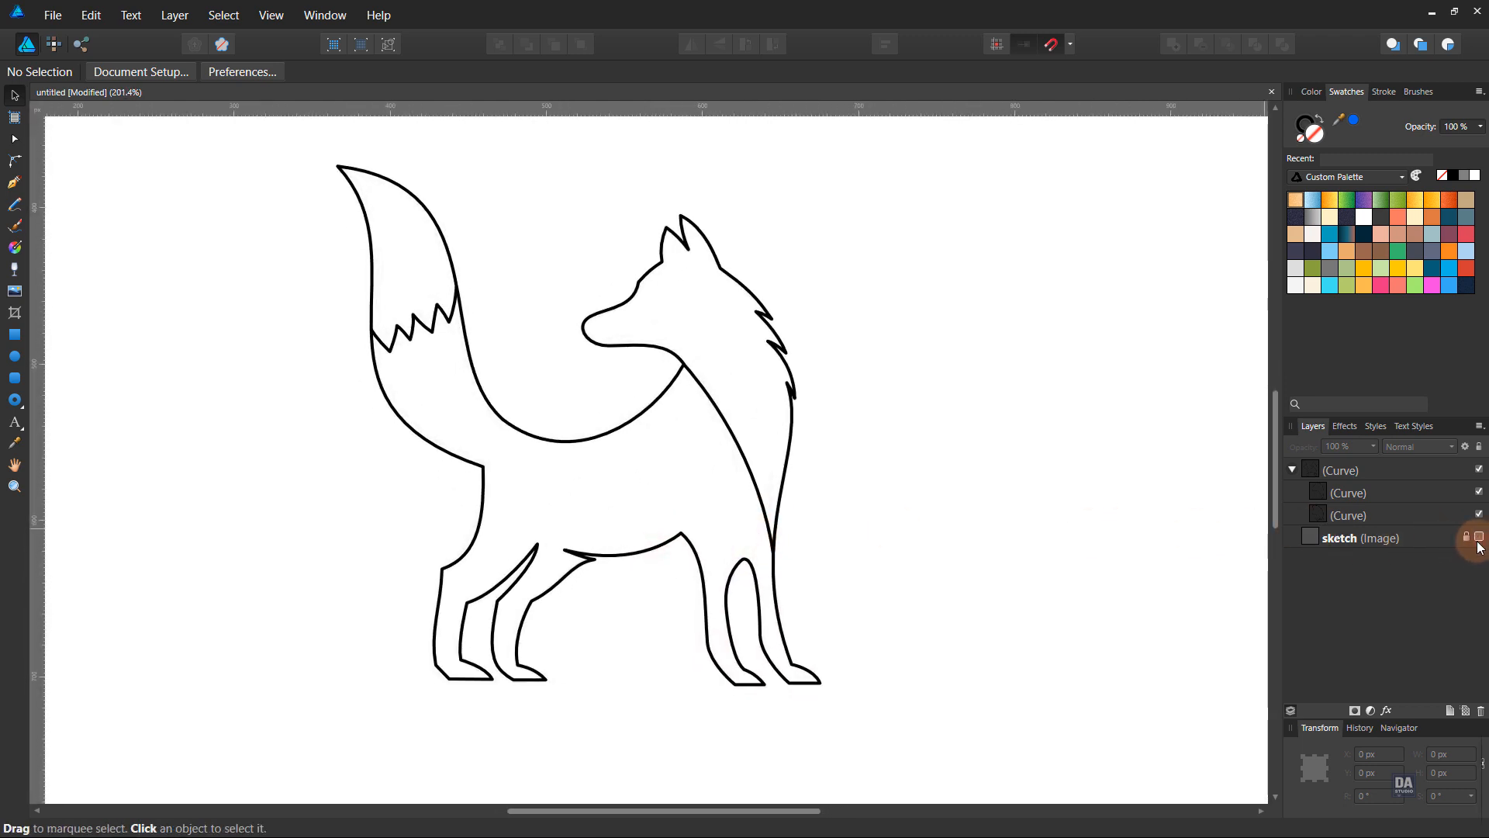
left_click(1360, 515)
left_click(1375, 495)
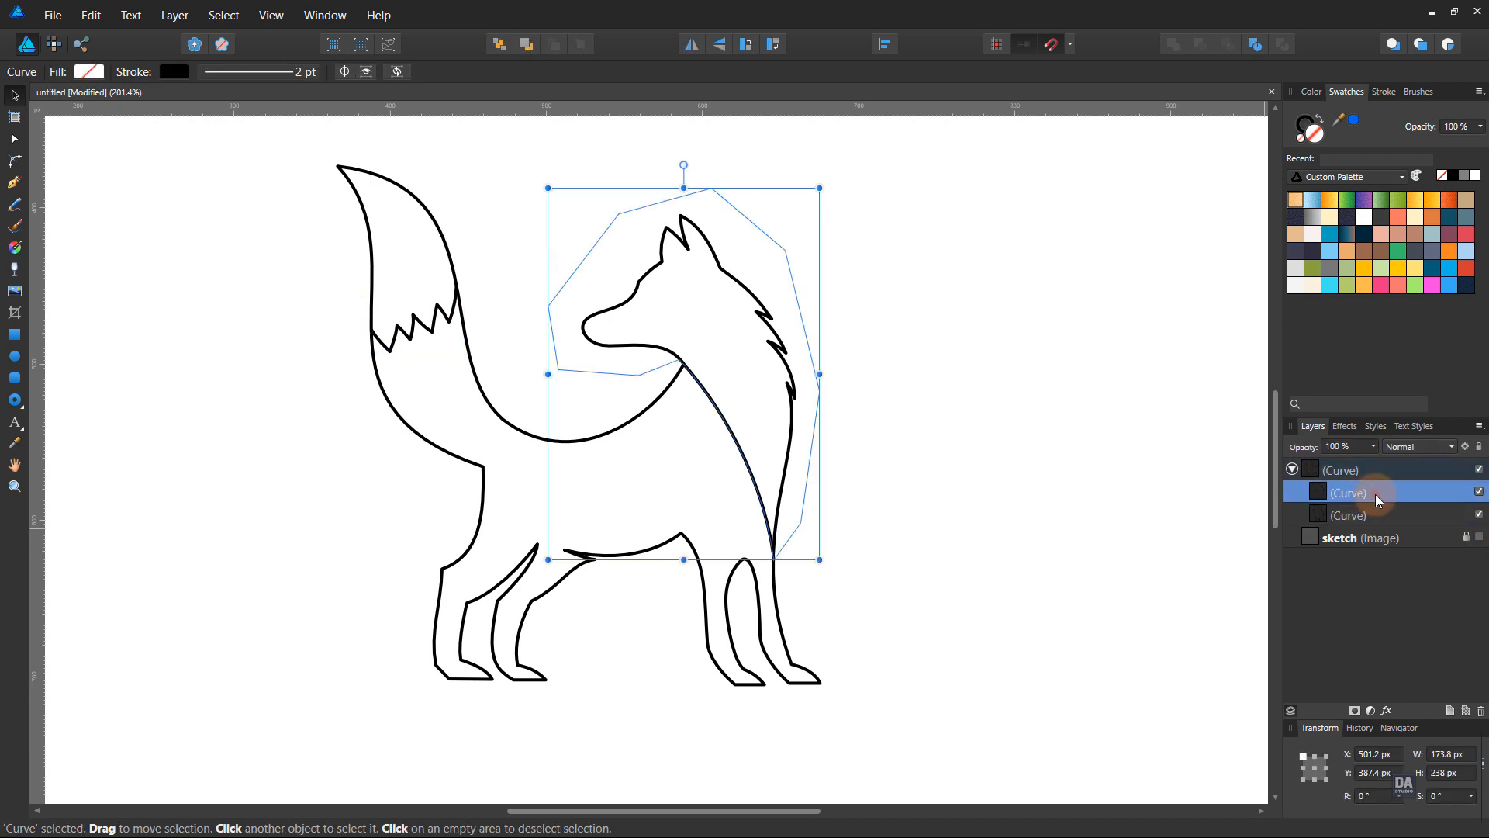
left_click(1430, 202)
Run the head's linear gradient almost vertically, yellow at the ears and orange toward the chest, and remove the shape's stroke.
key("g")
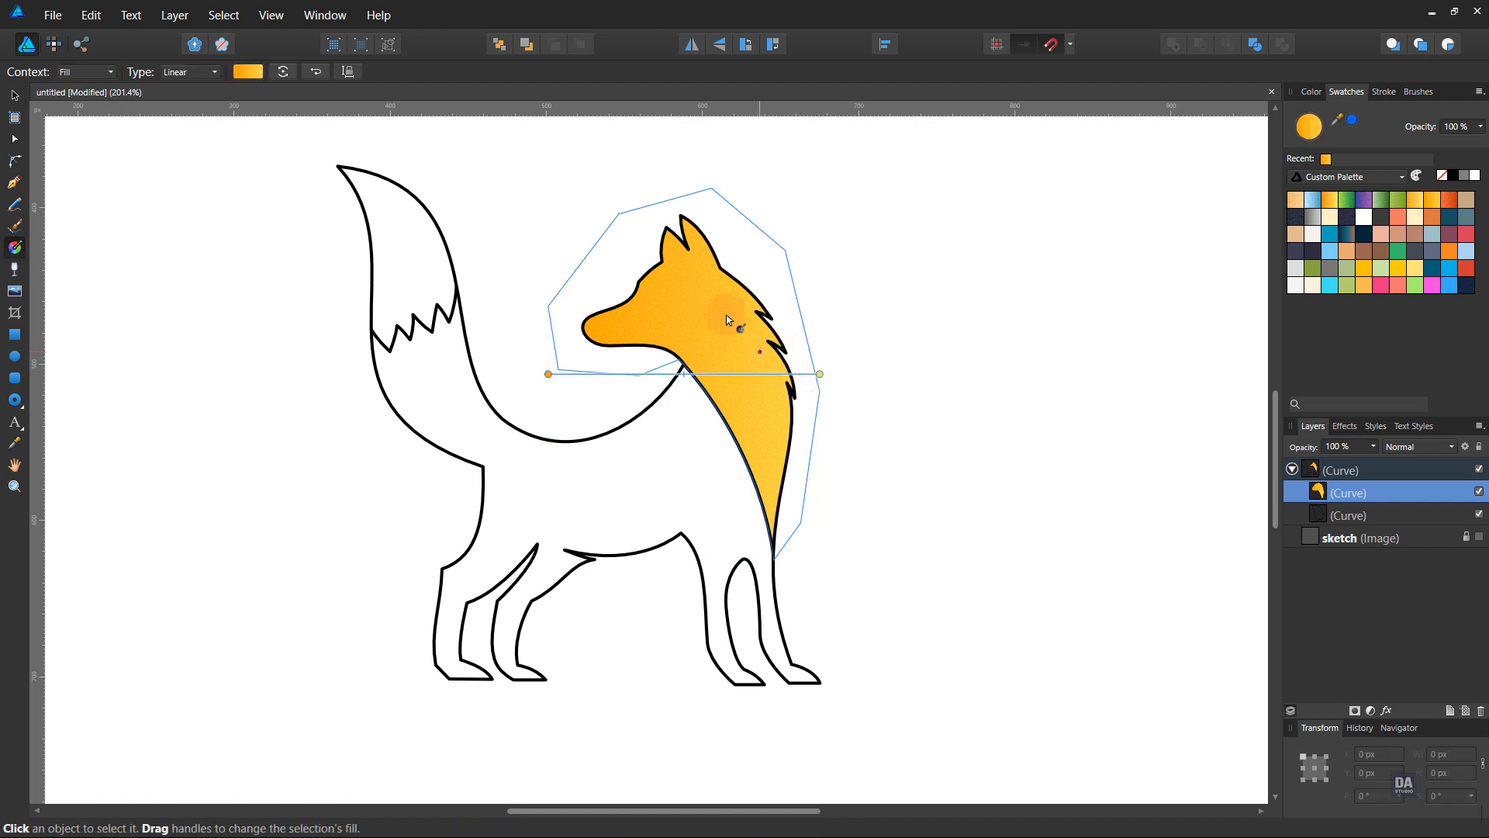
left_click_drag(728, 320, 698, 231)
left_click_drag(707, 487, 684, 456)
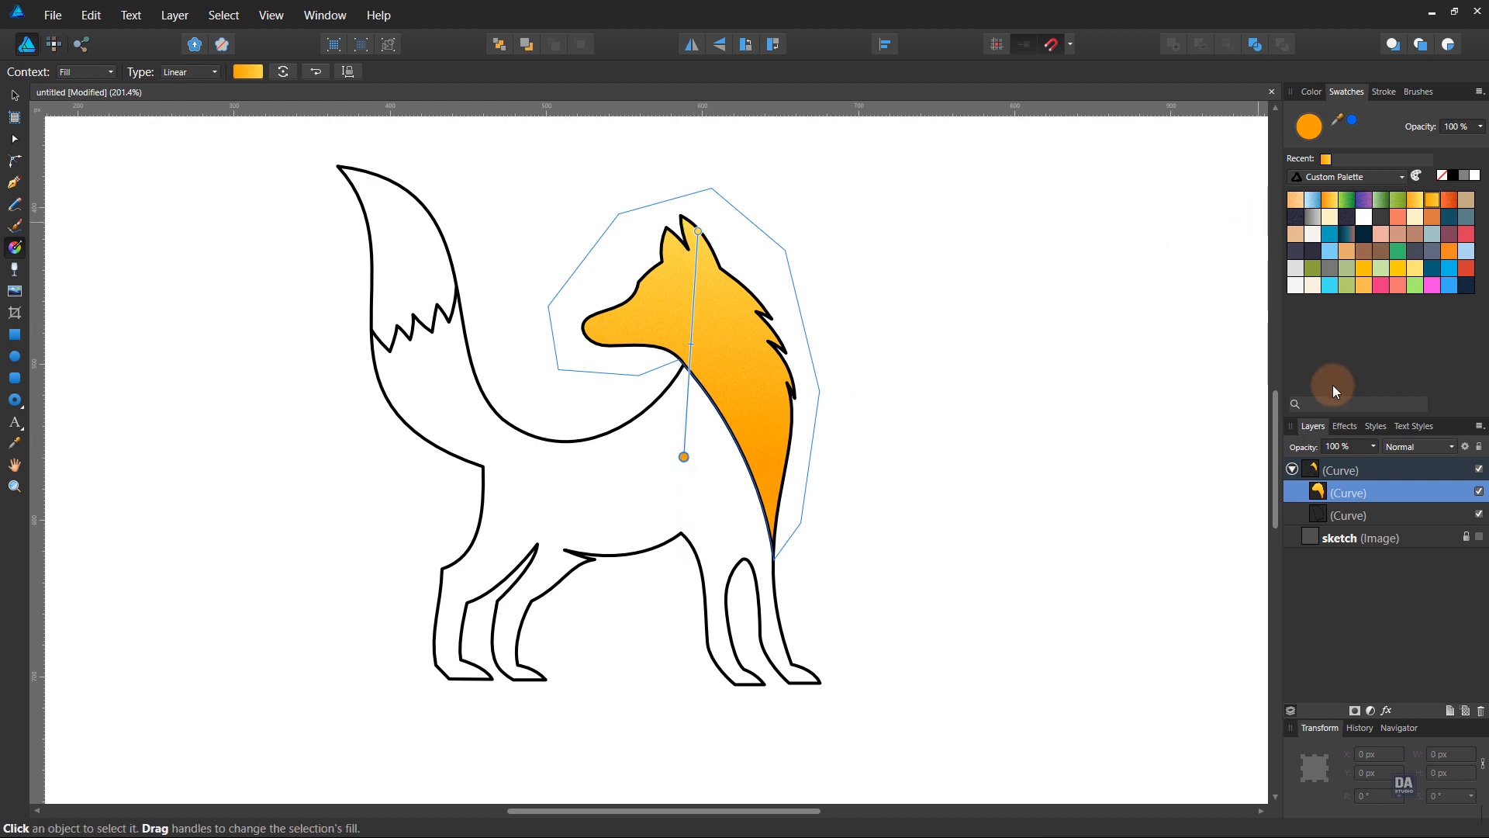
key("v")
key("a")
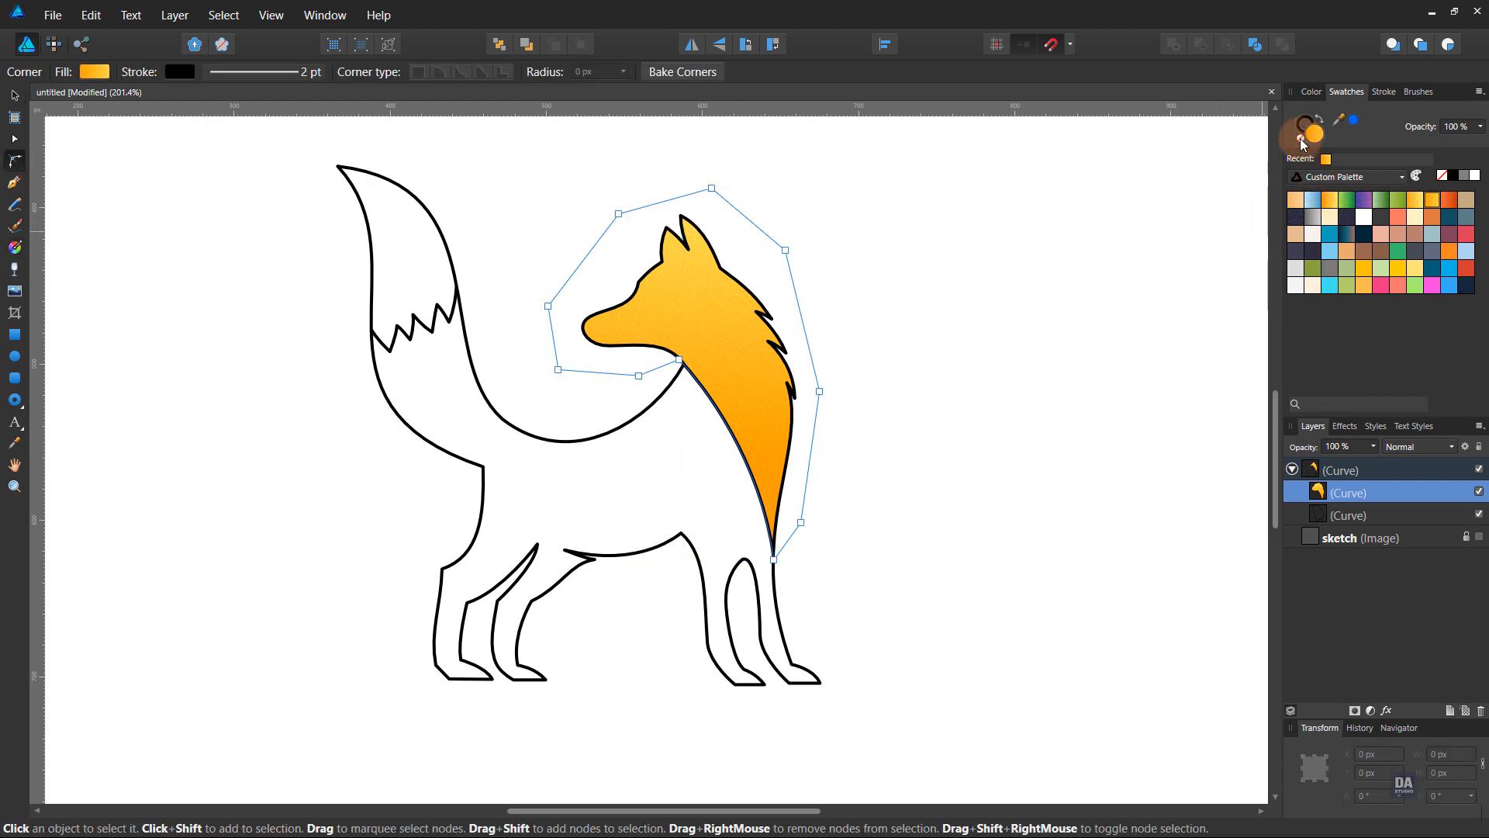
left_click(1301, 140)
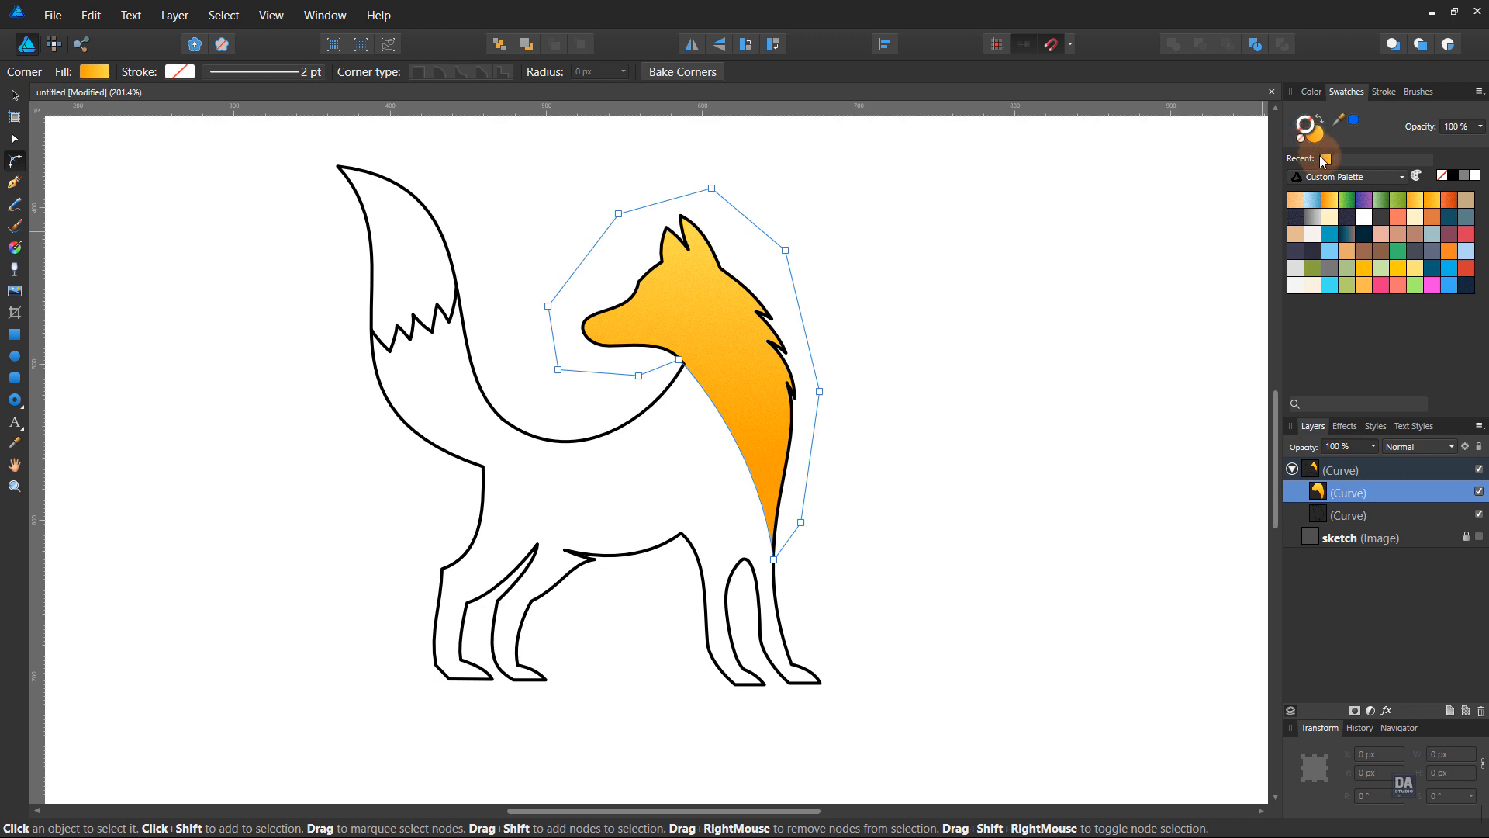
Fill the tail tip with the light blue gradient swatch and recolour its start stop to H 215, S 100, L 64 without noise.
left_click(1348, 515)
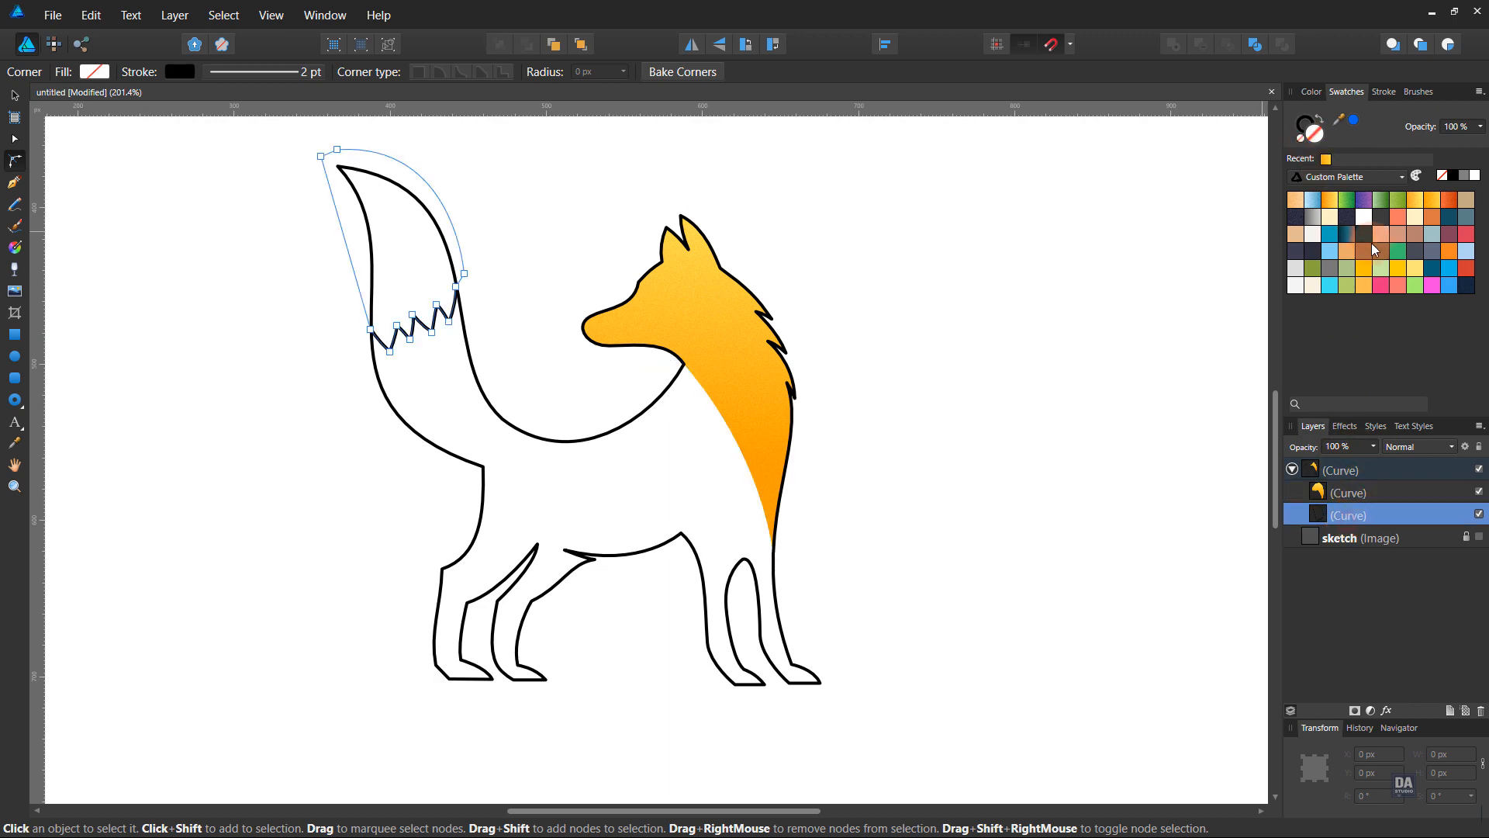
left_click(1318, 203)
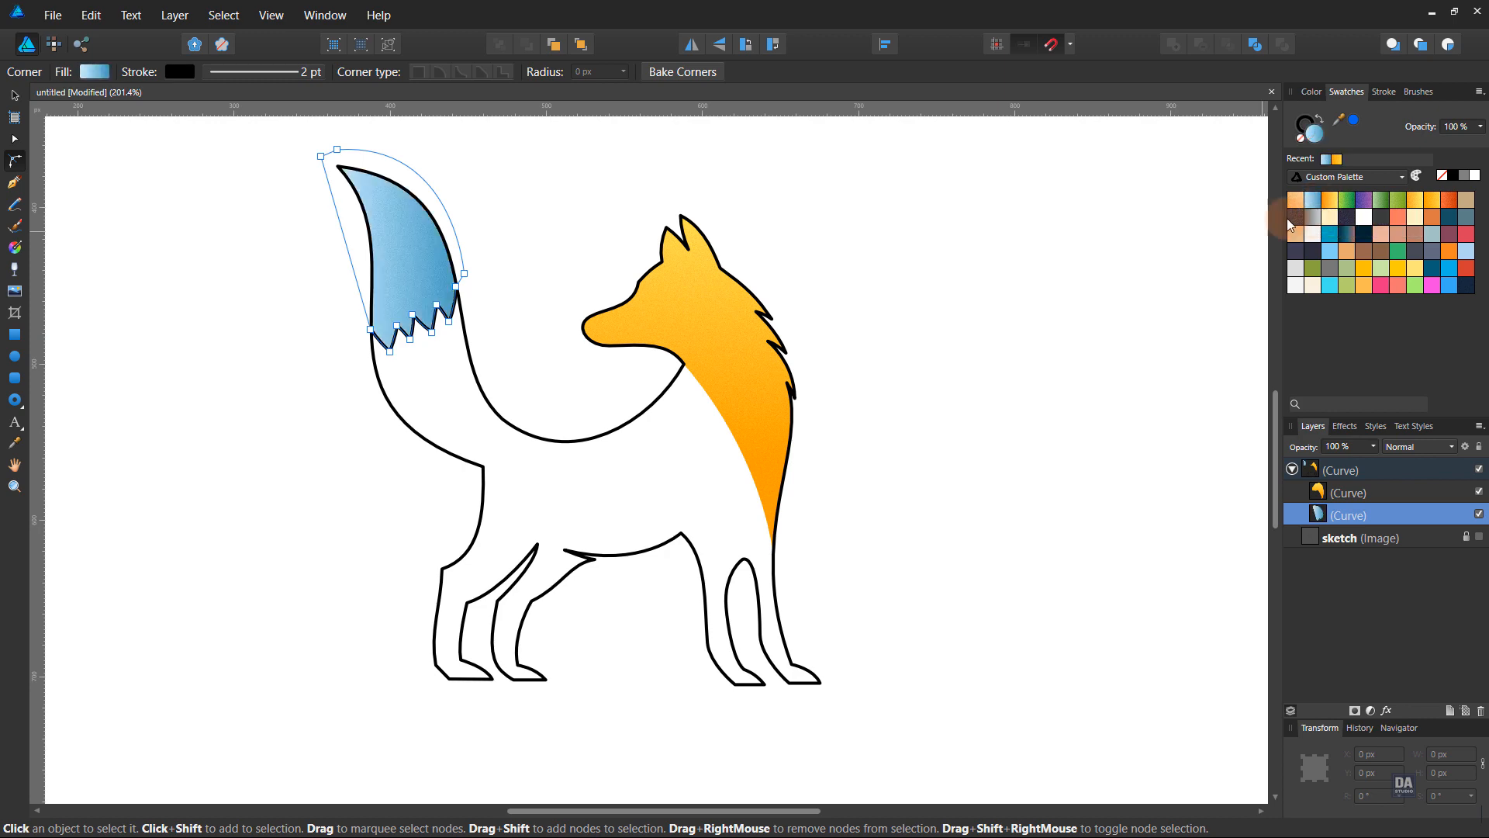
left_click(94, 72)
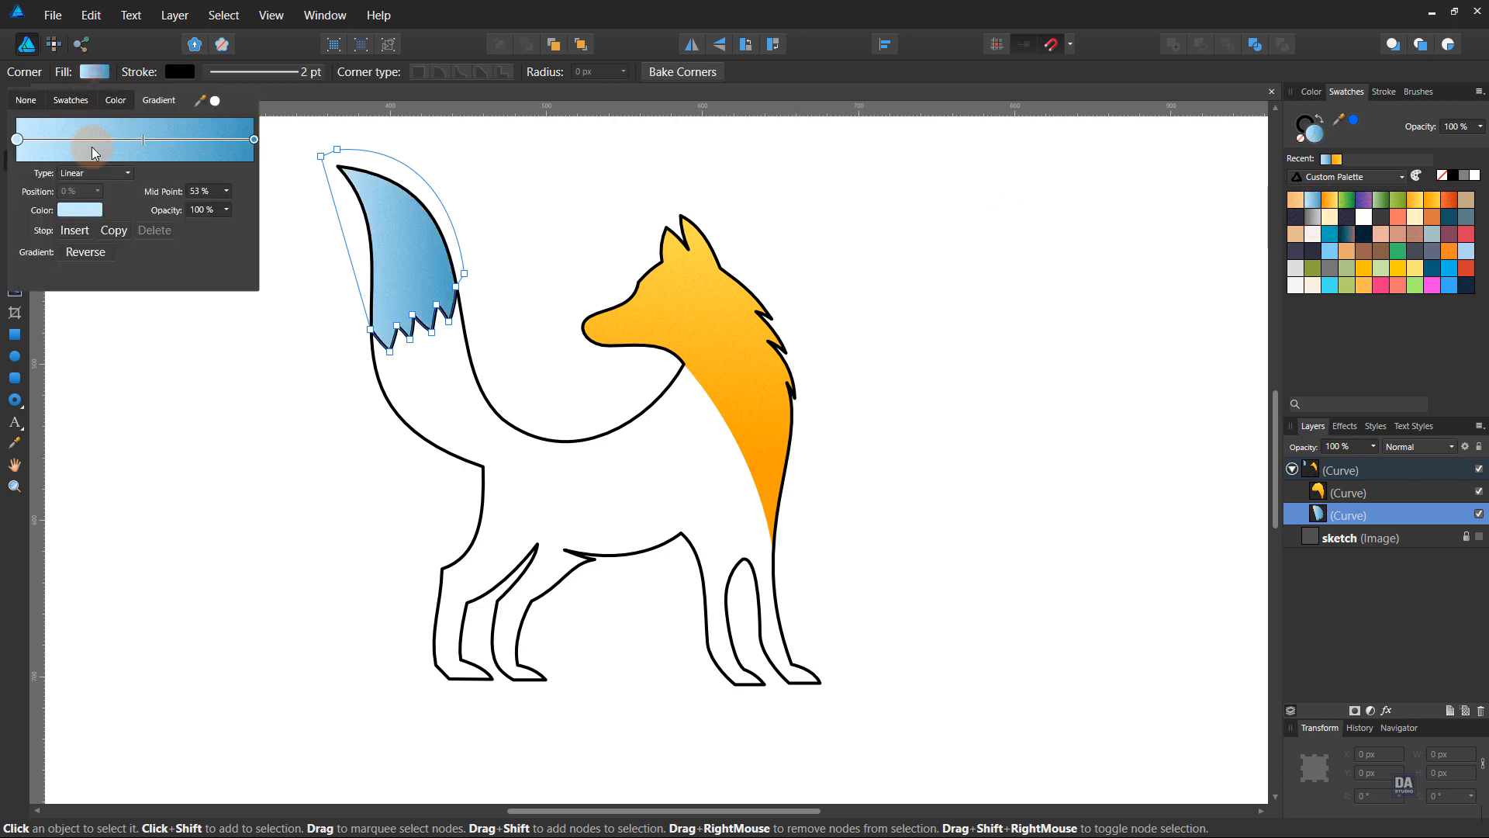
left_click(17, 139)
left_click(74, 210)
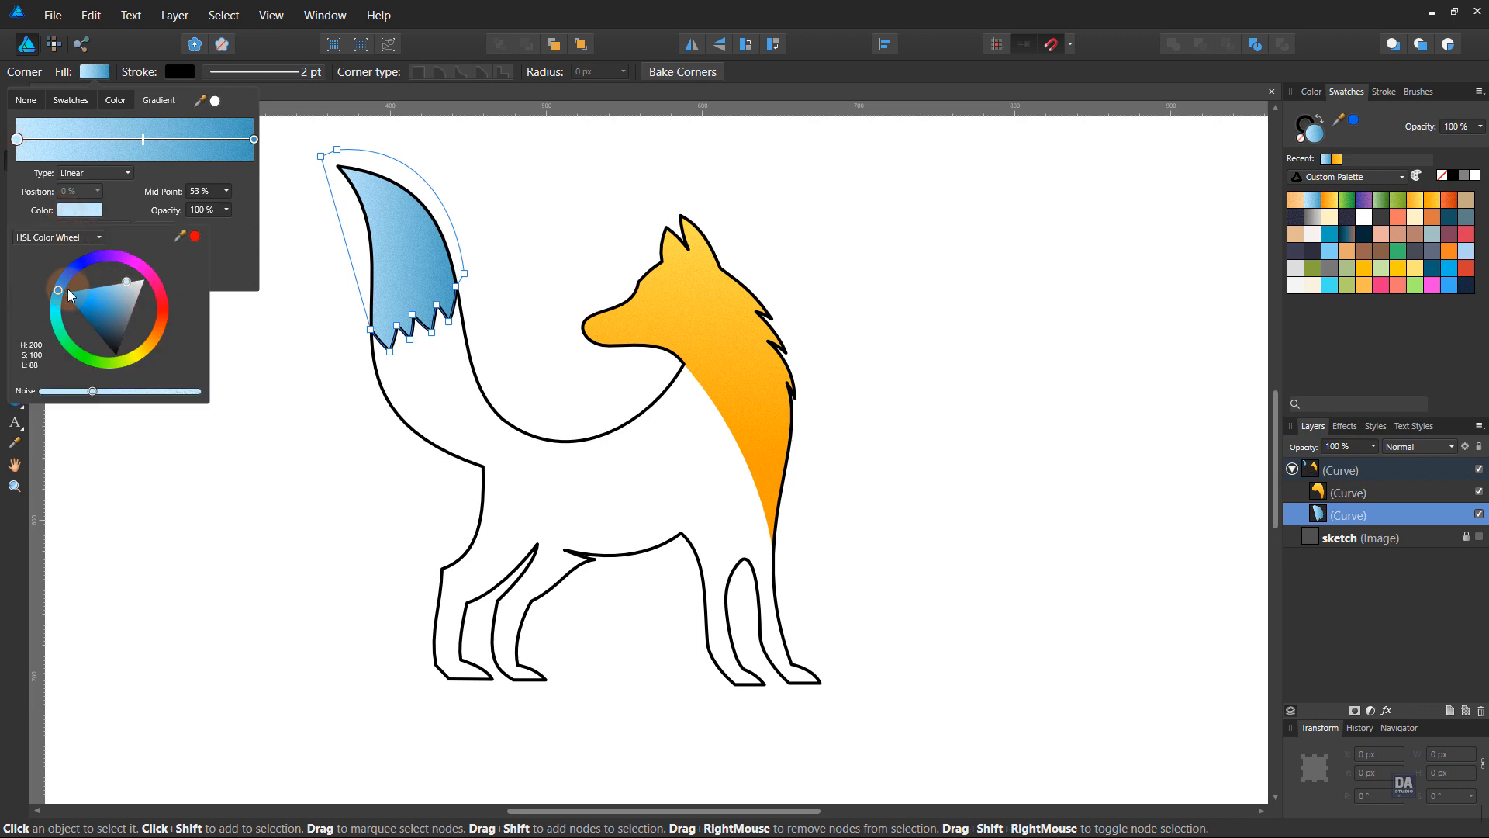
mouse_move(67, 289)
left_mouse_down()
mouse_move(62, 271)
mouse_move(90, 247)
mouse_move(62, 263)
mouse_move(65, 277)
mouse_move(123, 283)
mouse_move(96, 282)
left_mouse_up()
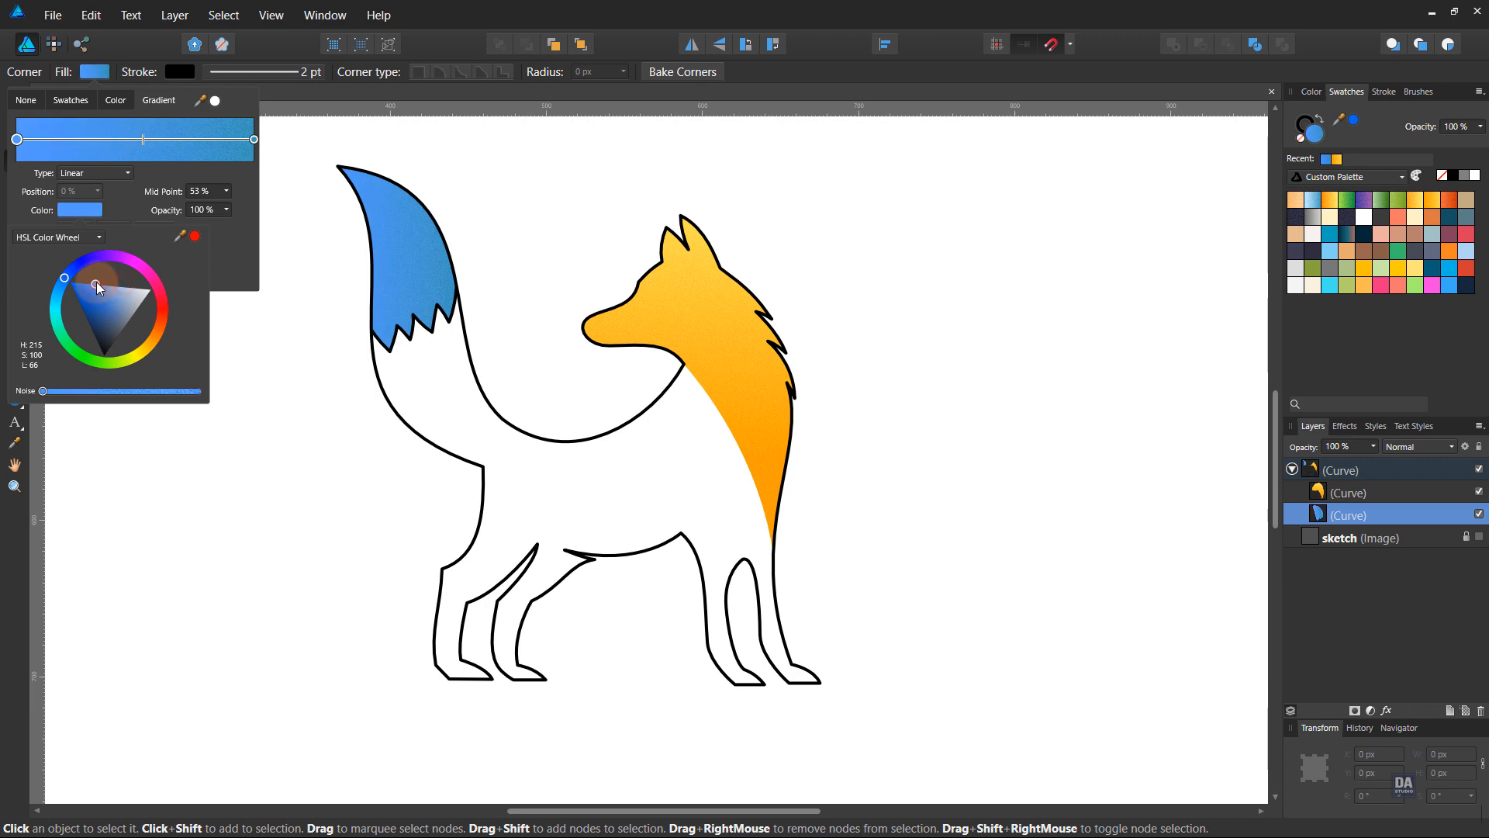
Recolour the end stop of the tail tip's gradient to H 225, S 64, L 57 without noise.
left_click(253, 140)
left_click(79, 209)
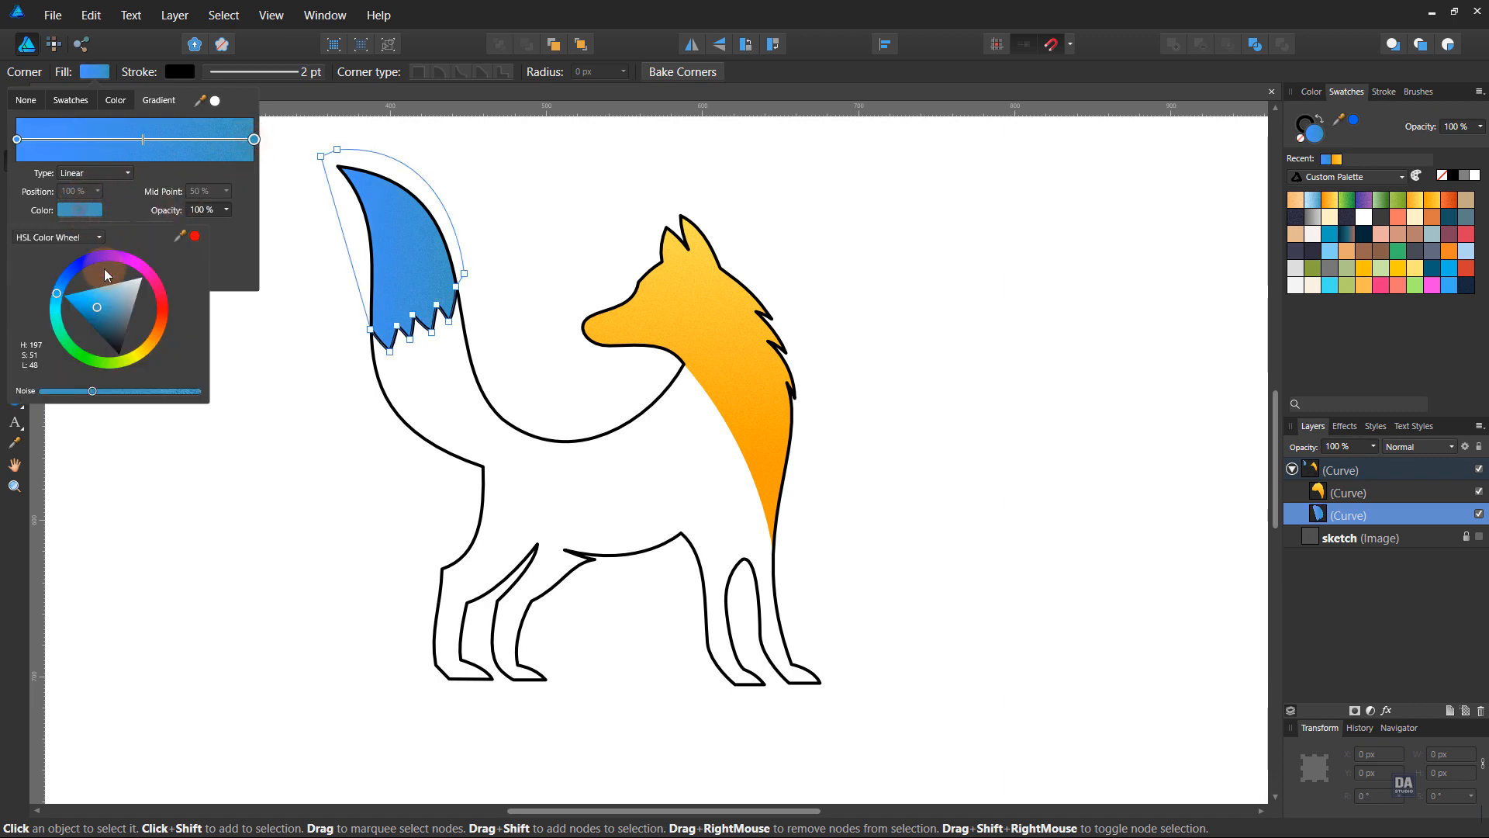
mouse_move(60, 300)
left_mouse_down()
mouse_move(66, 265)
mouse_move(92, 308)
mouse_move(103, 296)
left_mouse_up()
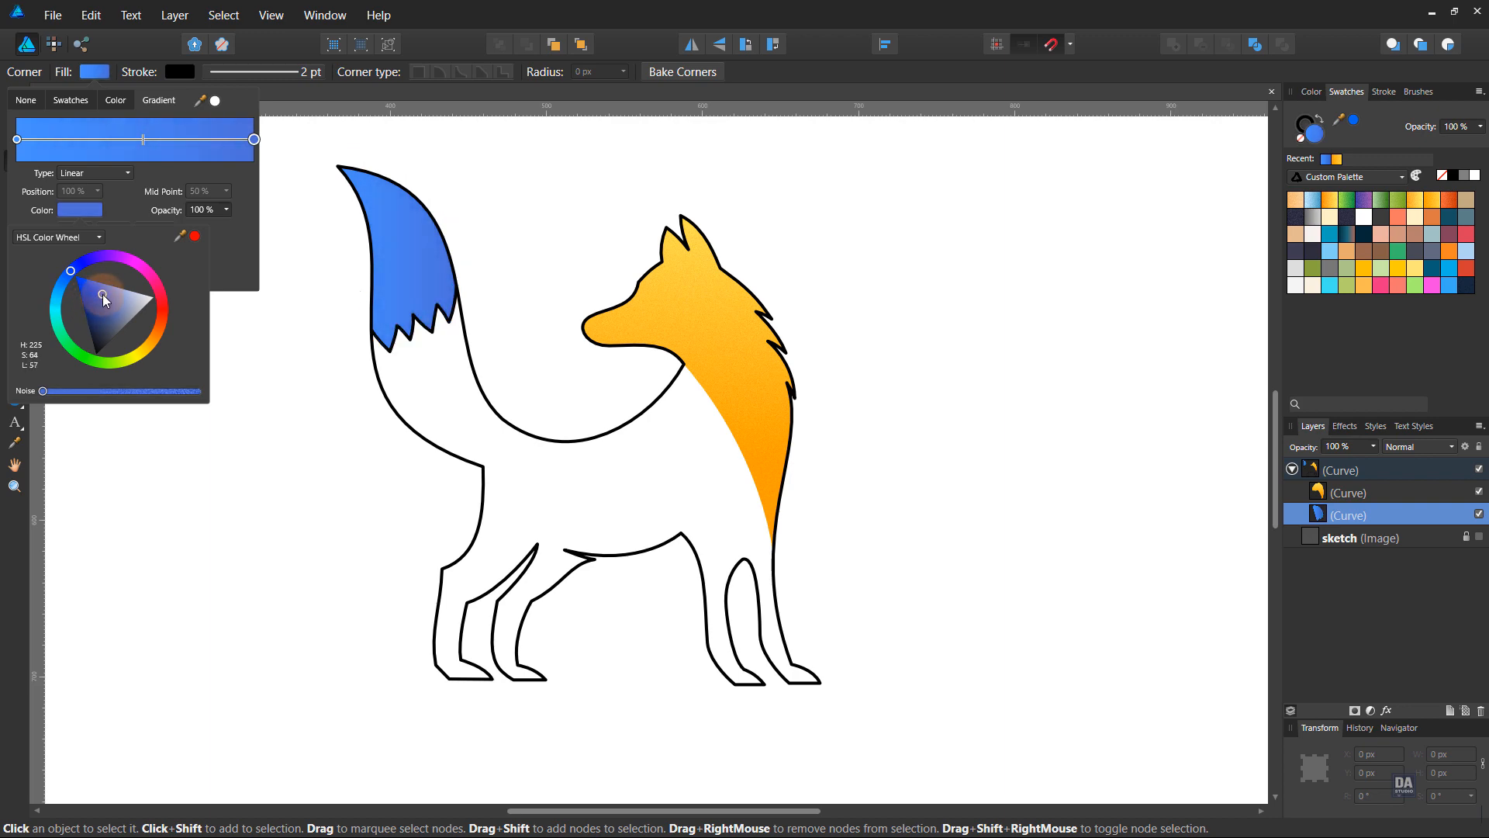
left_click(309, 91)
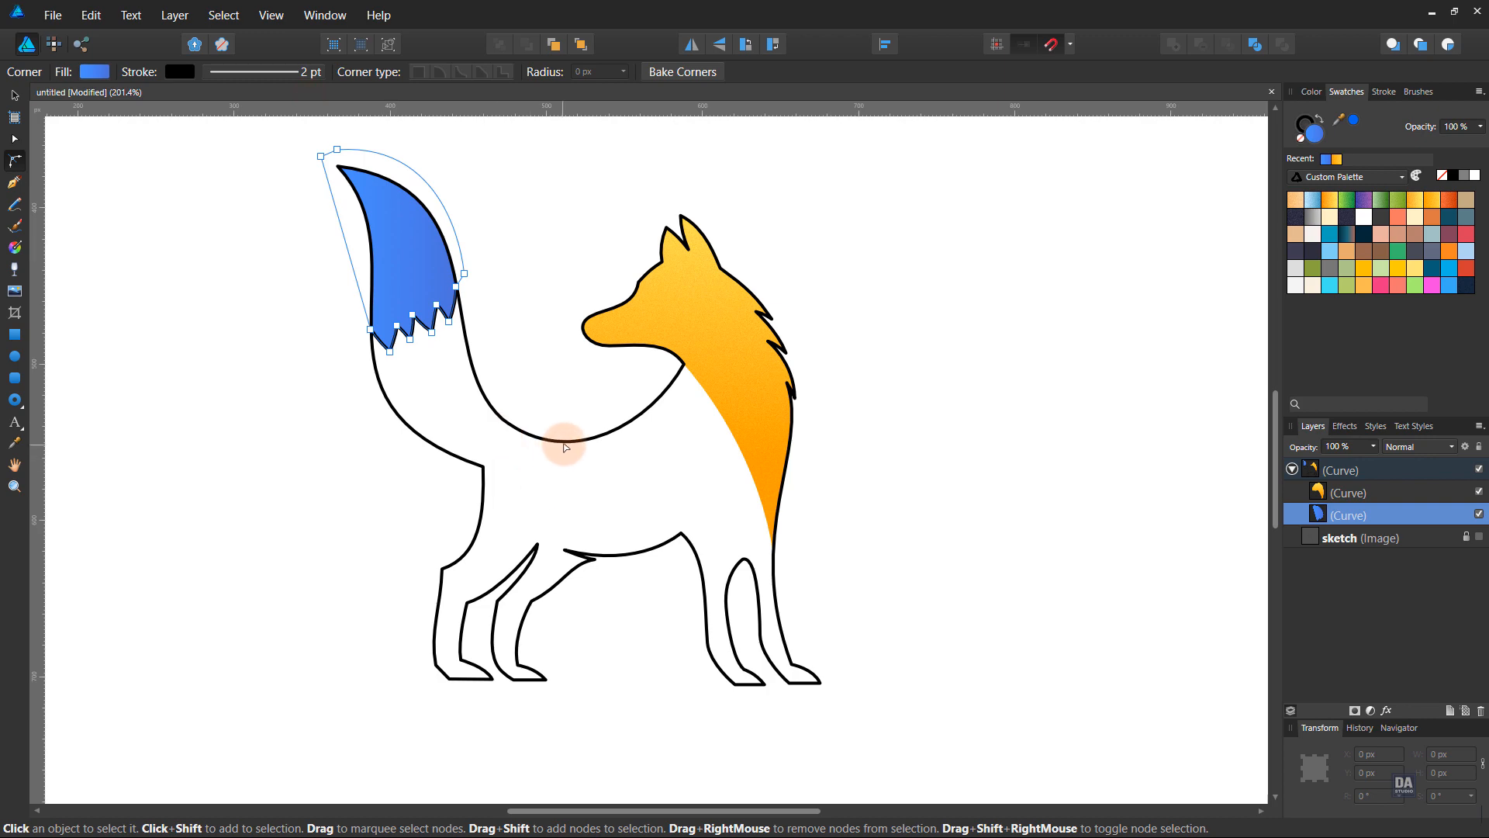
Fill the fox body with the blue-to-purple gradient swatch and remove the black strokes from the outline and the tail tip.
left_click(1400, 470)
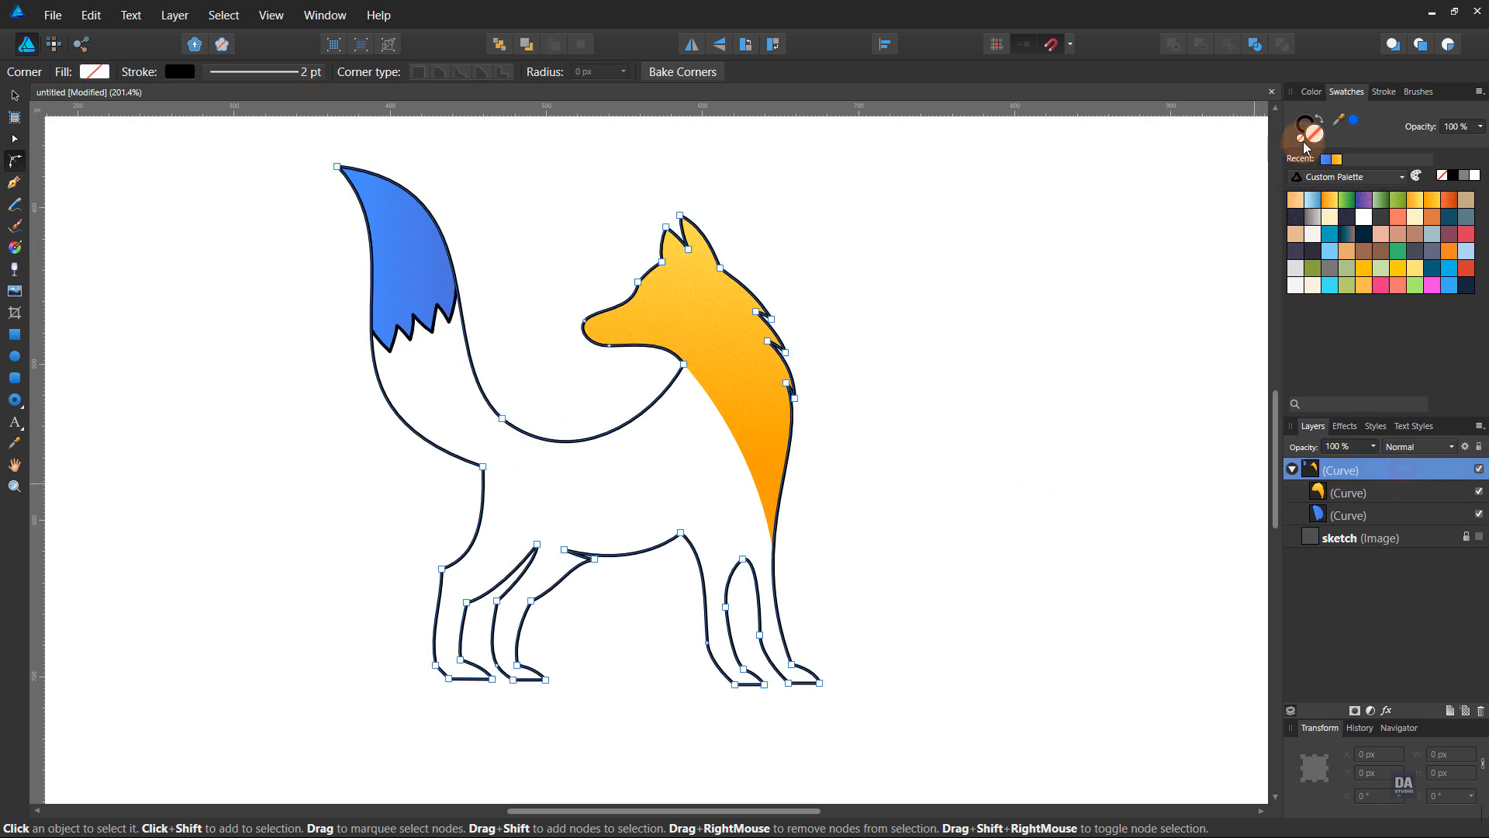
left_click(1303, 140)
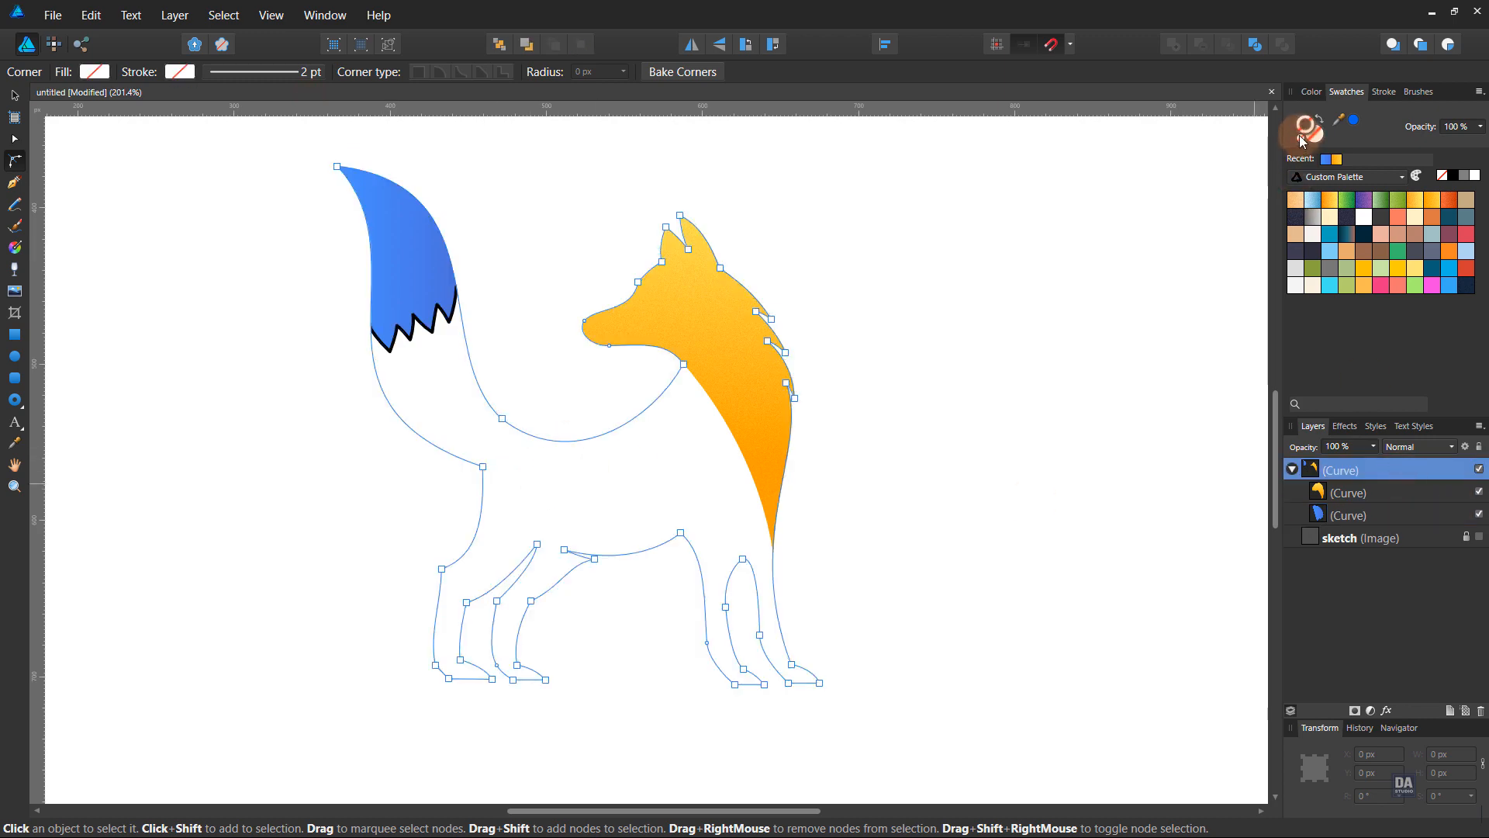
left_click(1365, 200)
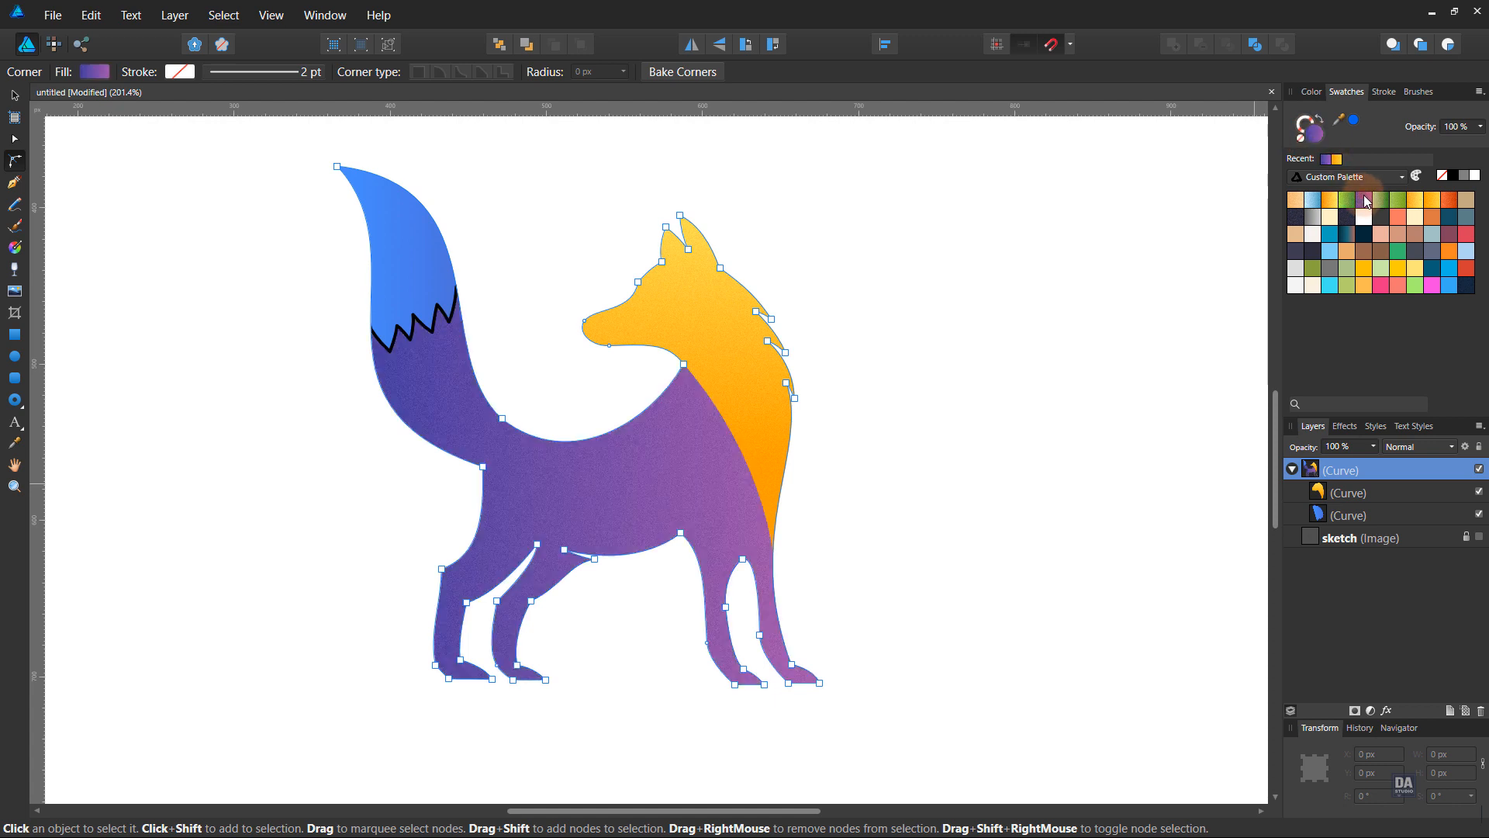
left_click(1366, 515)
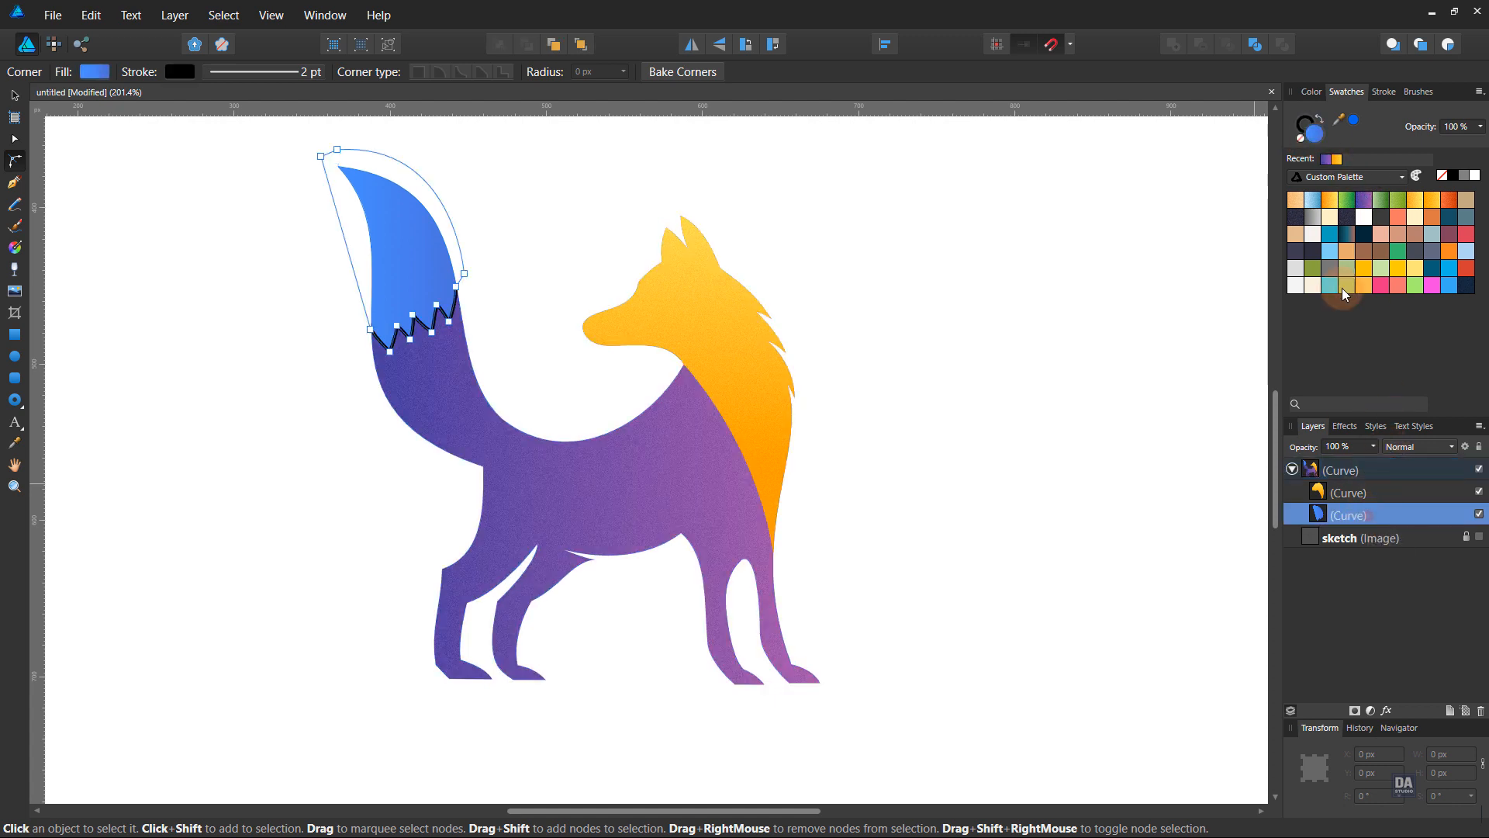
left_click(1301, 137)
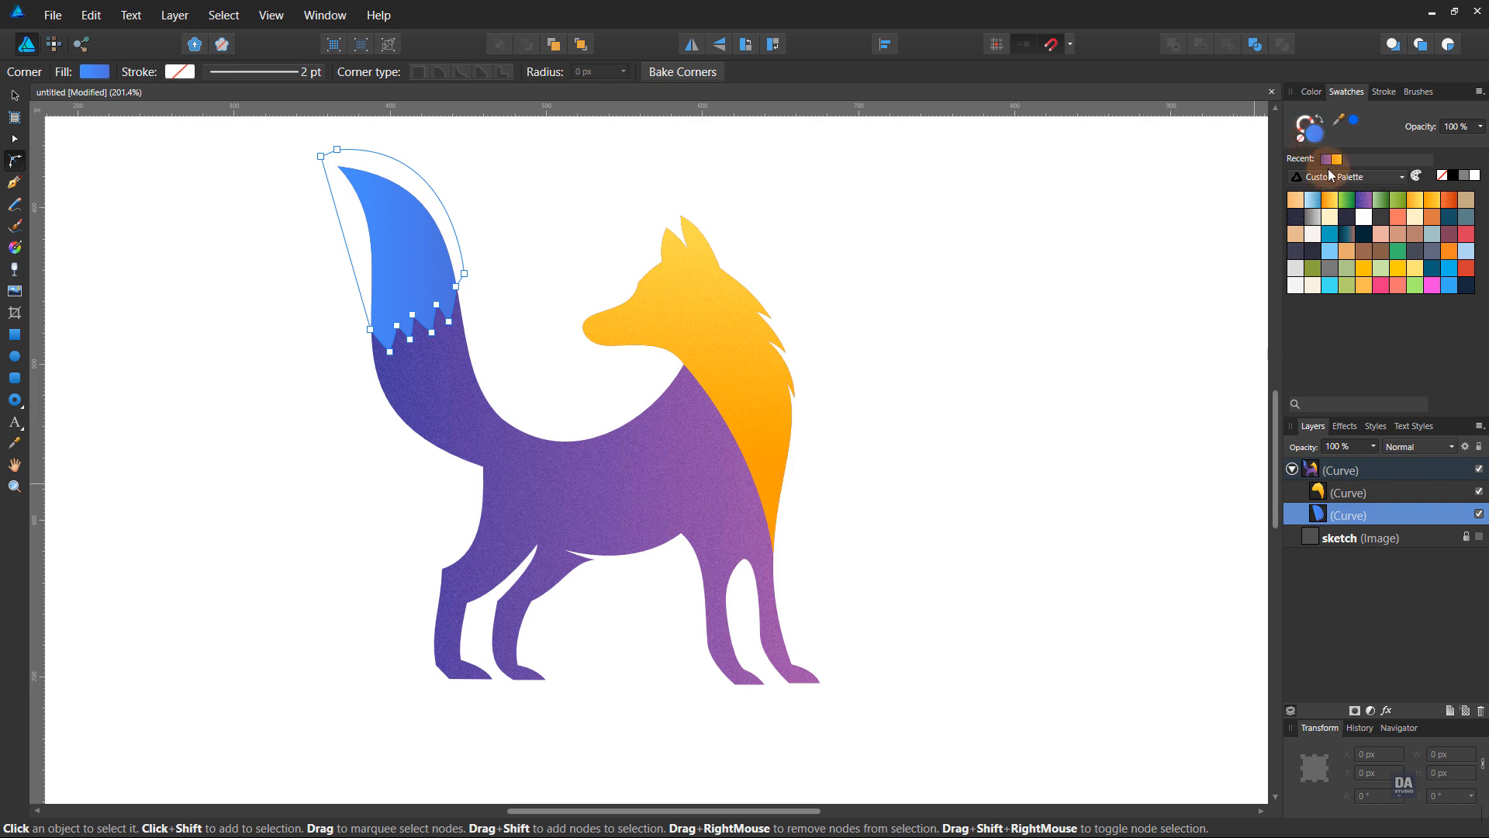
Redirect the body's linear gradient diagonally so it runs from dark blue at the chest to purple at the tail base.
left_click(1353, 471)
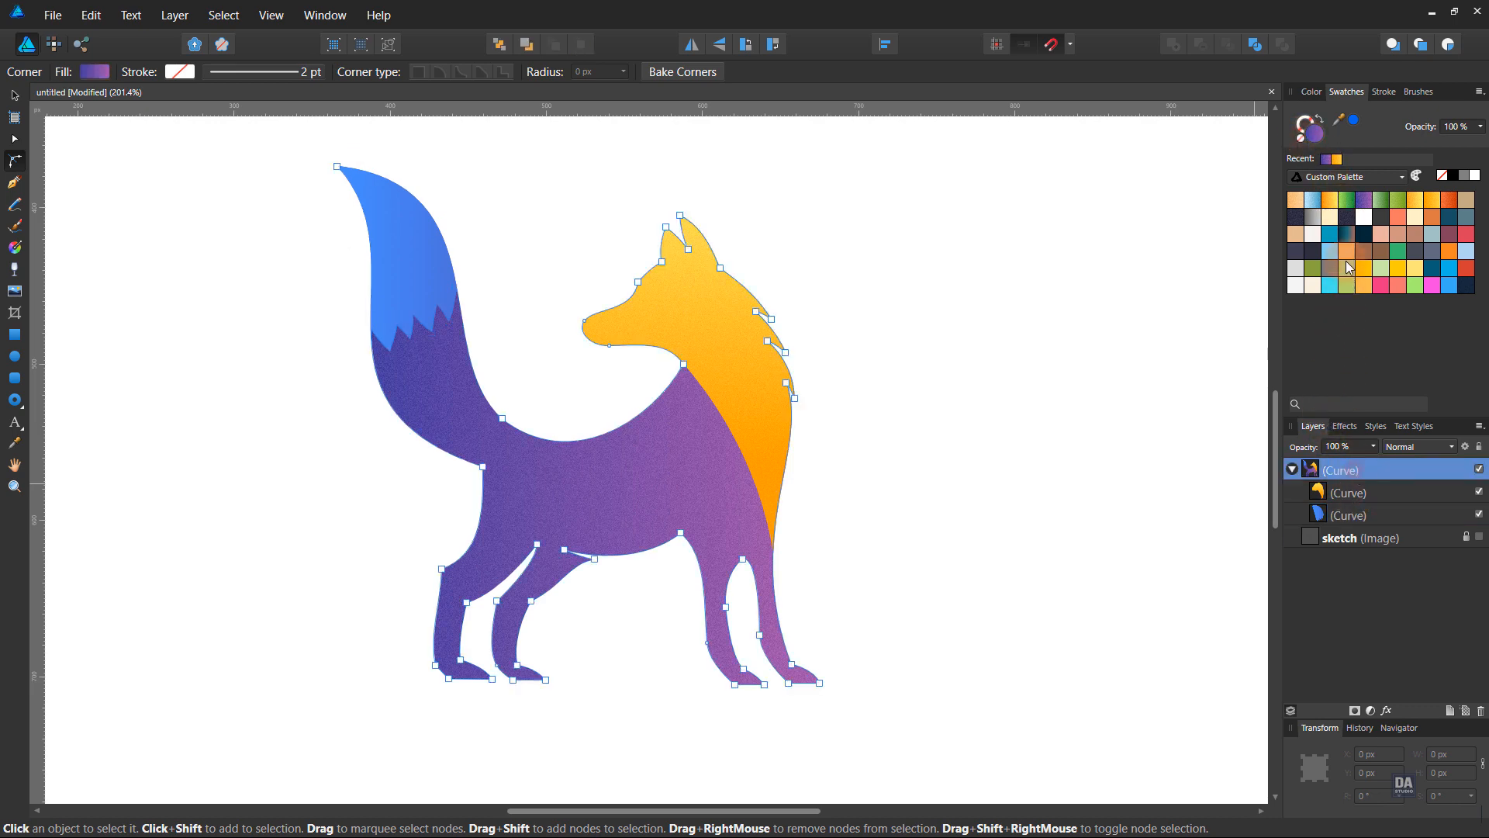
key("g")
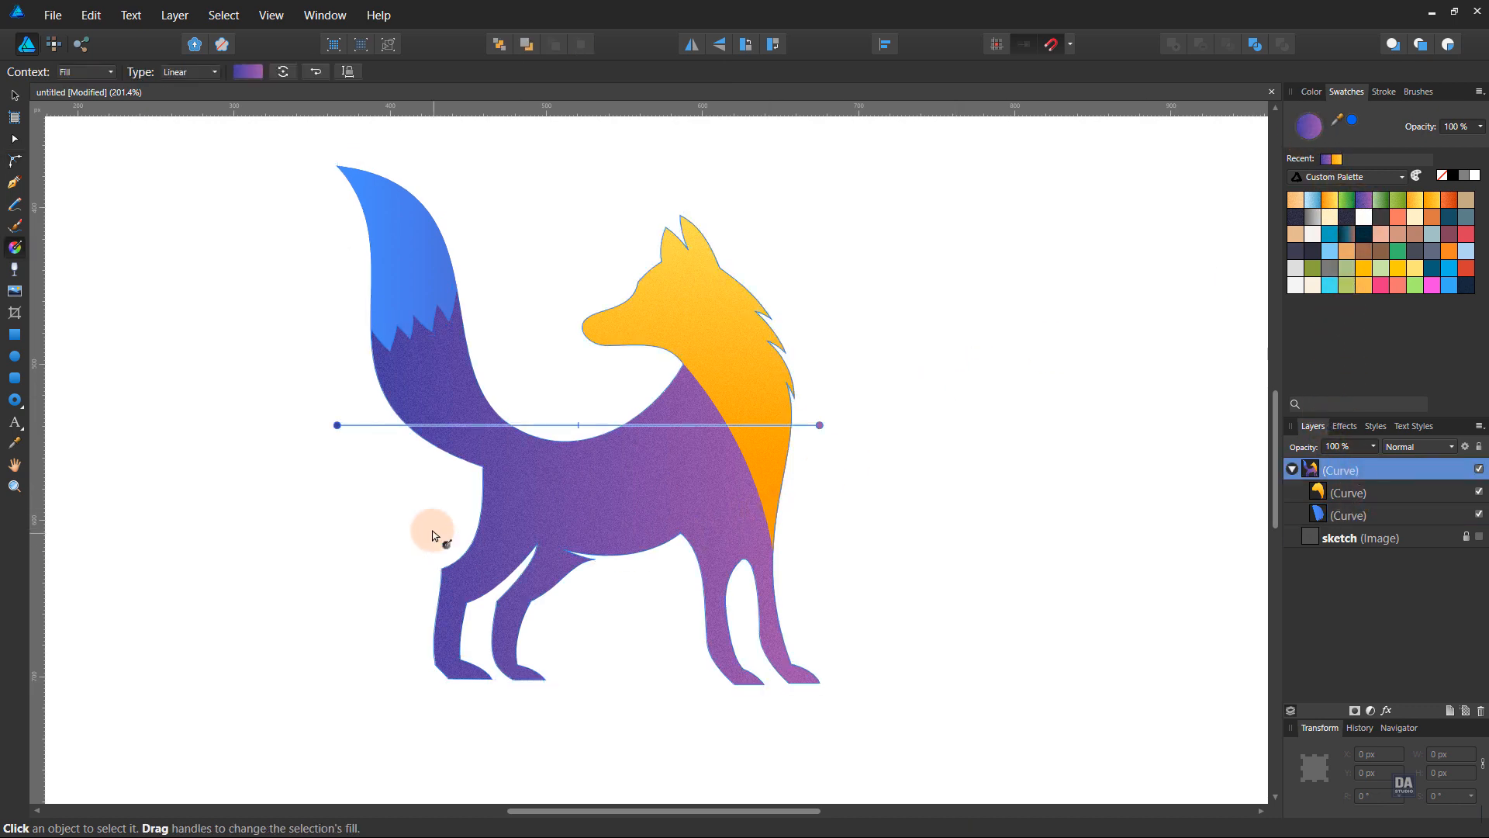
left_click_drag(432, 527, 784, 452)
left_click_drag(750, 504, 375, 411)
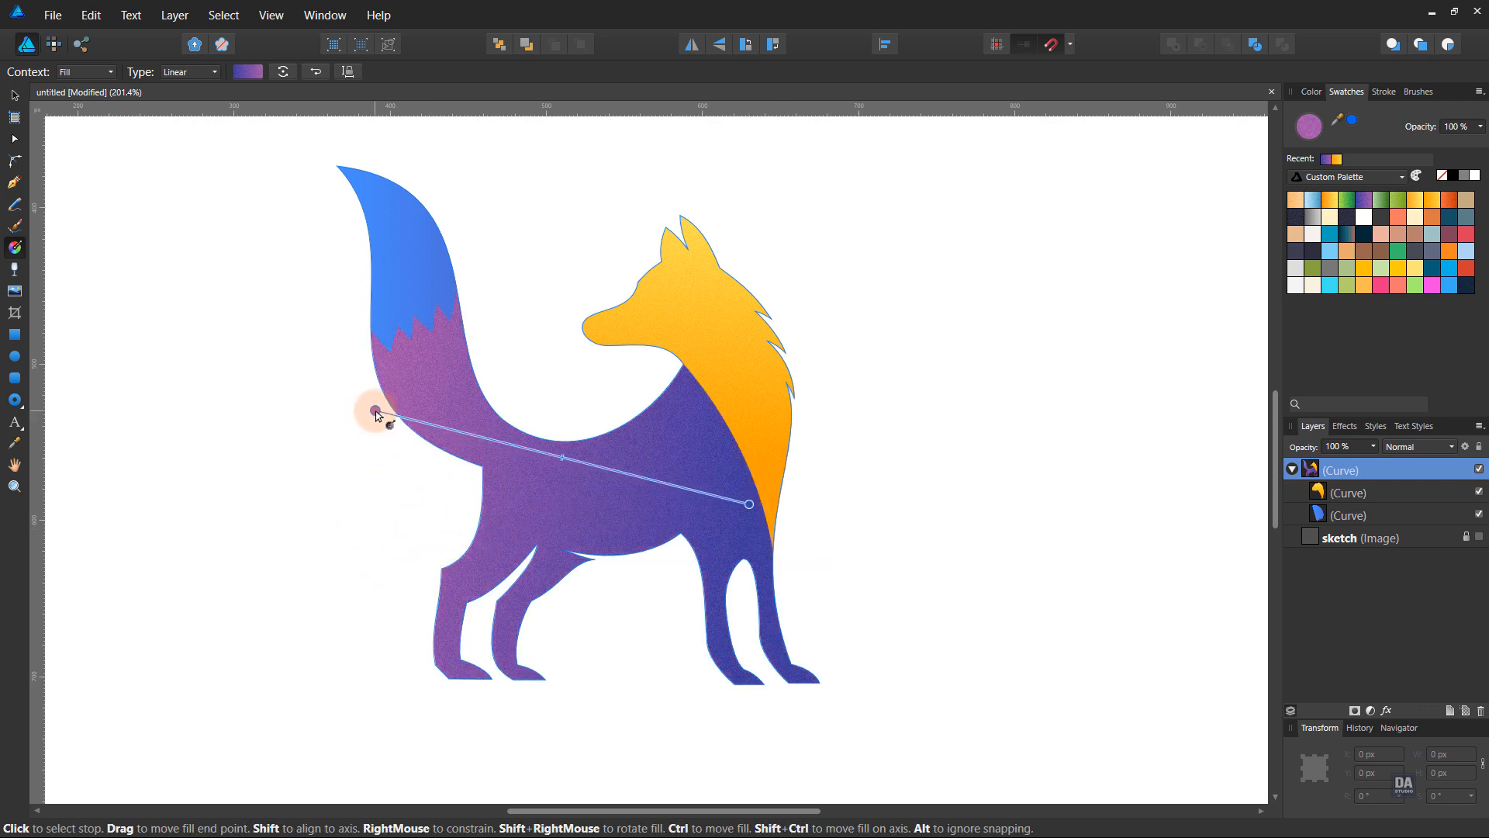
Recolour the start stop of the body's gradient to violet H 259, S 58, L 41 without noise.
left_click(247, 71)
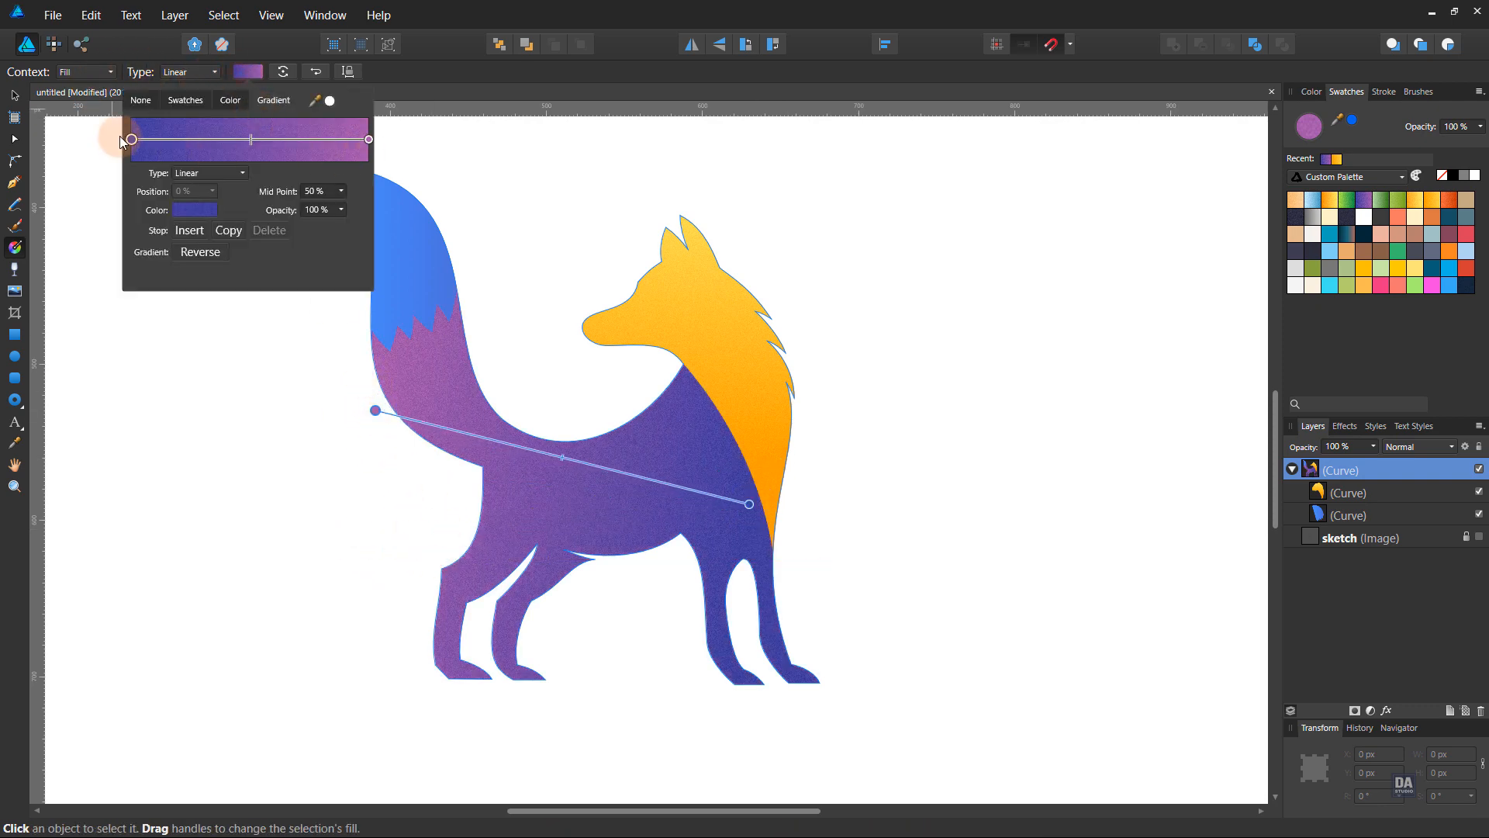
left_click(198, 210)
left_click_drag(172, 268, 179, 257)
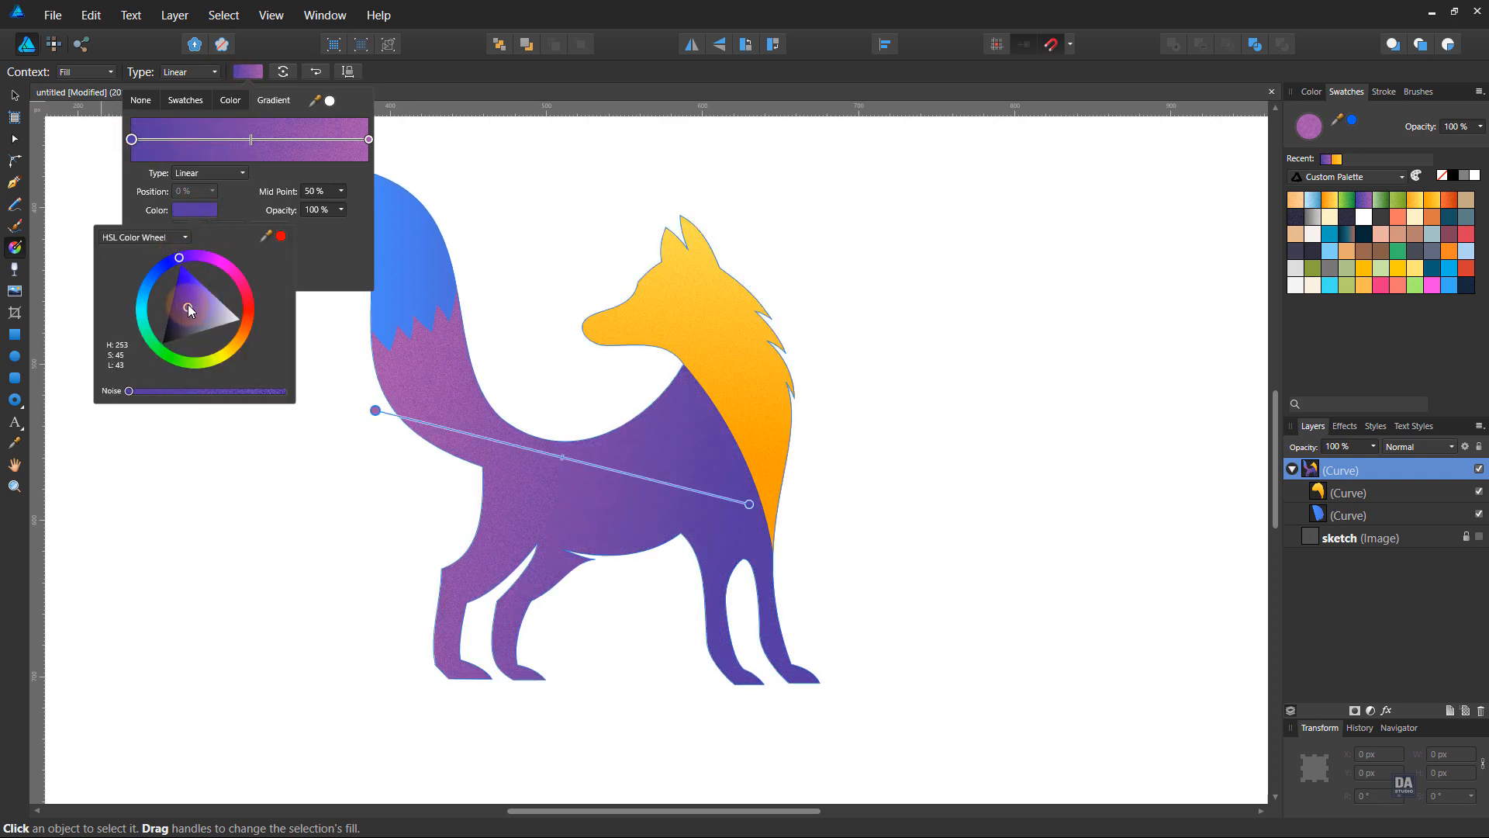
left_click_drag(188, 308, 190, 260)
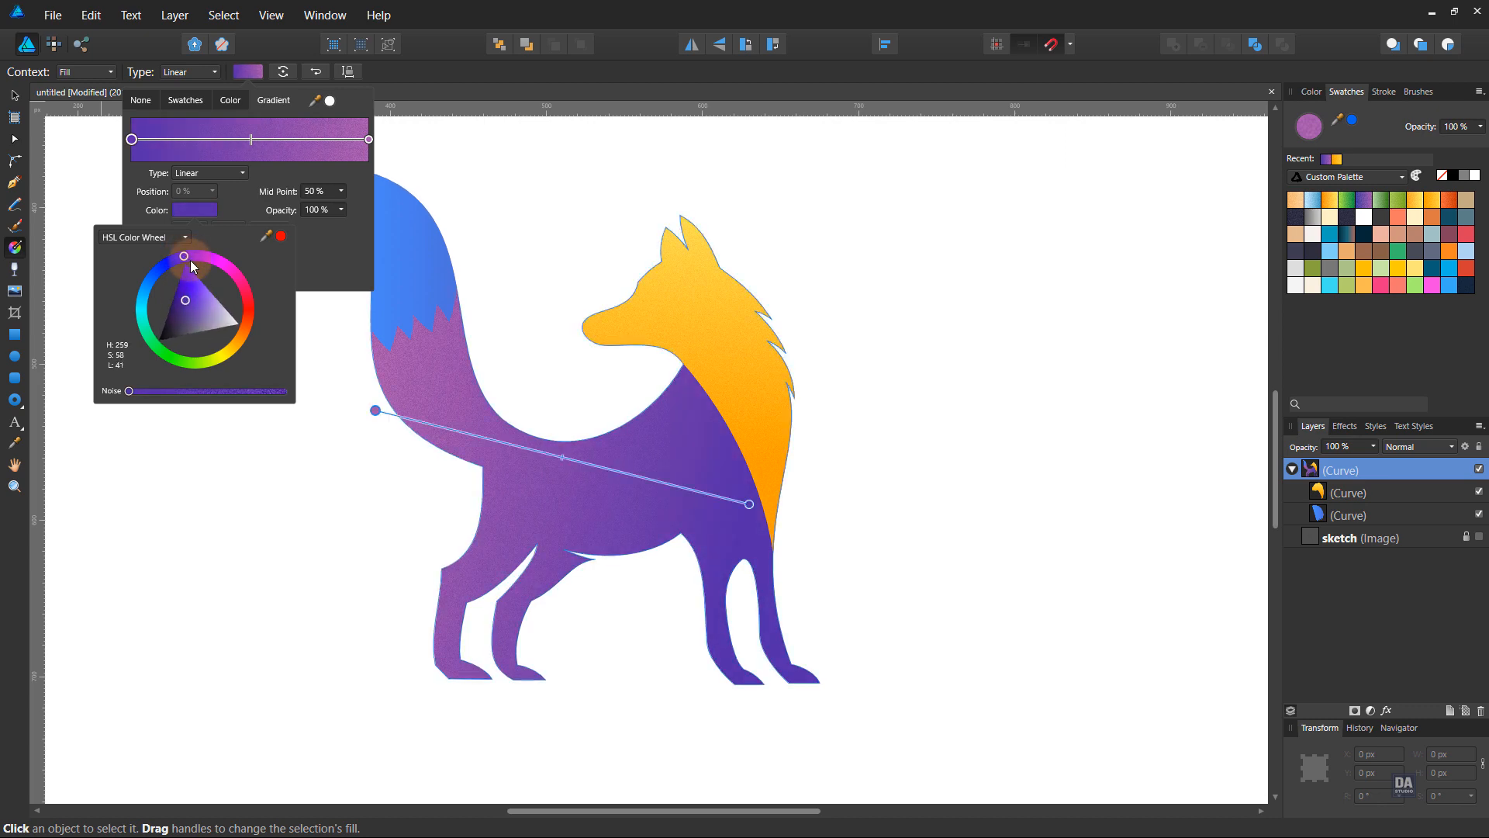
Recolour the end stop of the body's gradient to a brighter, more saturated purple without noise.
left_click(366, 142)
left_click(195, 210)
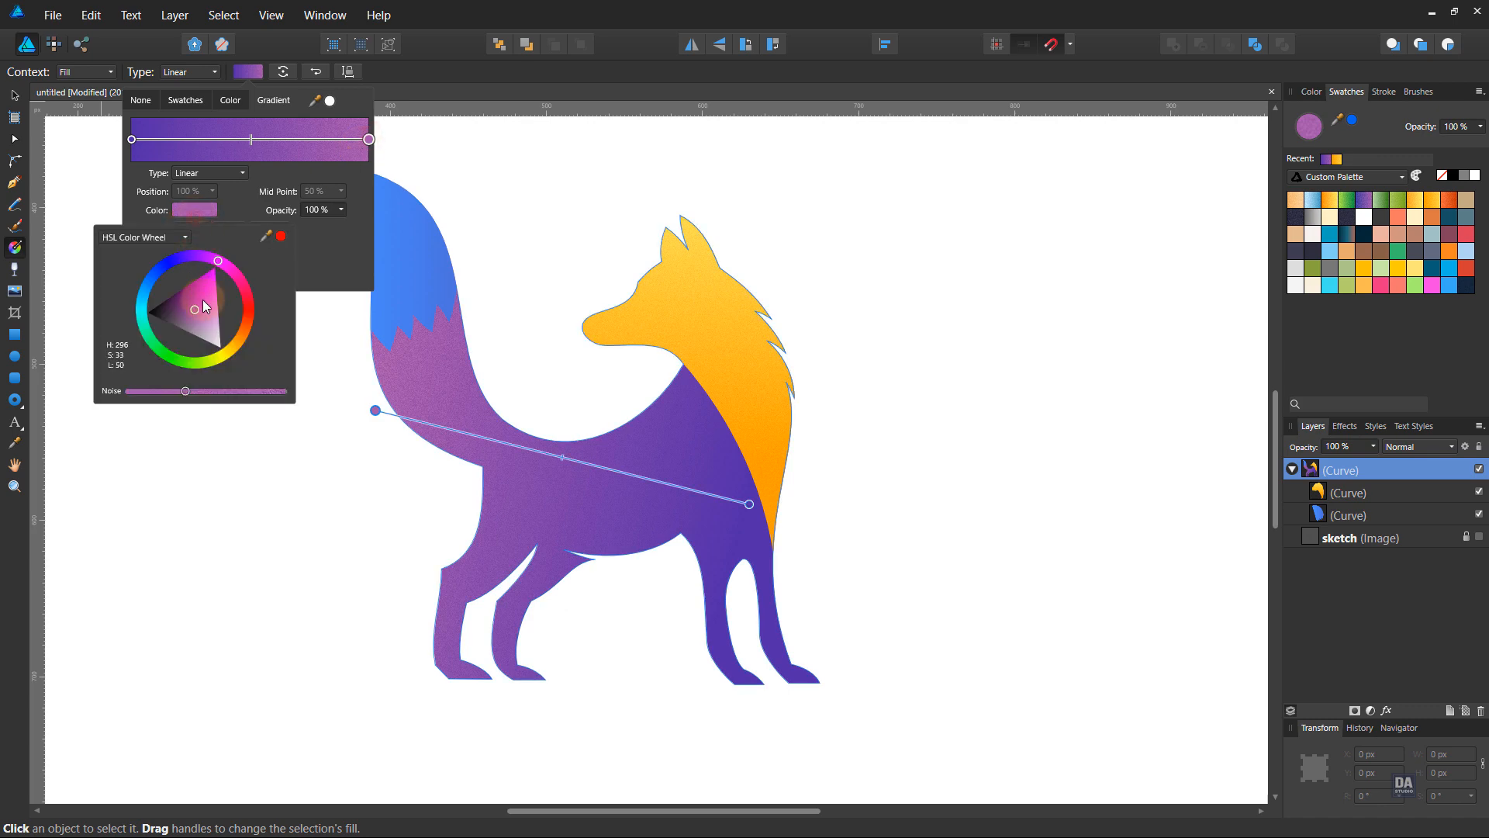
left_click_drag(202, 299, 205, 297)
left_click_drag(217, 264, 213, 257)
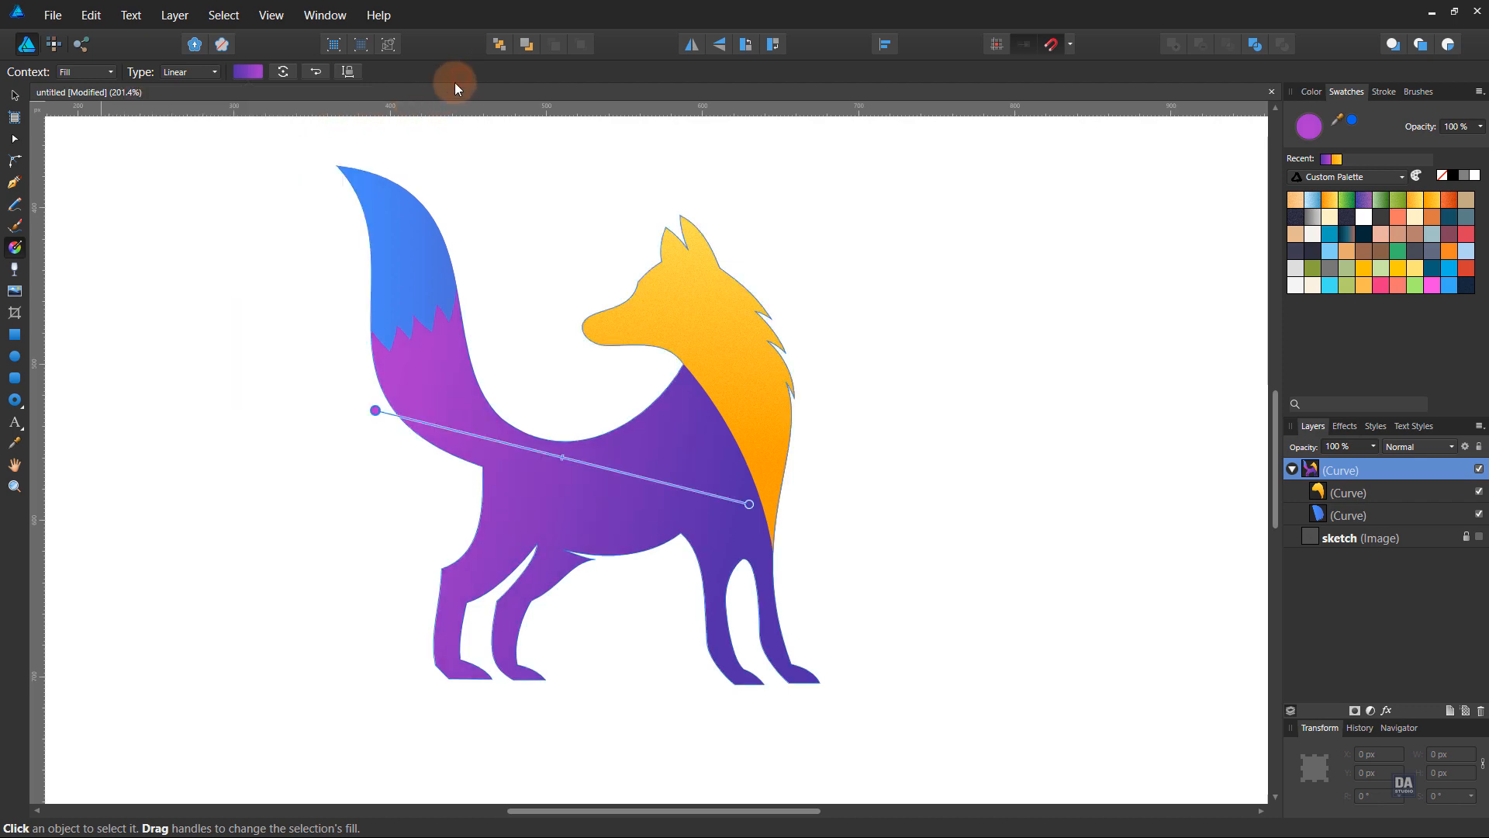
Add noise to the body's fill, and set the noise of the nested tail tip and head fills to 38%.
left_click(15, 94)
left_click(1309, 122)
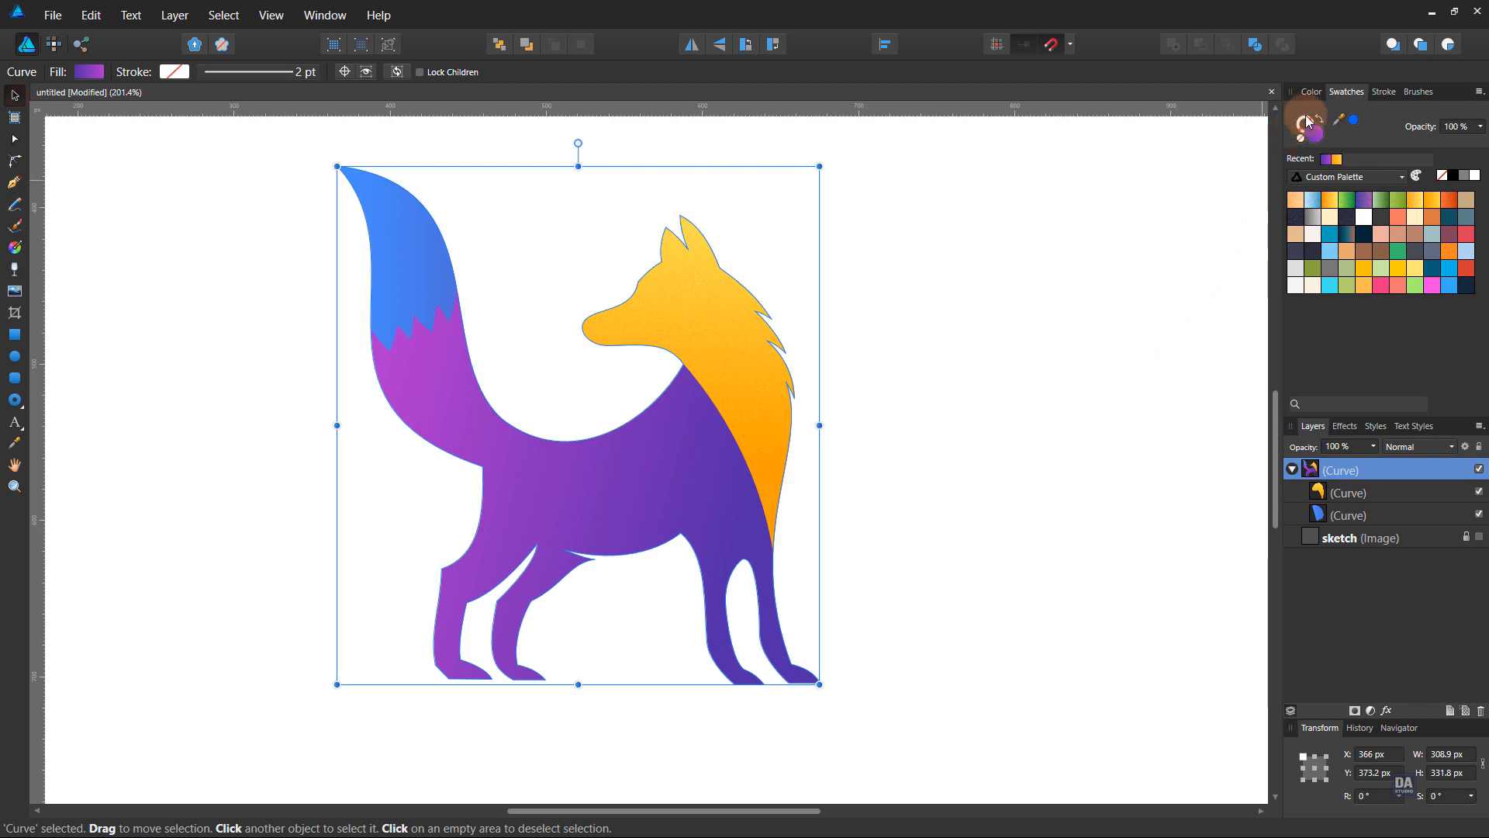
left_click(1311, 91)
left_click_drag(1328, 267, 1359, 268)
left_click(1360, 382)
left_click(1365, 359, "shift")
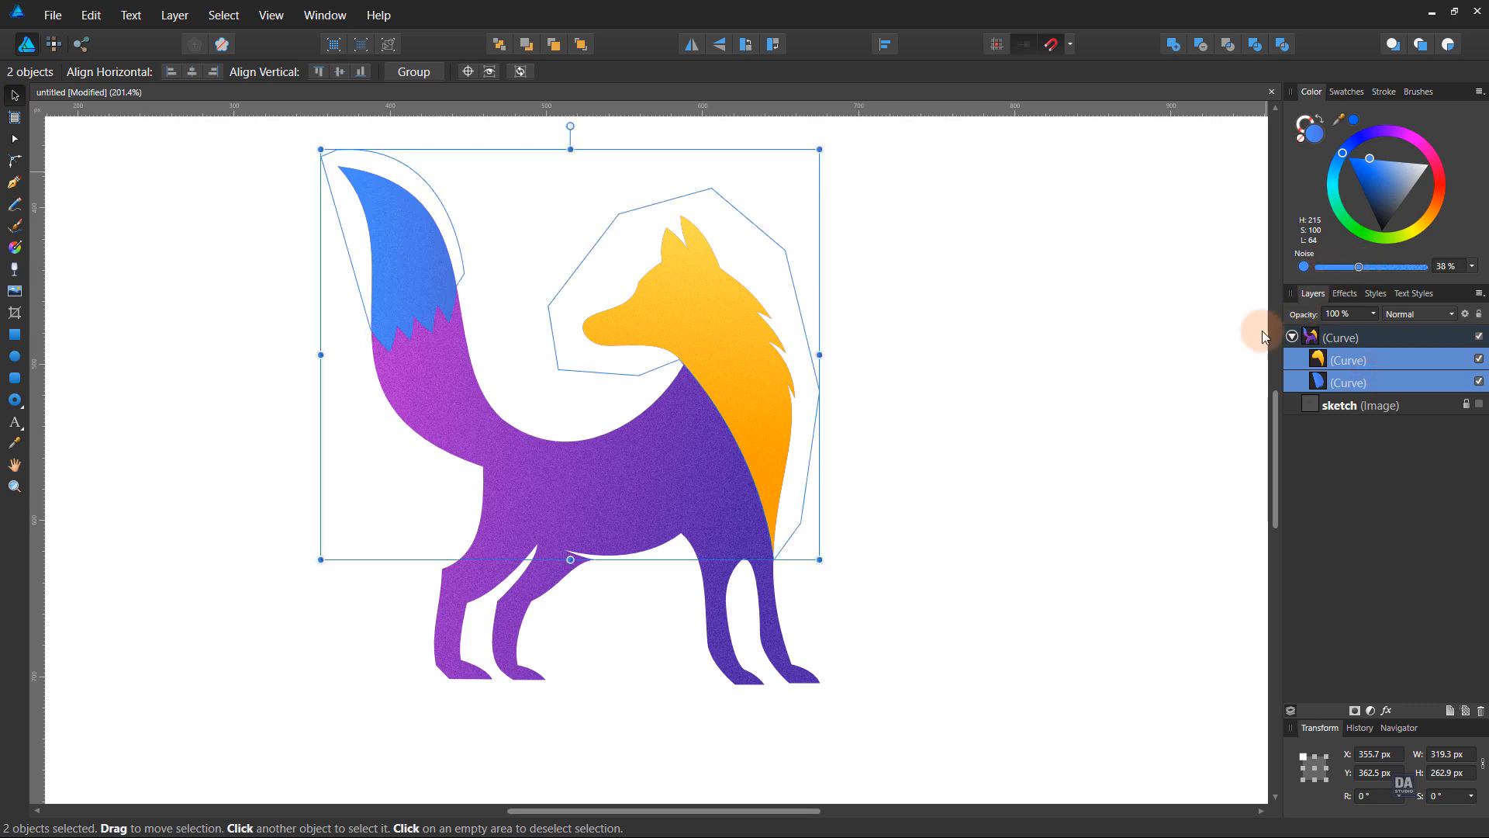
Shift the end point of the blue tail tip's linear gradient slightly down toward the body, then deselect the shape.
left_click(497, 287)
left_click(430, 279)
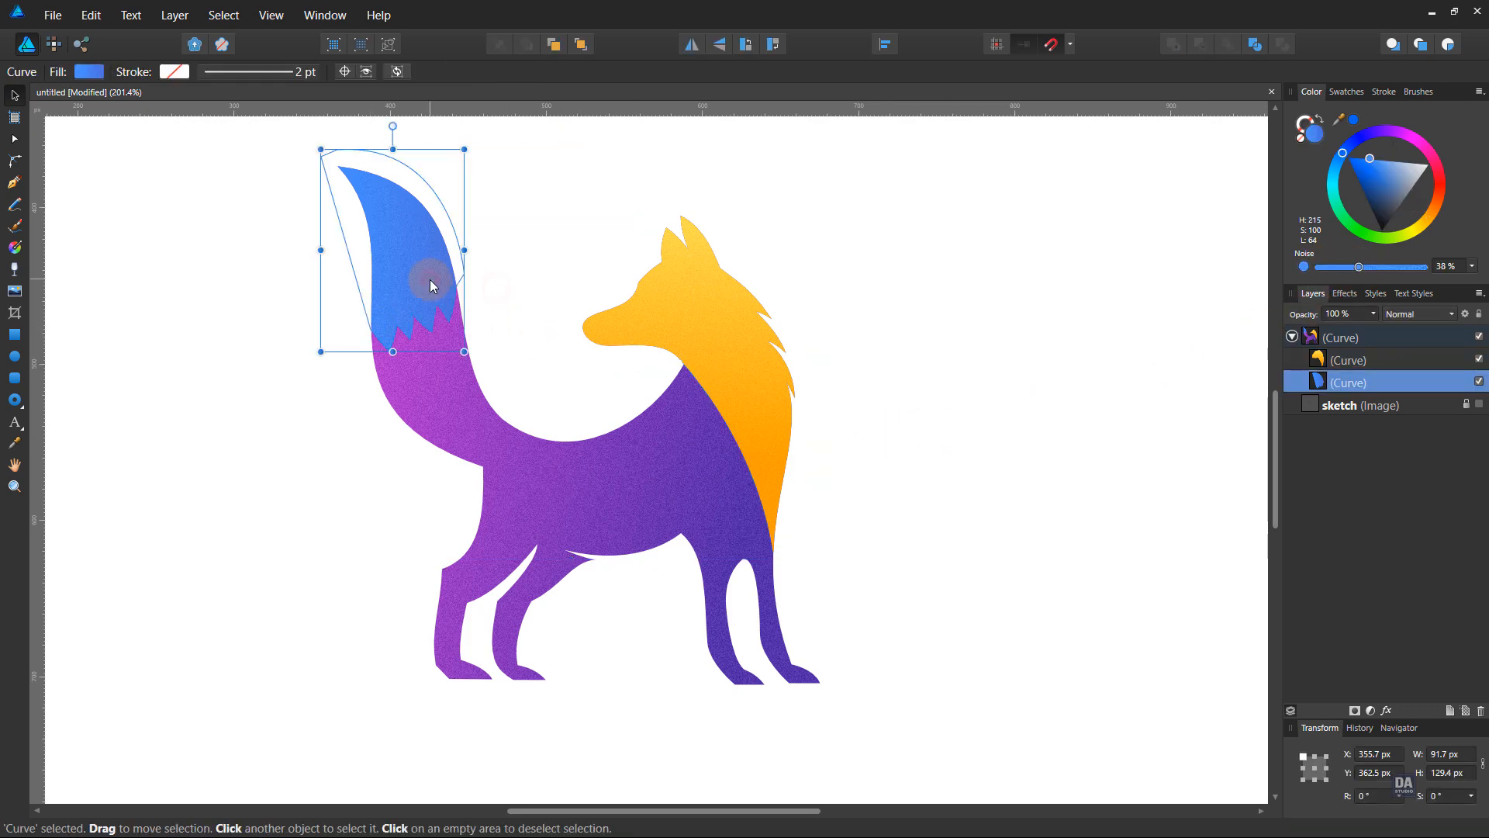
key("g")
mouse_move(408, 329)
left_mouse_down()
mouse_move(366, 174)
mouse_move(416, 335)
left_mouse_up()
left_click(15, 95)
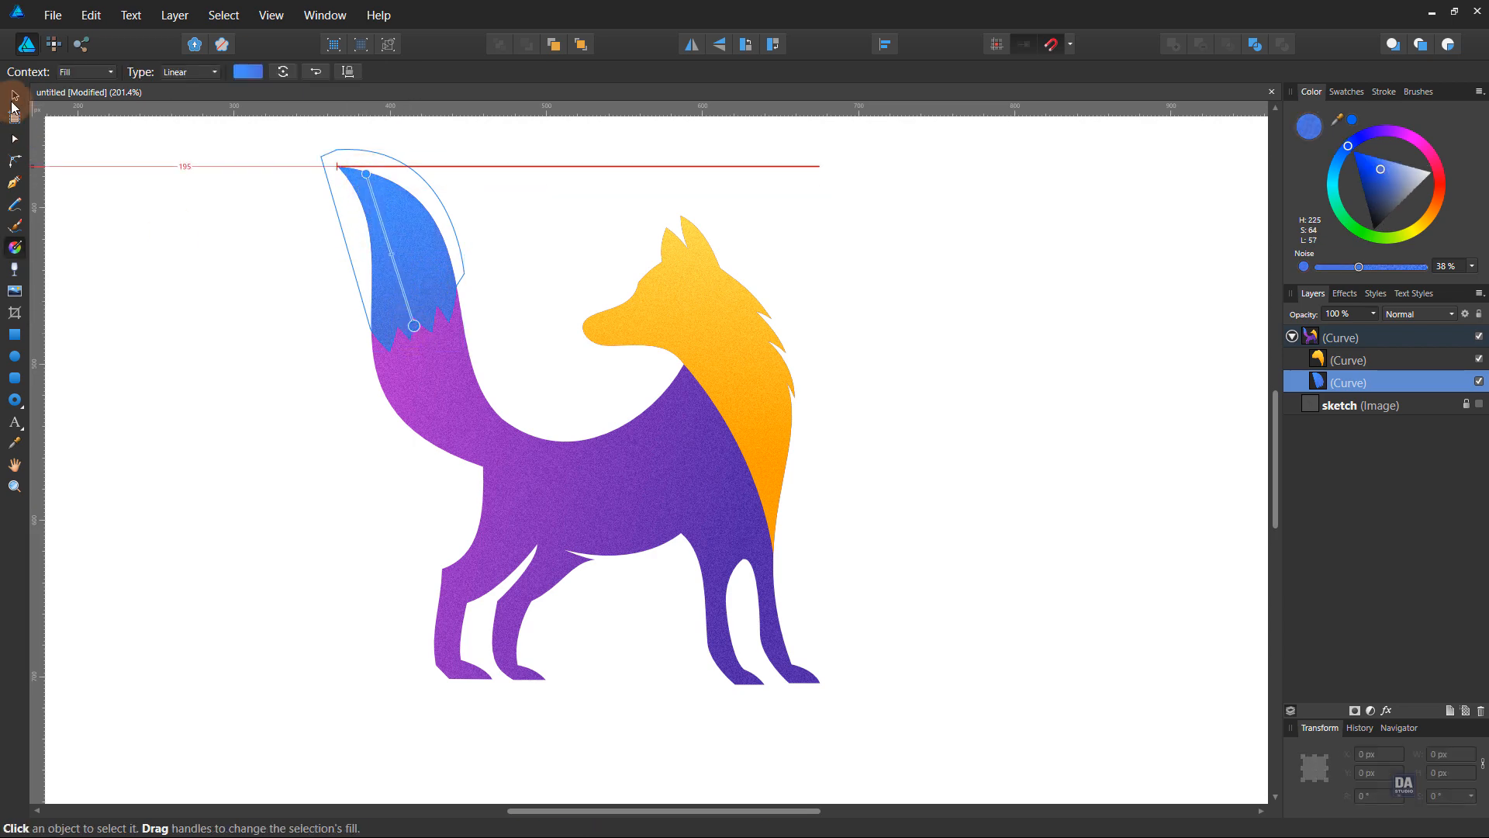
left_click(174, 301)
Duplicate the yellow head shape nested inside the fox body.
scroll(217, 393, "down", 4)
scroll(225, 409, "up", 4)
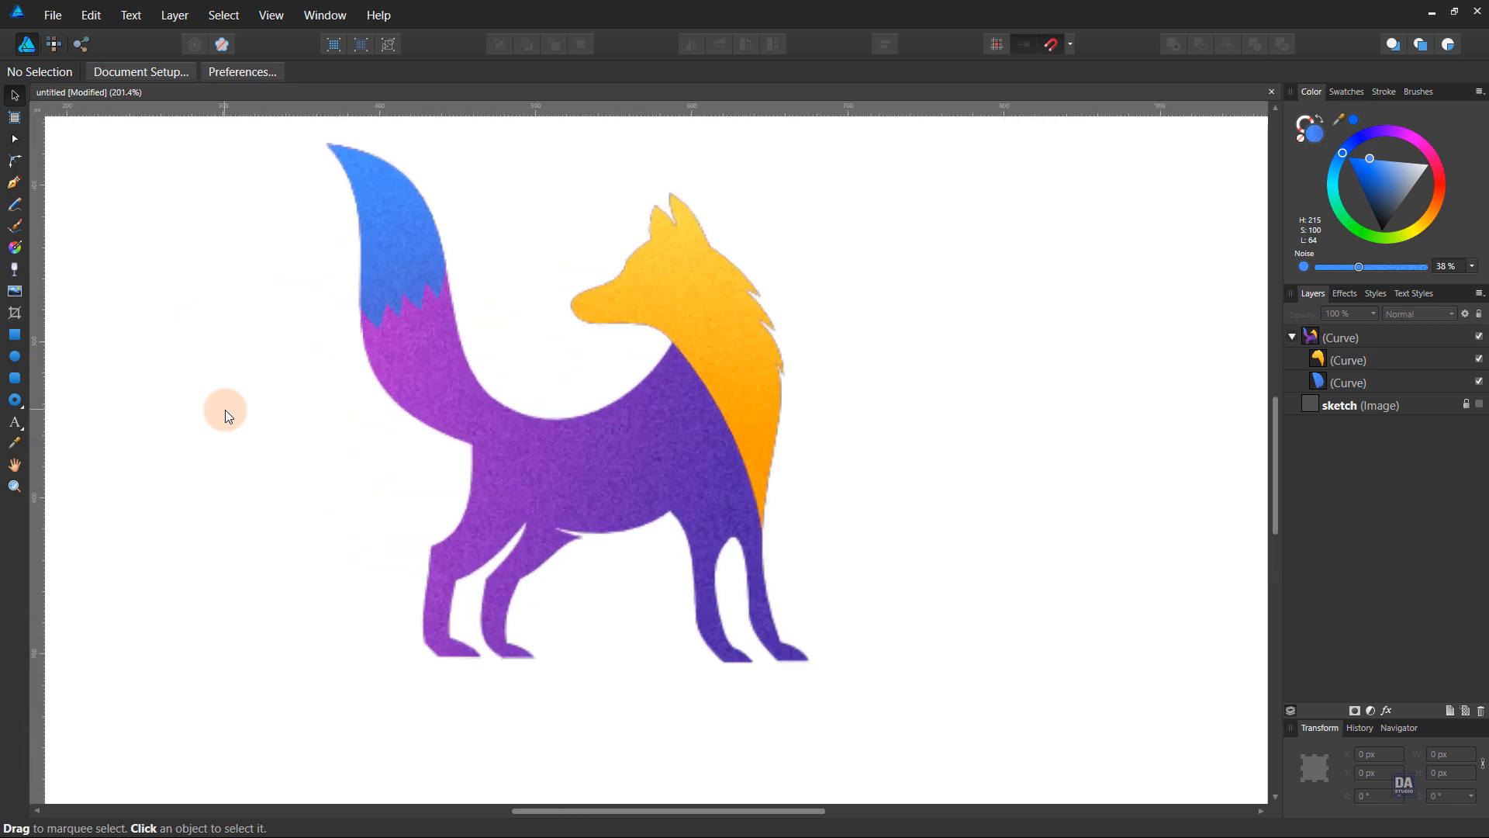
left_click_drag(630, 294, 666, 361)
left_click_drag(618, 459, 668, 446)
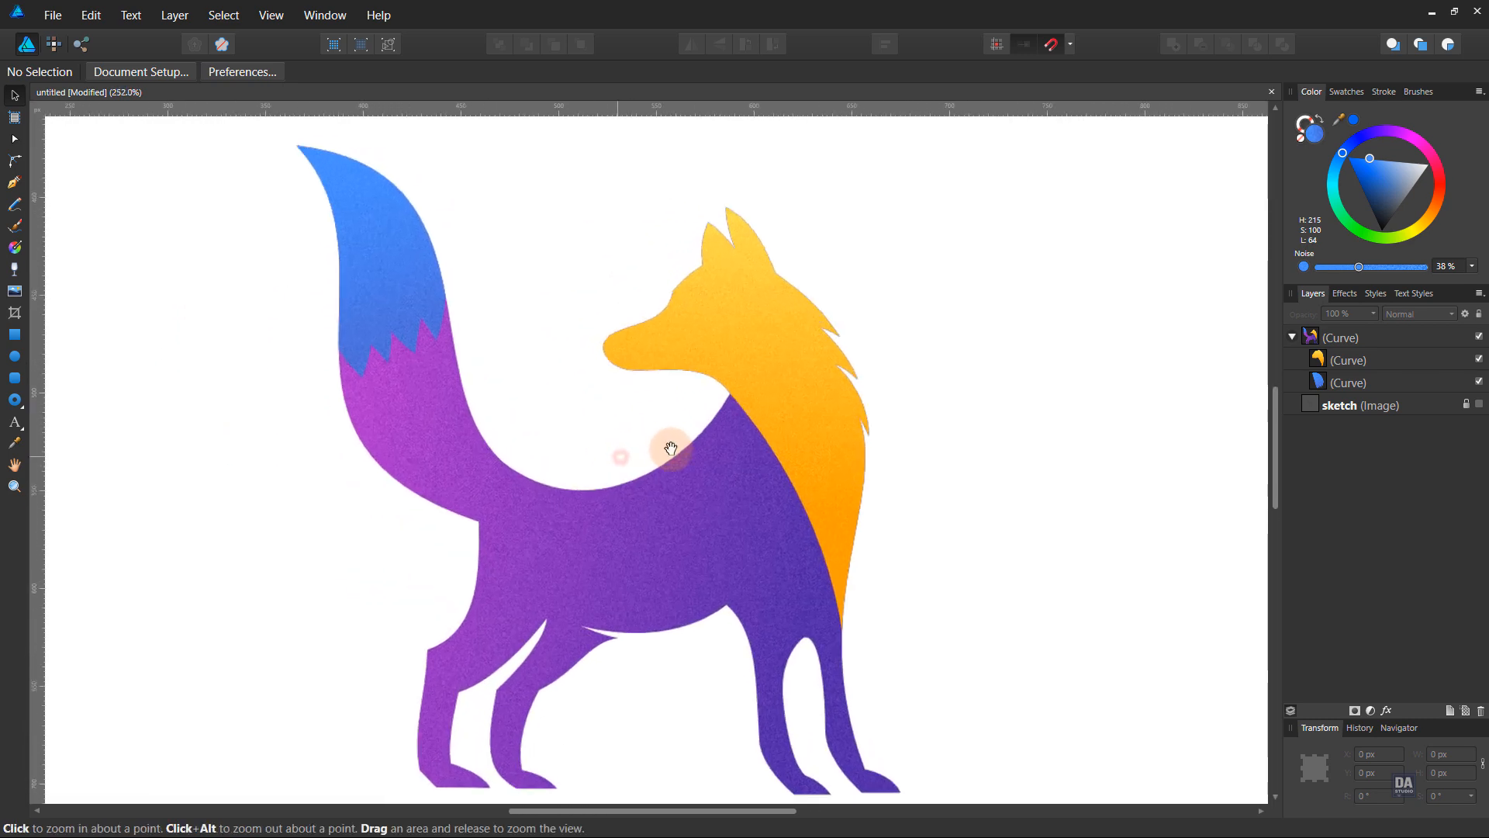
left_click_drag(699, 509, 705, 490)
left_click(1370, 360)
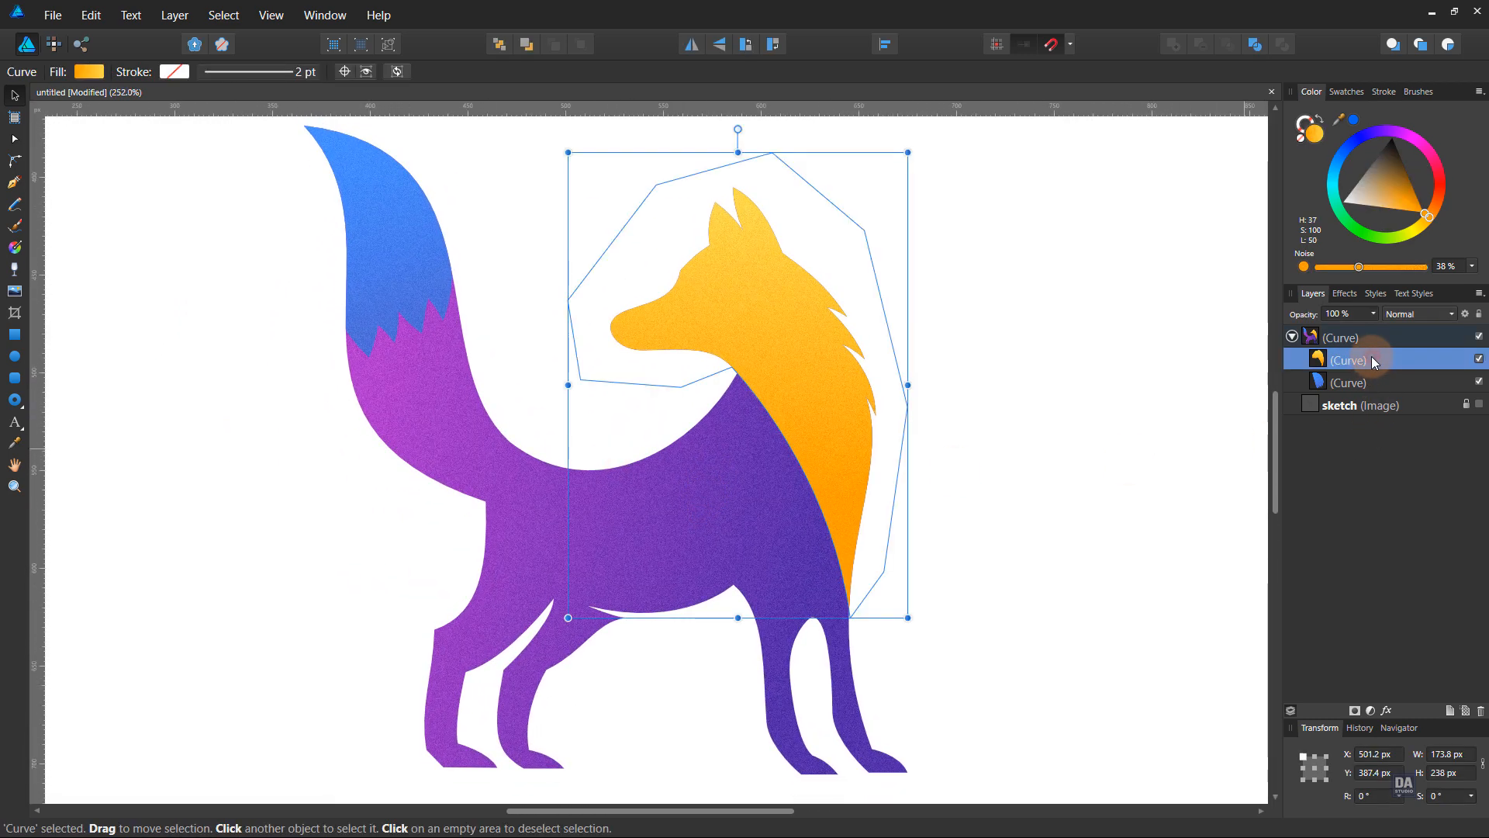
right_click(1371, 358)
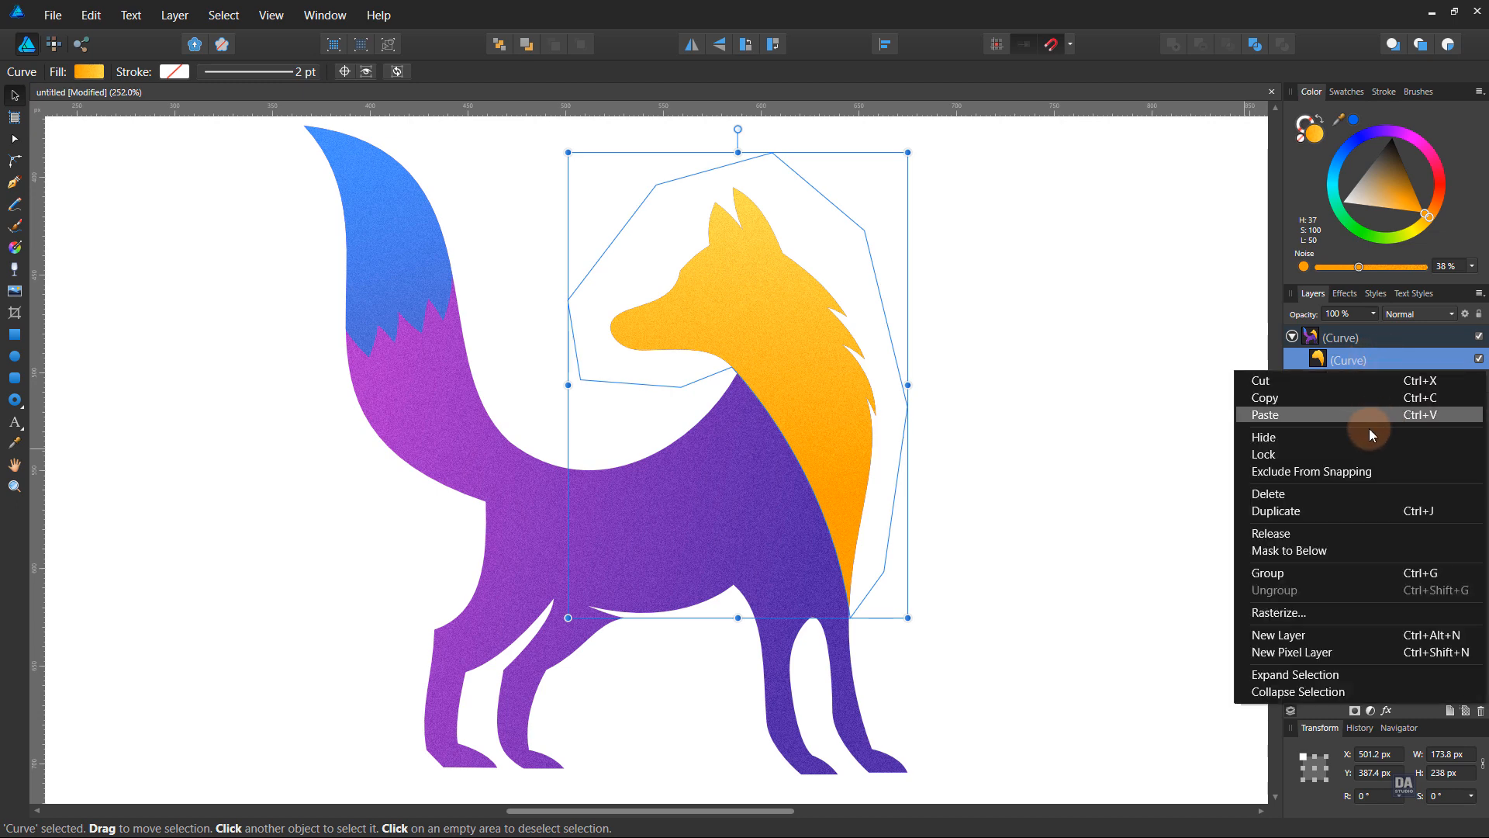
left_click(1357, 510)
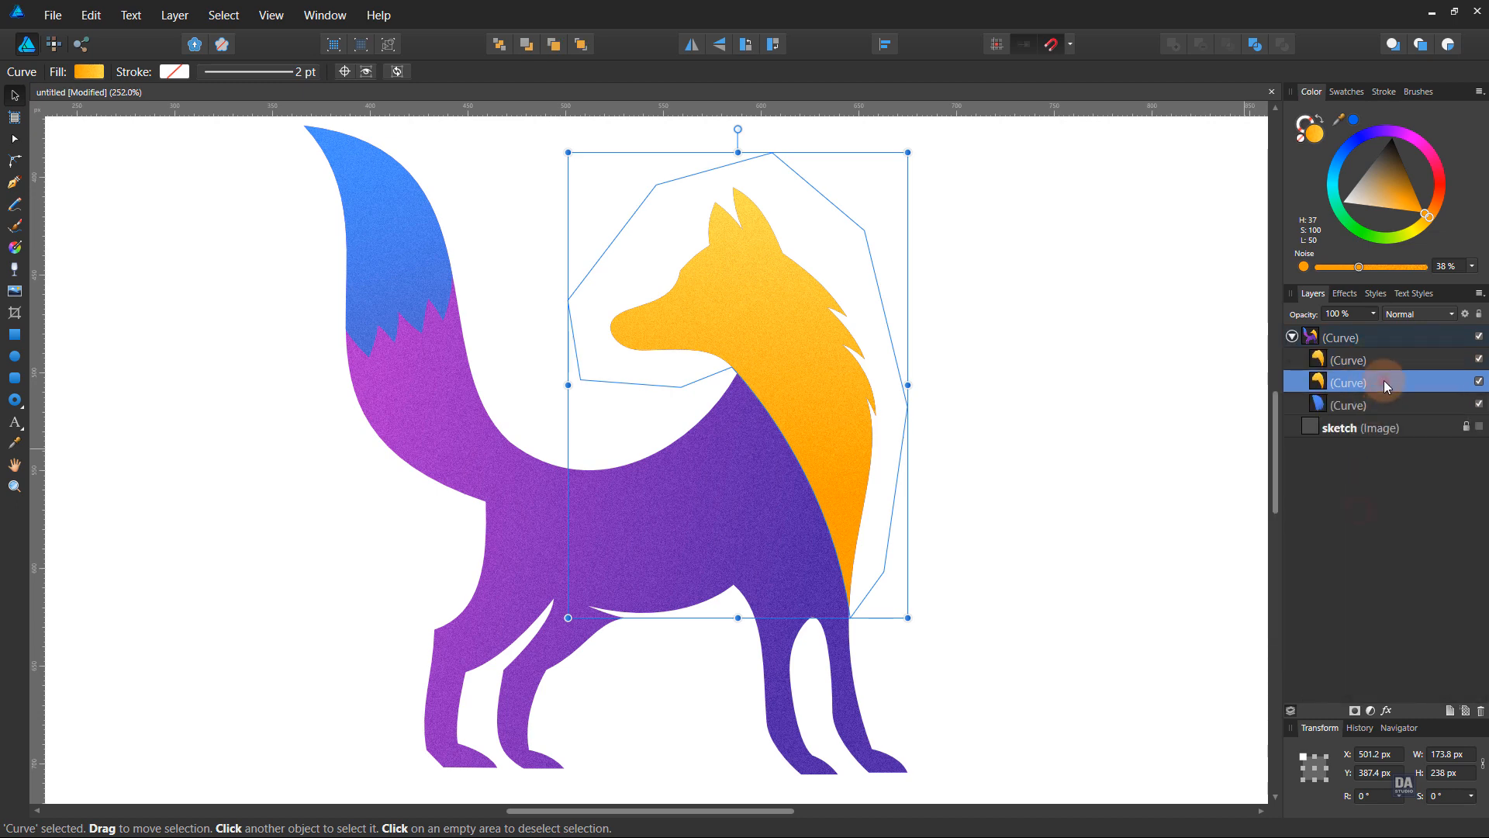
Reshape the lower head copy by moving its bottom nodes down toward the front legs, so it extends beyond the head's chest edge.
left_click_drag(902, 566, 836, 645)
key("a")
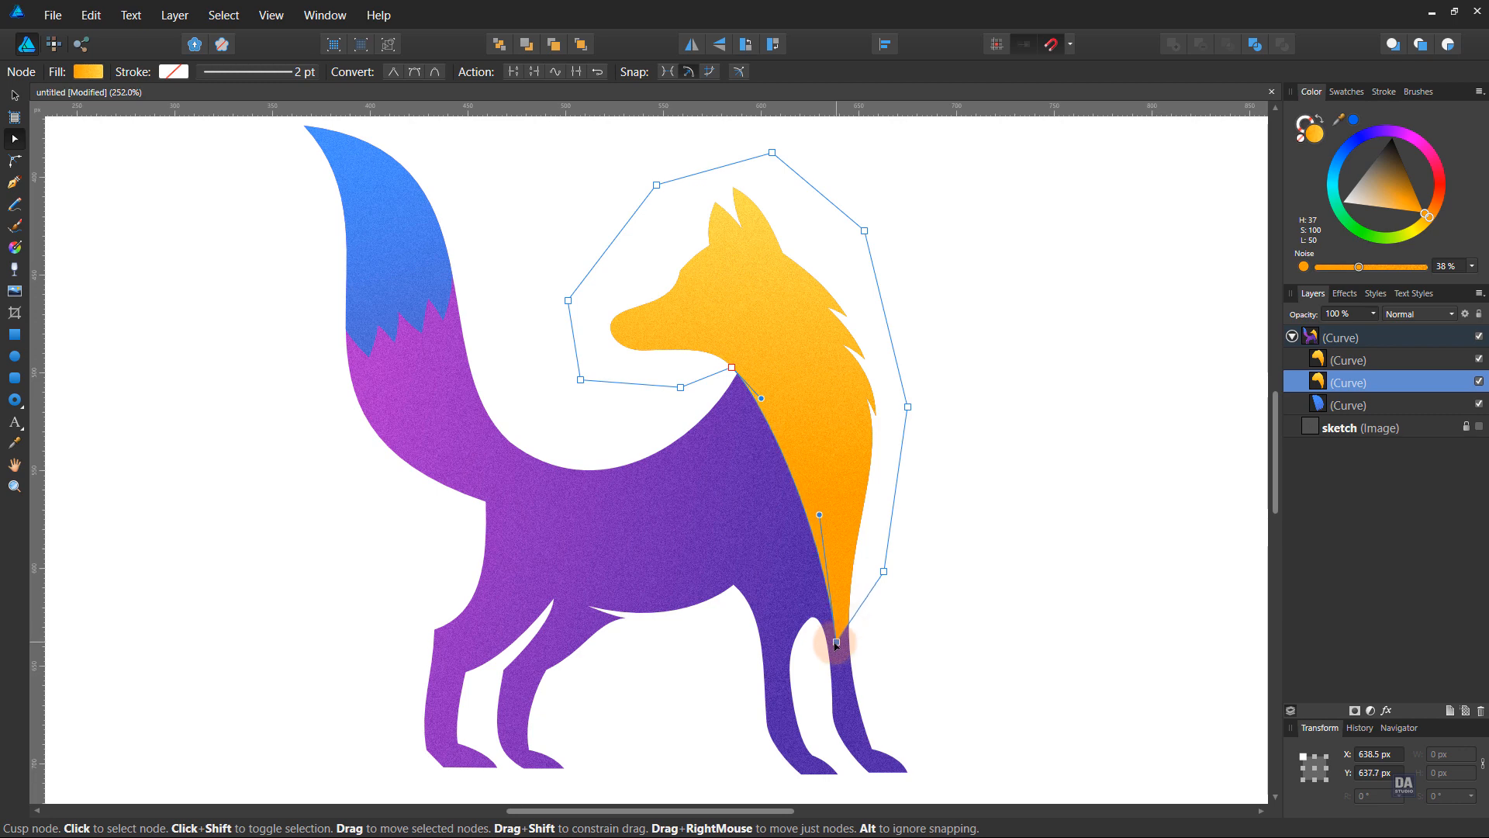
left_click_drag(884, 571, 830, 653)
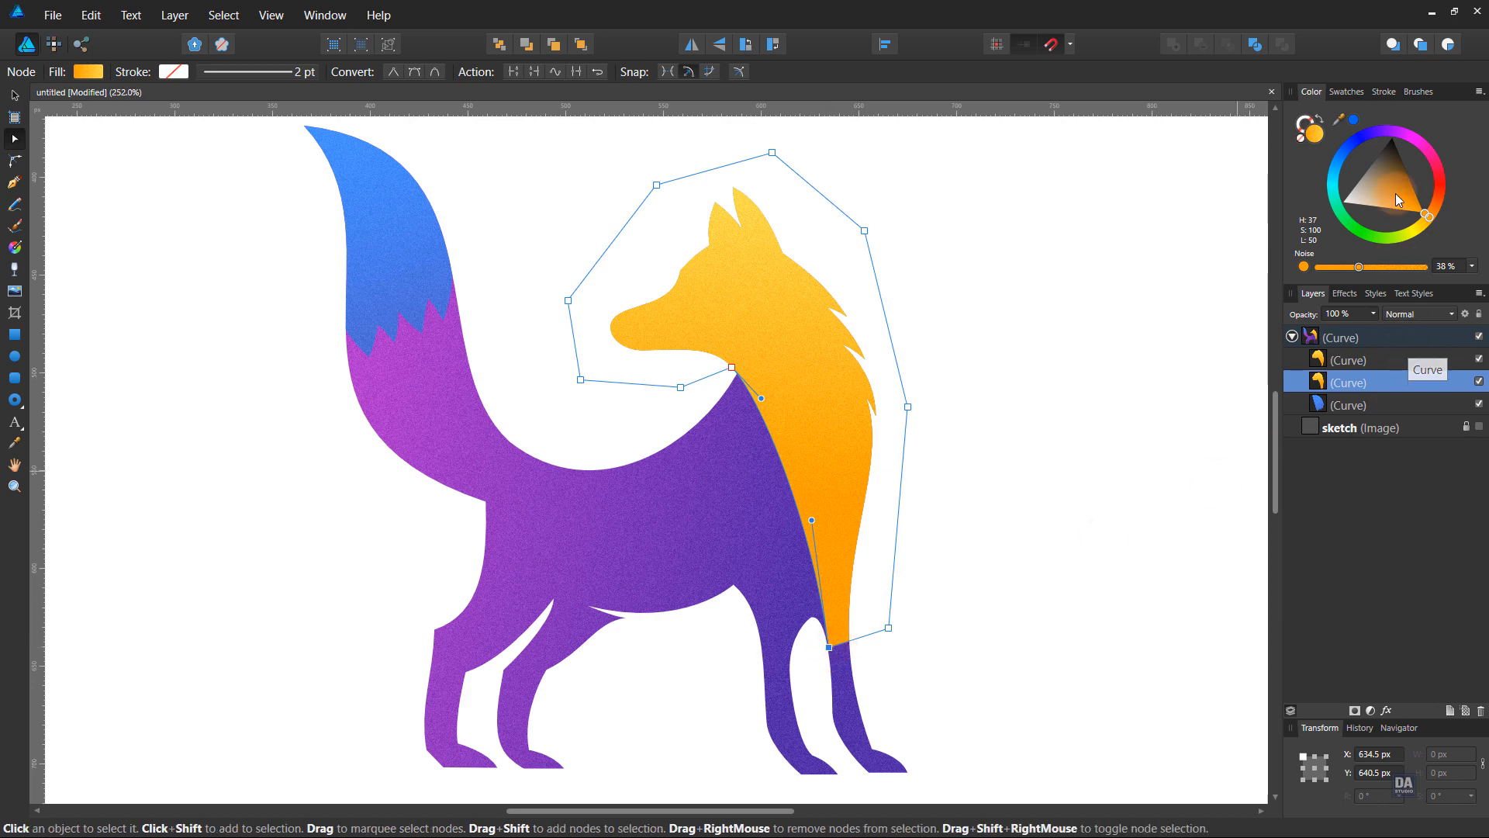
Fill the reshaped head copy with the "Black to transparent" gradient, running linearly from the neck down to the chest point.
left_click(1346, 92)
left_click(1345, 178)
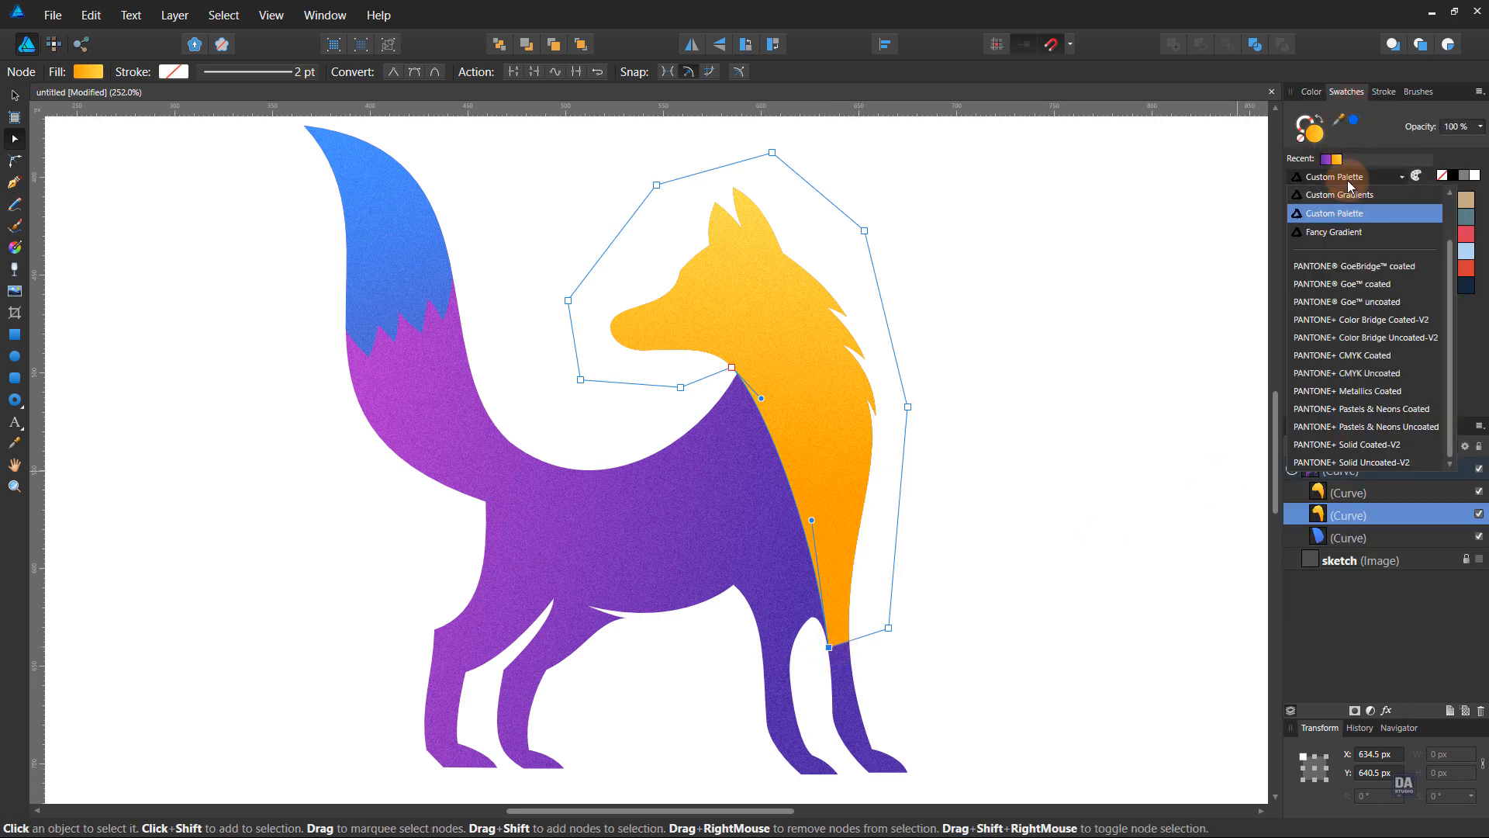
scroll(1354, 219, "up", 3)
left_click(1336, 214)
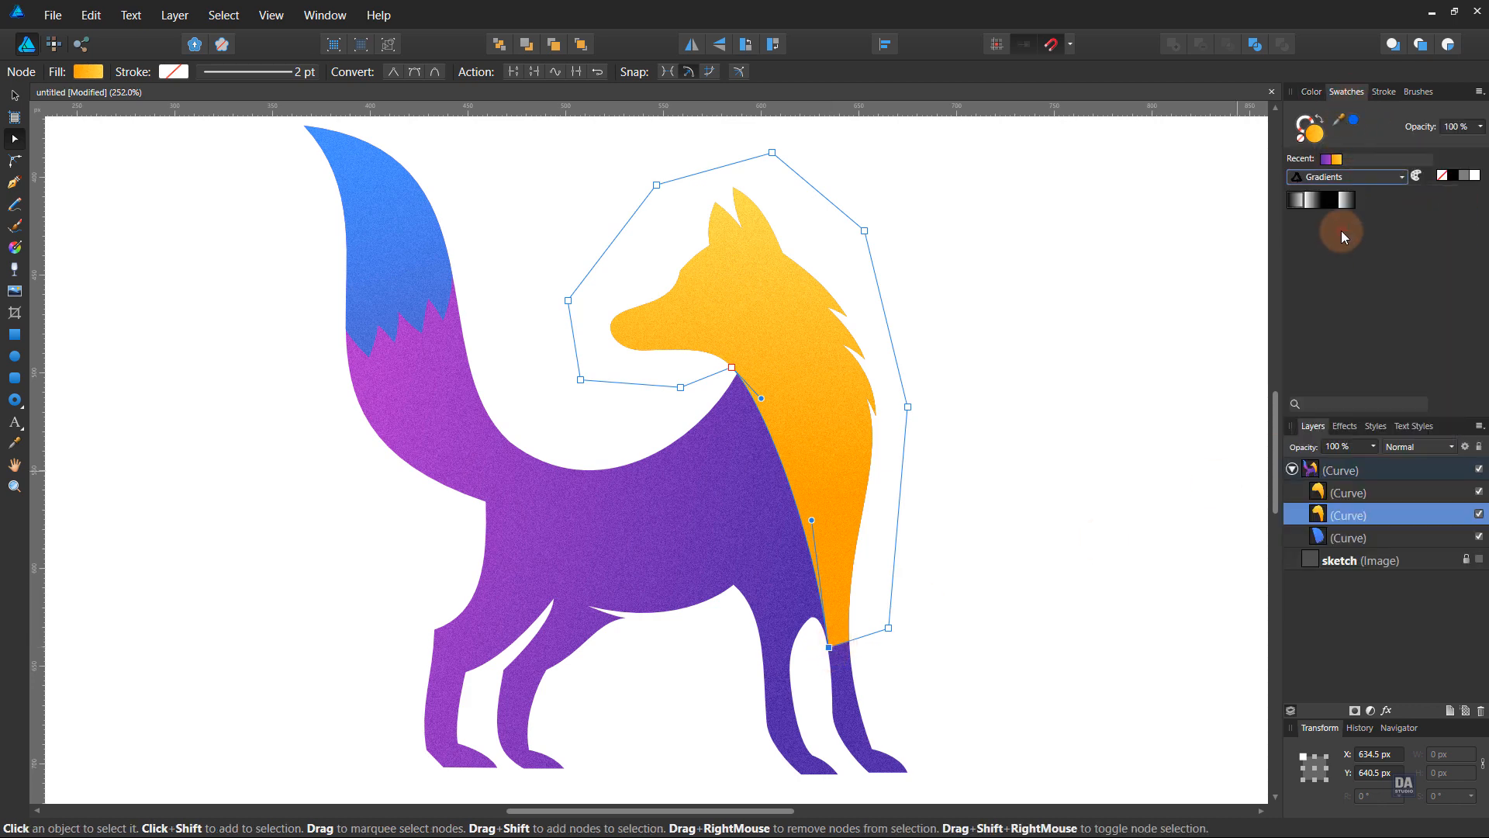
left_click(1334, 207)
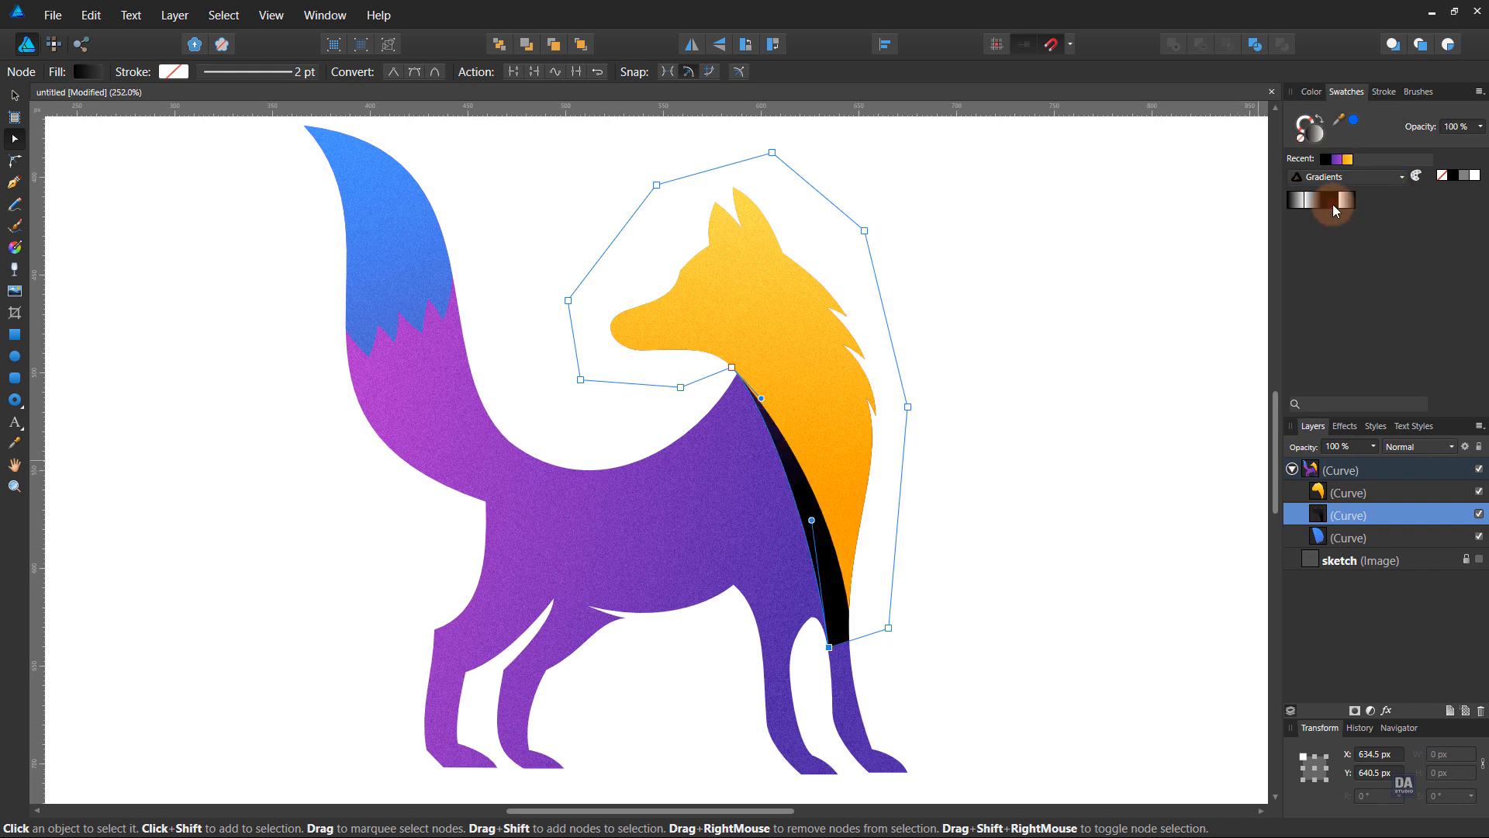
key("g")
left_click_drag(779, 345, 855, 576)
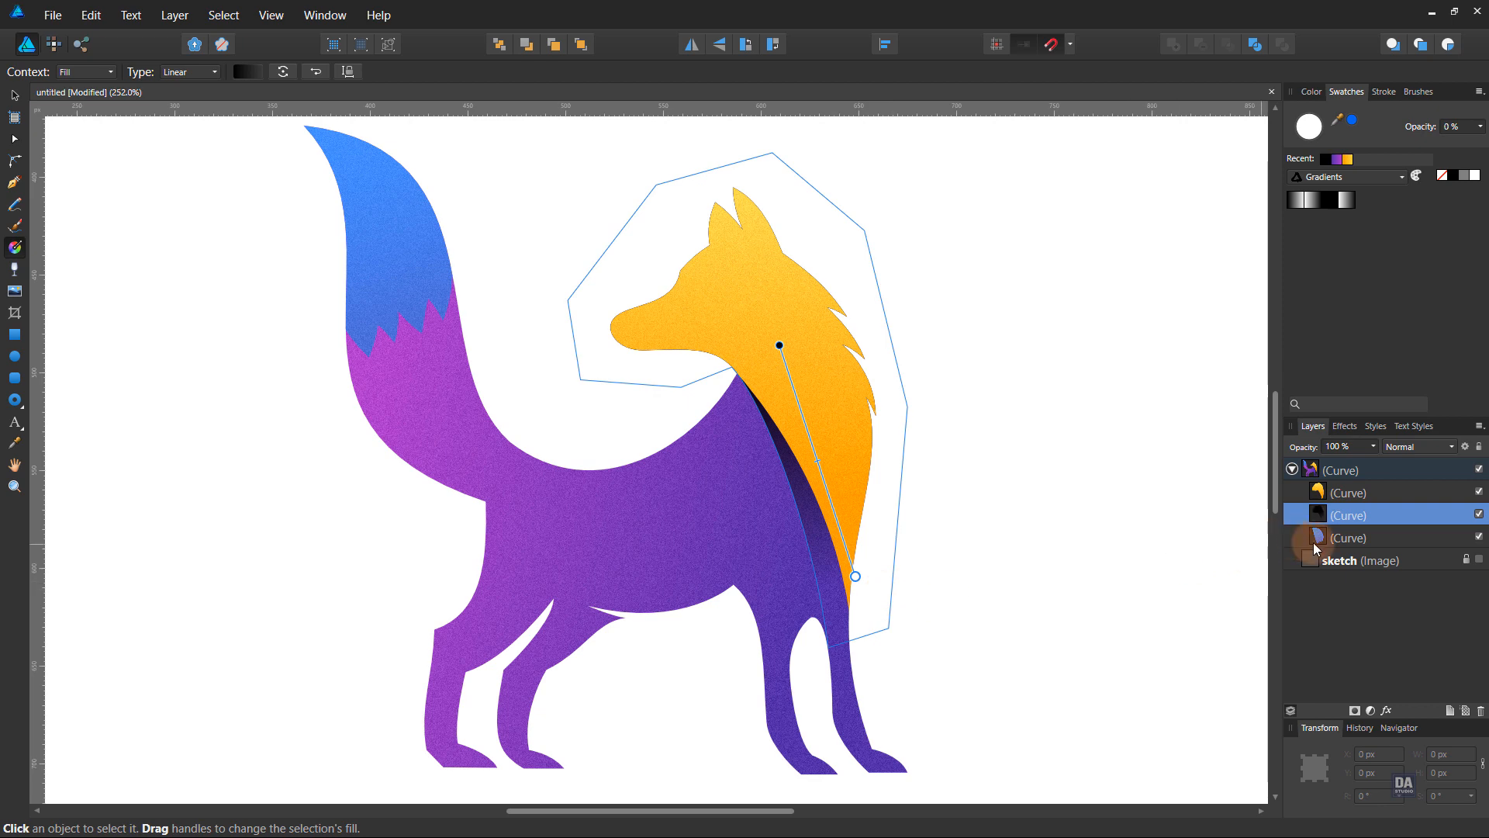
Apply a 5.1 px Gaussian blur to the head's shadow shape and lower its opacity to 75%.
left_click(1386, 711)
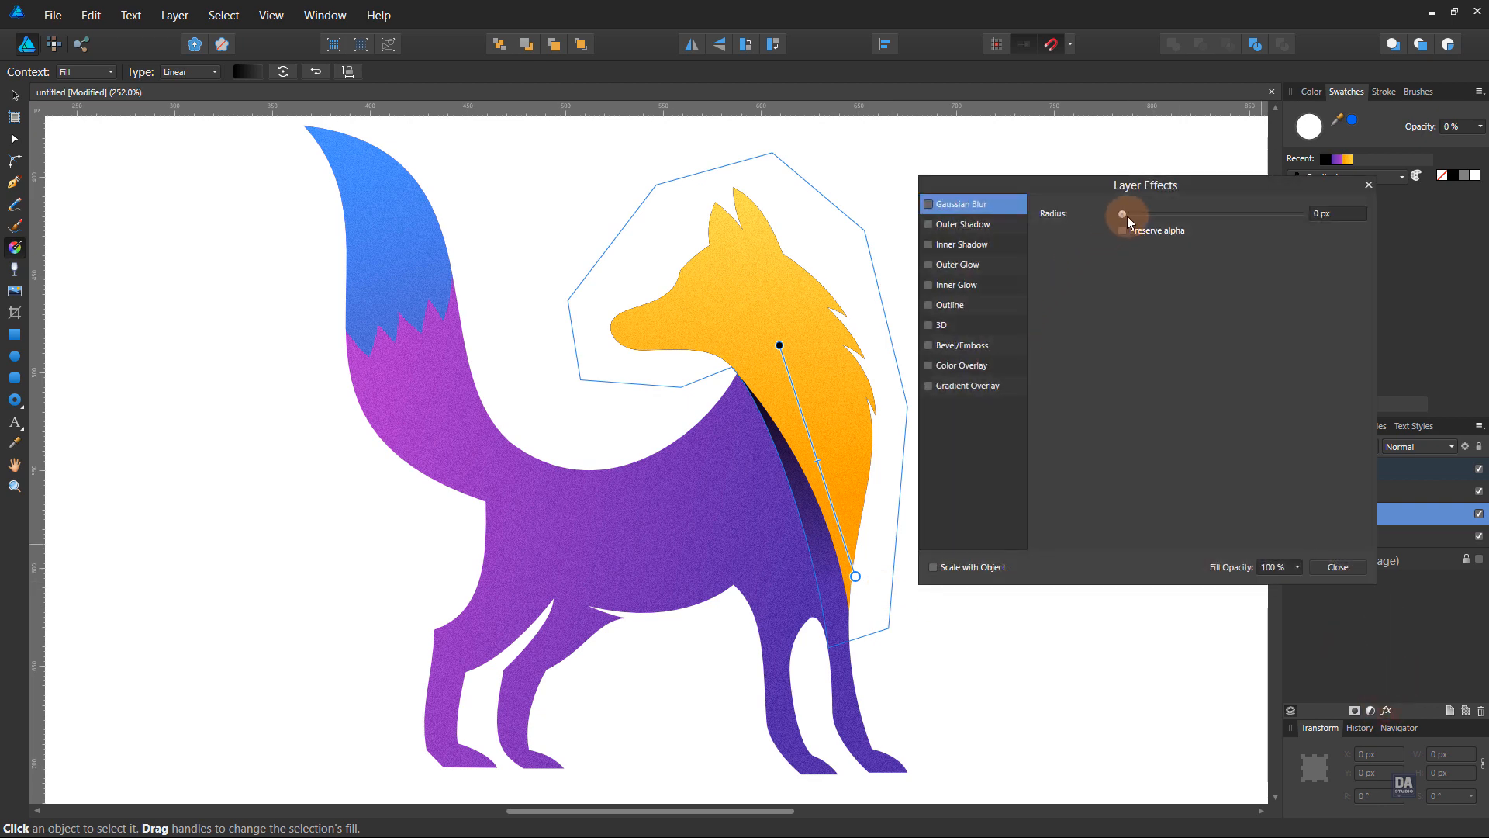
left_click_drag(1127, 218, 1179, 207)
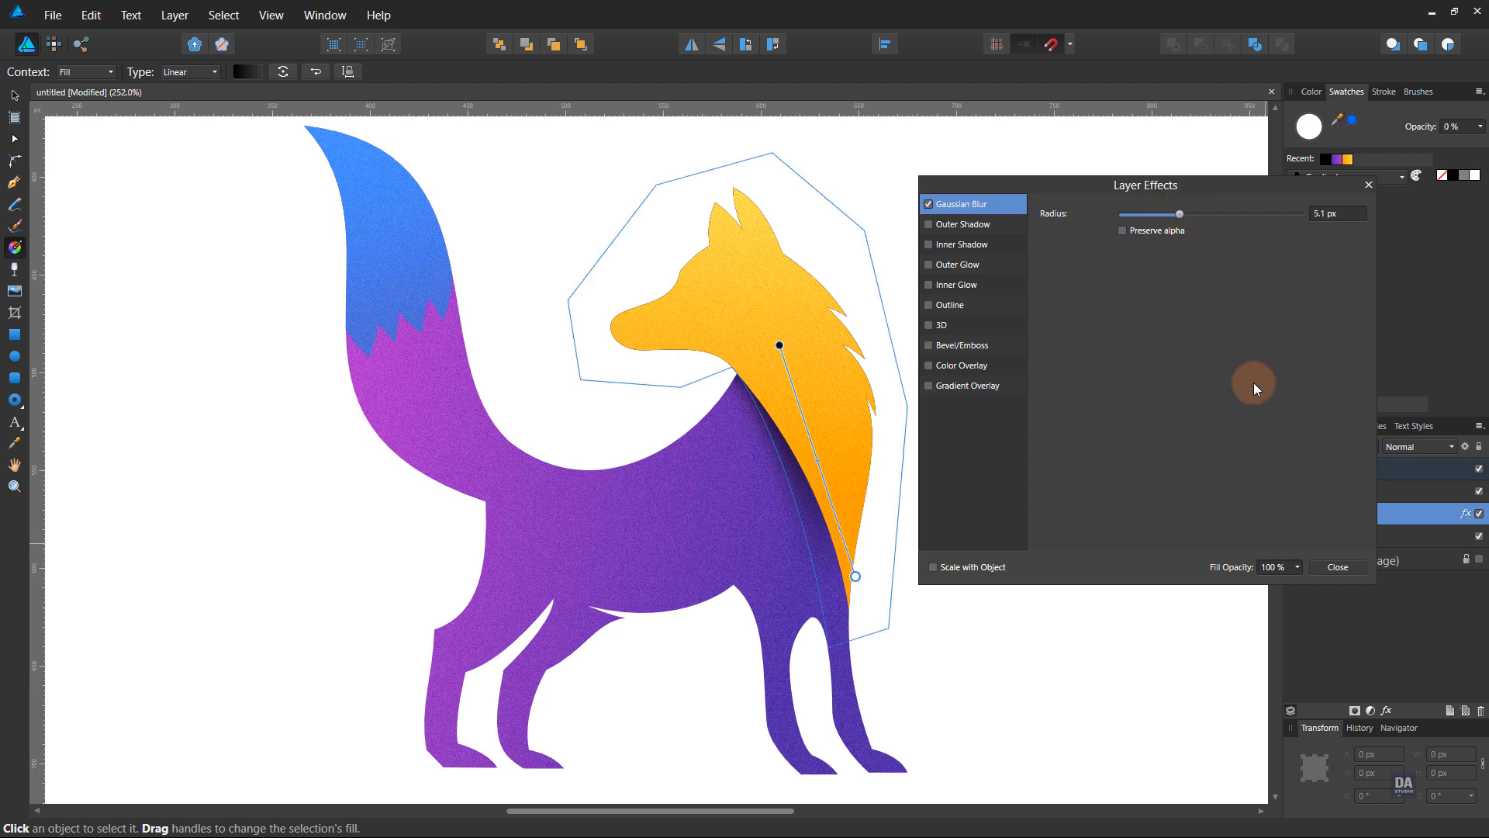
left_click(1336, 568)
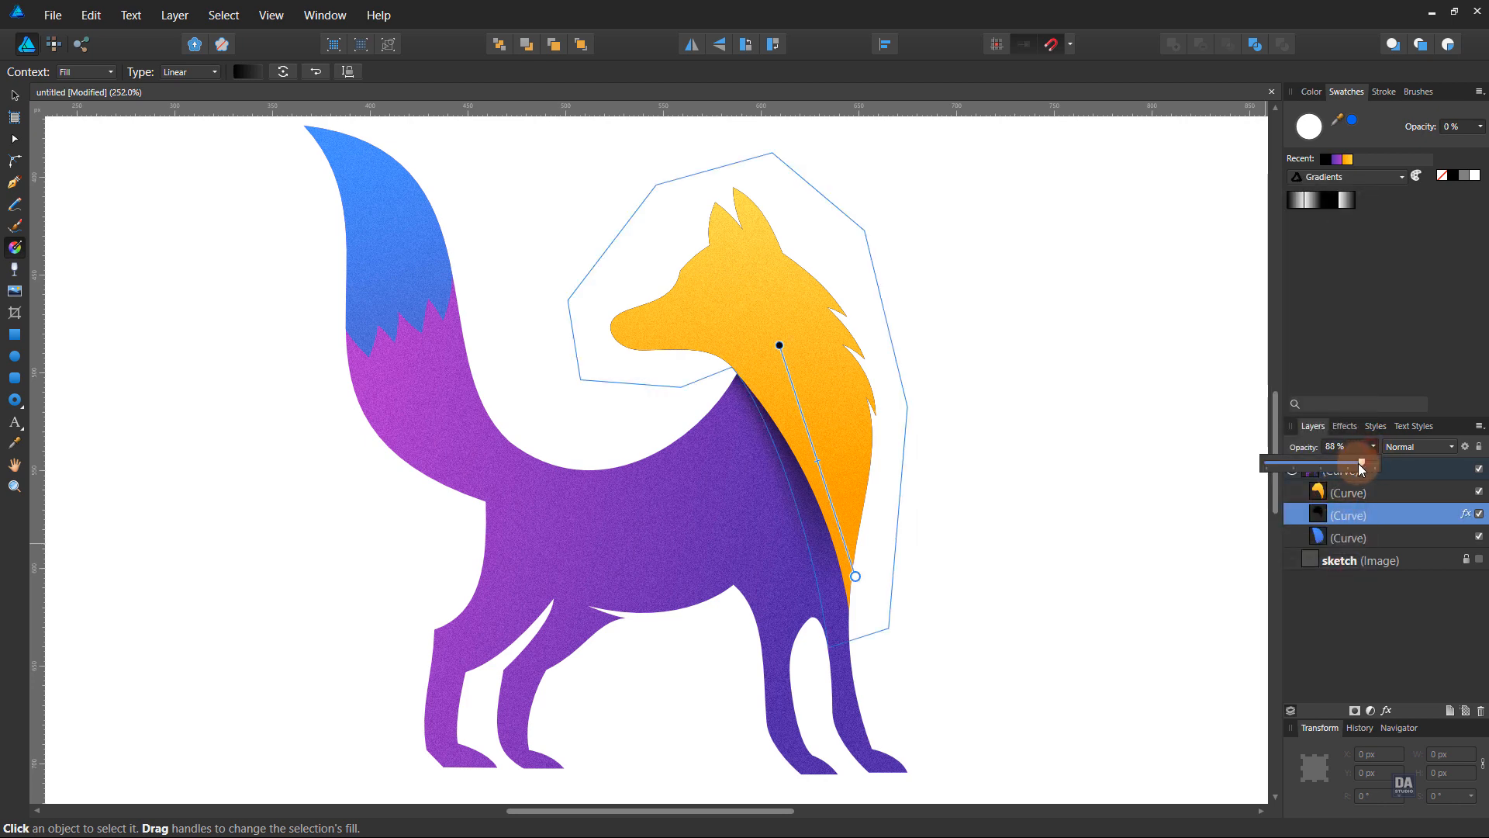
left_click(1130, 497)
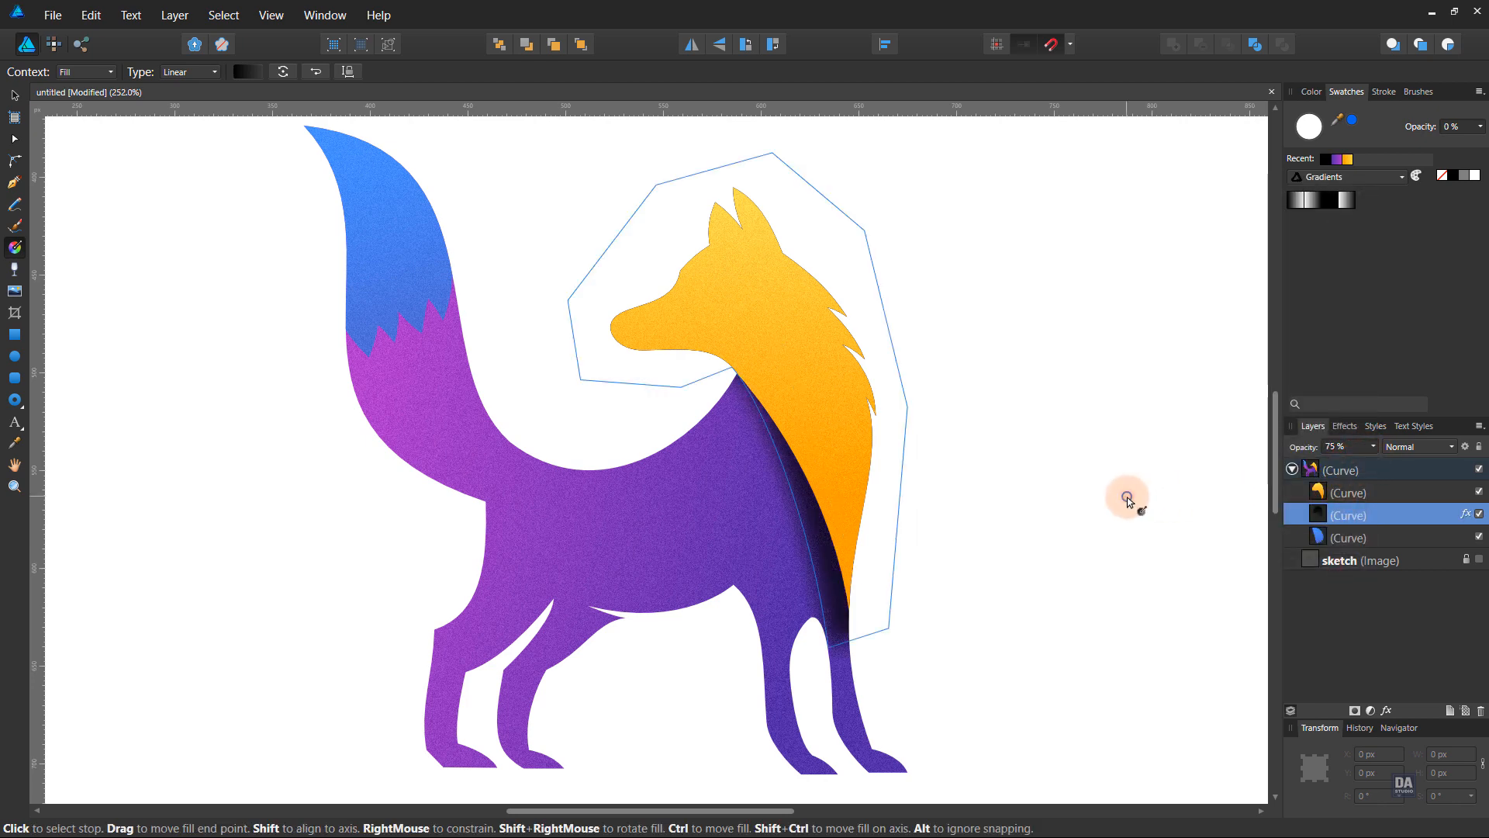
key("ctrl+z")
left_click(1127, 497)
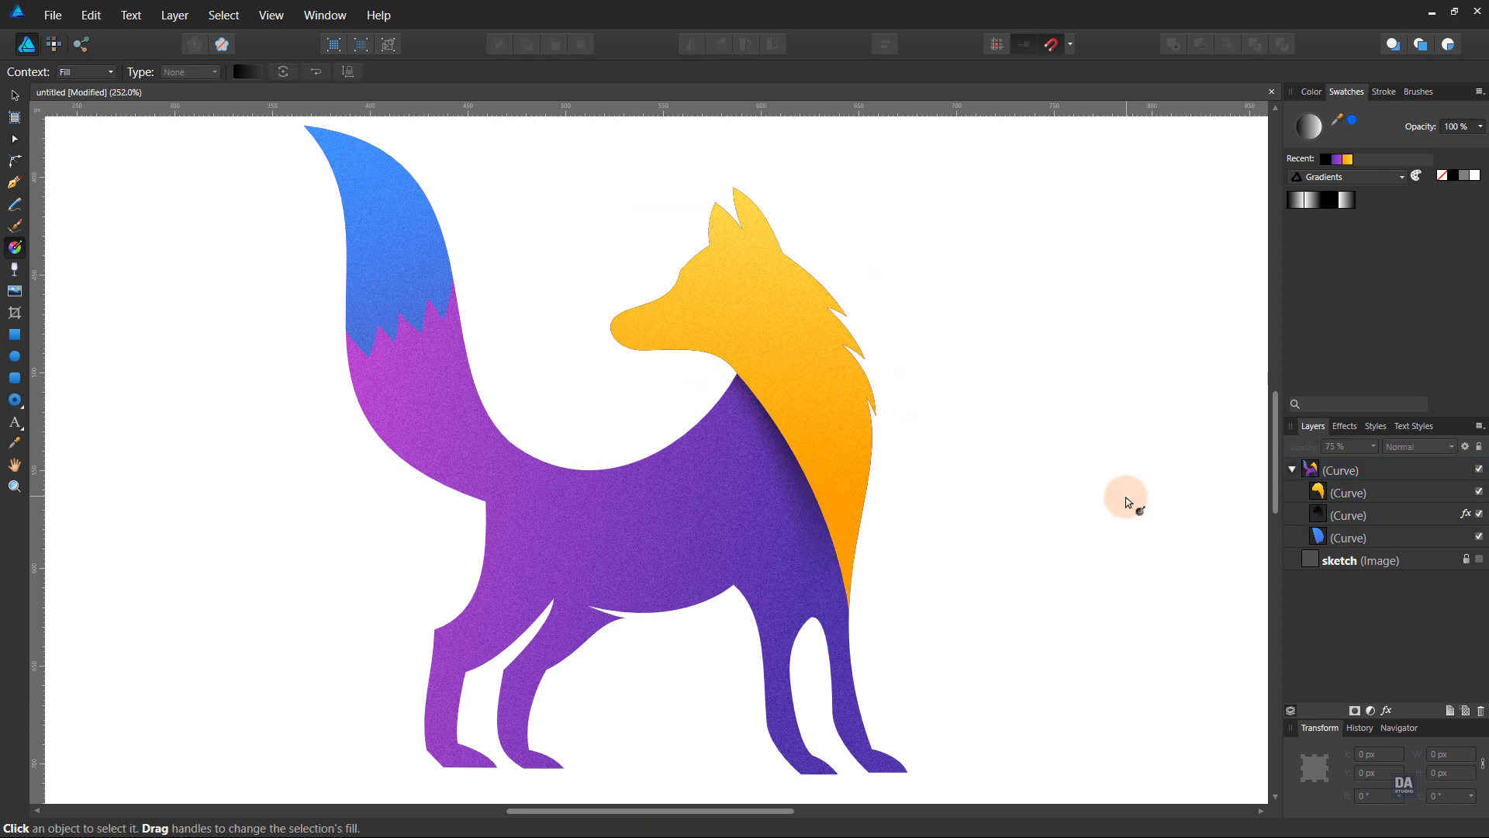
Duplicate the blue tail tip shape nested inside the fox body.
left_click(1368, 530)
right_click(1368, 530)
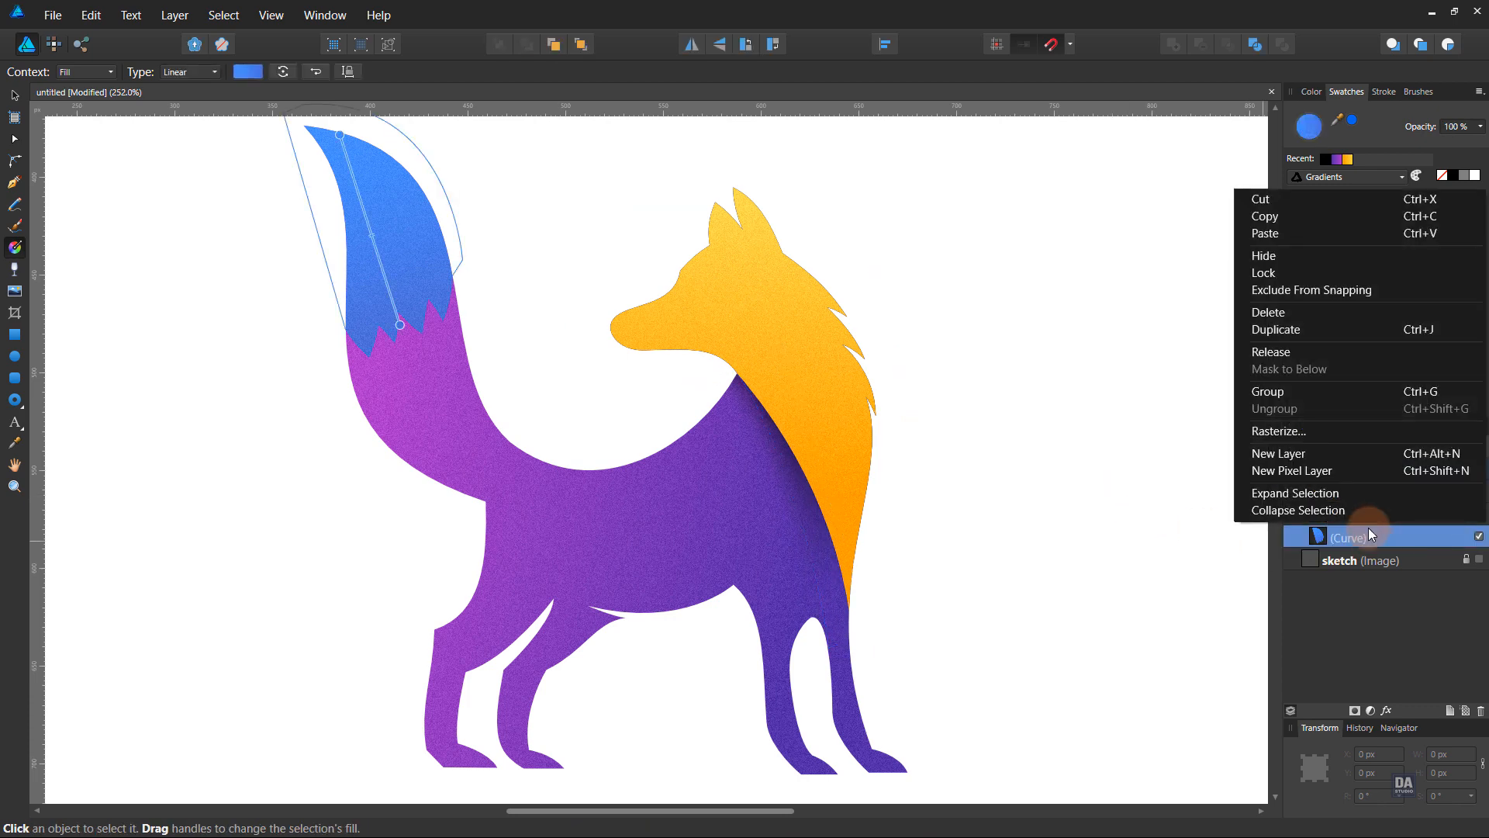
left_click(1356, 331)
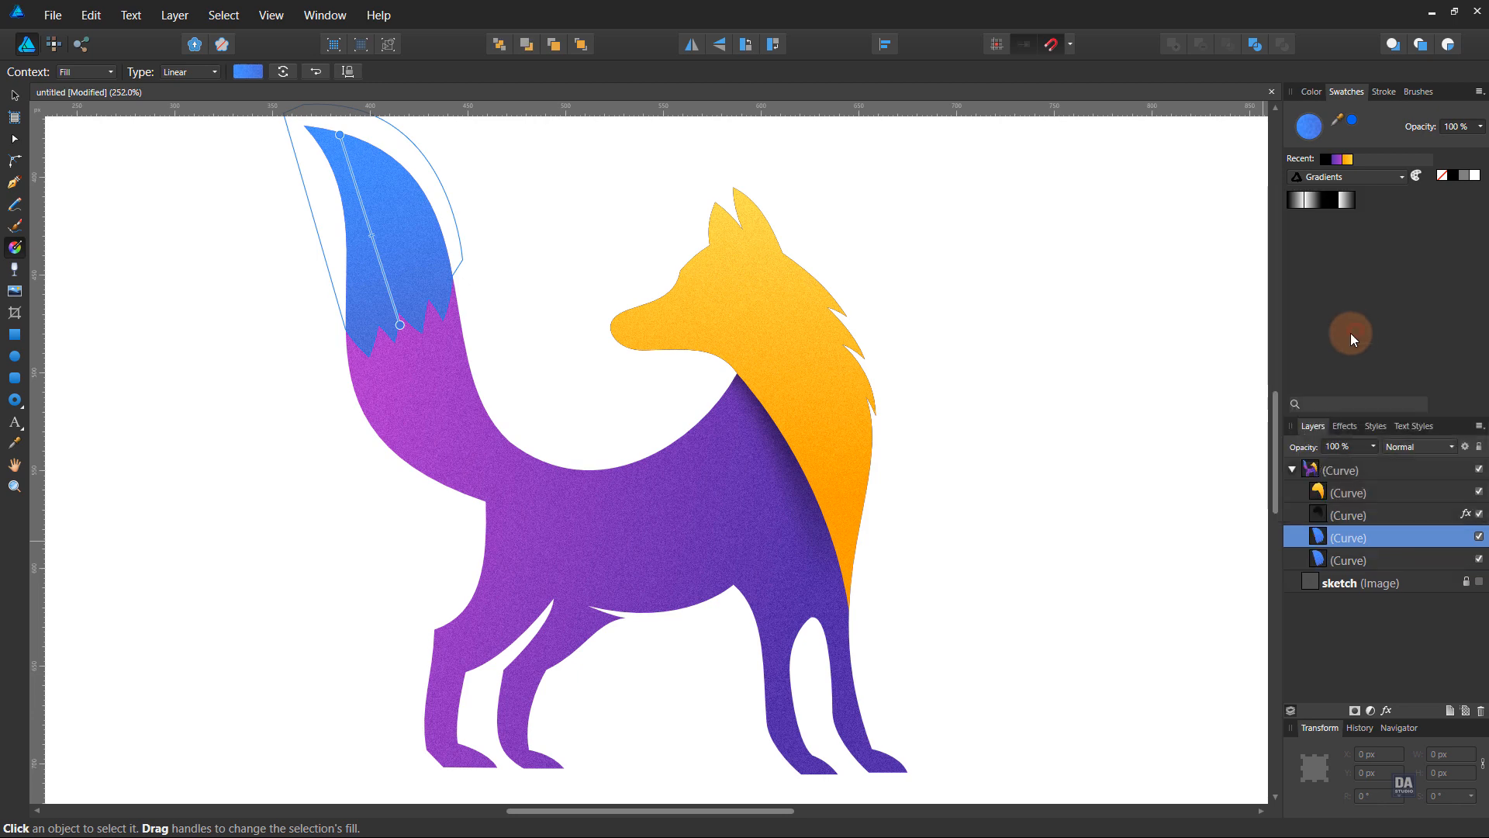
key("v")
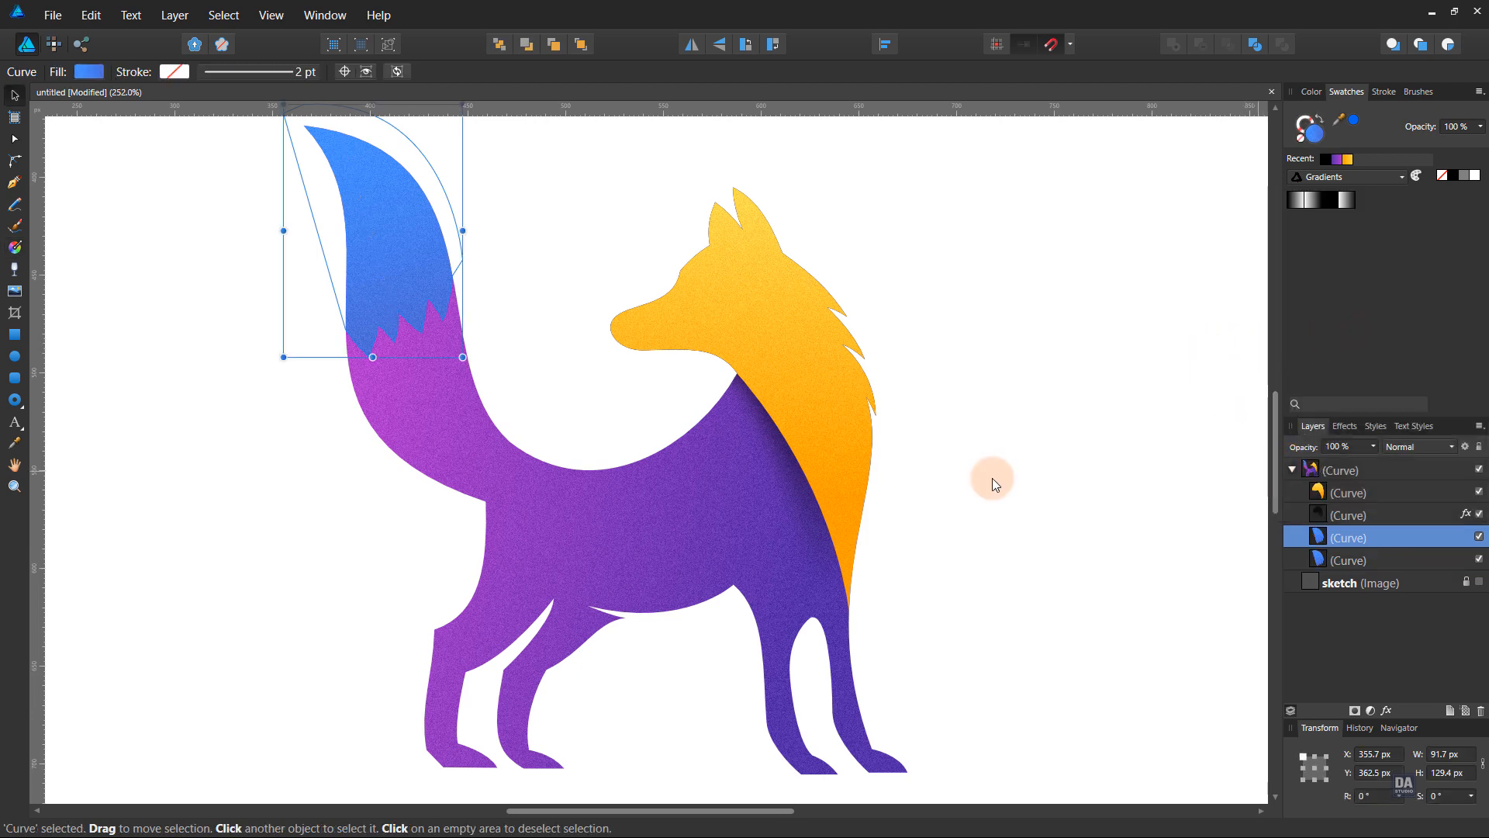
Shift the lower tail tip copy down past the original's jagged edge and enlarge it to about 99.9 × 141 px.
left_click(1371, 560)
left_click(434, 405)
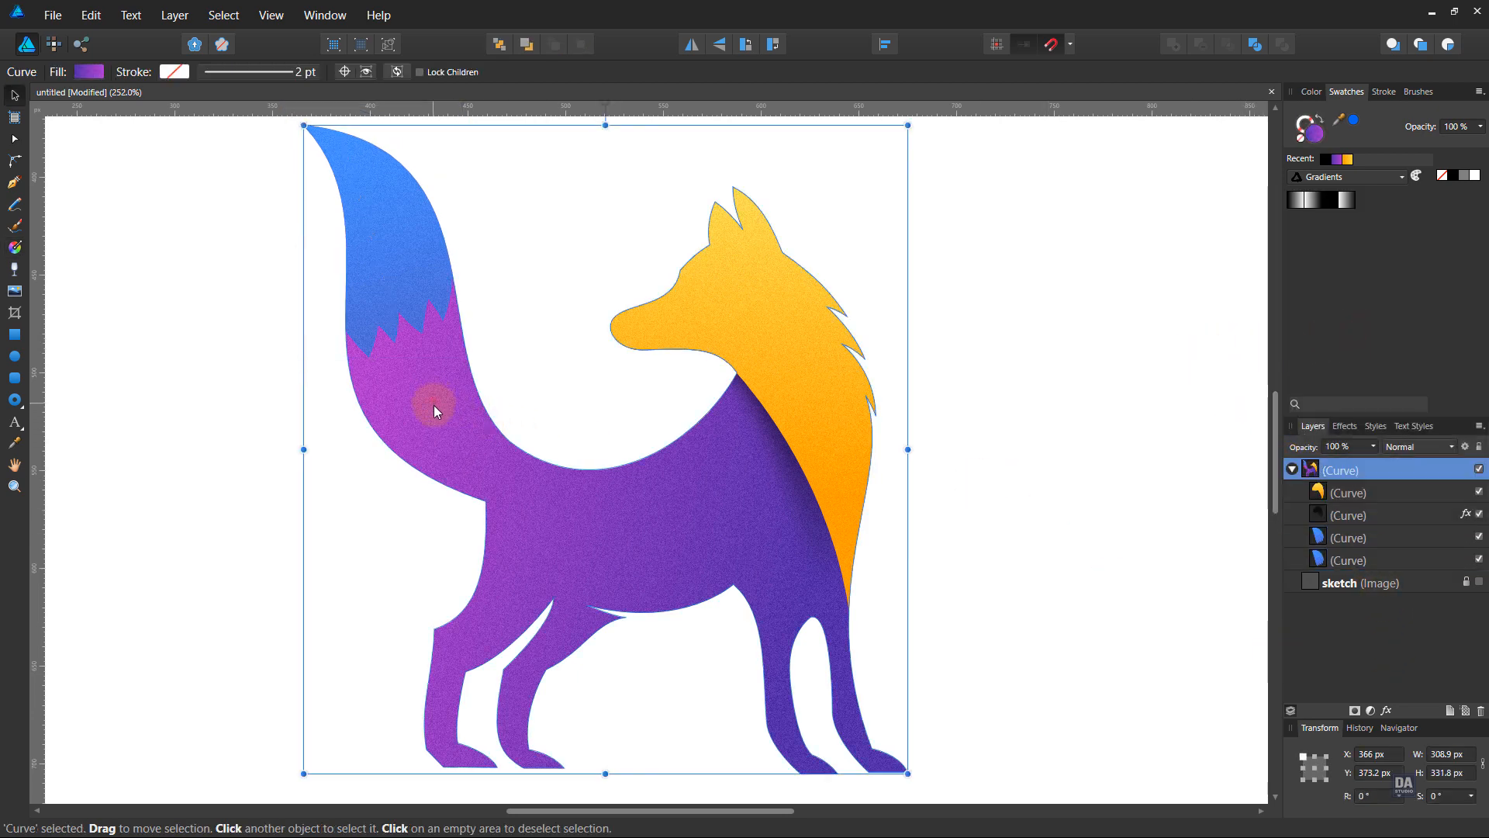
left_click(1398, 569)
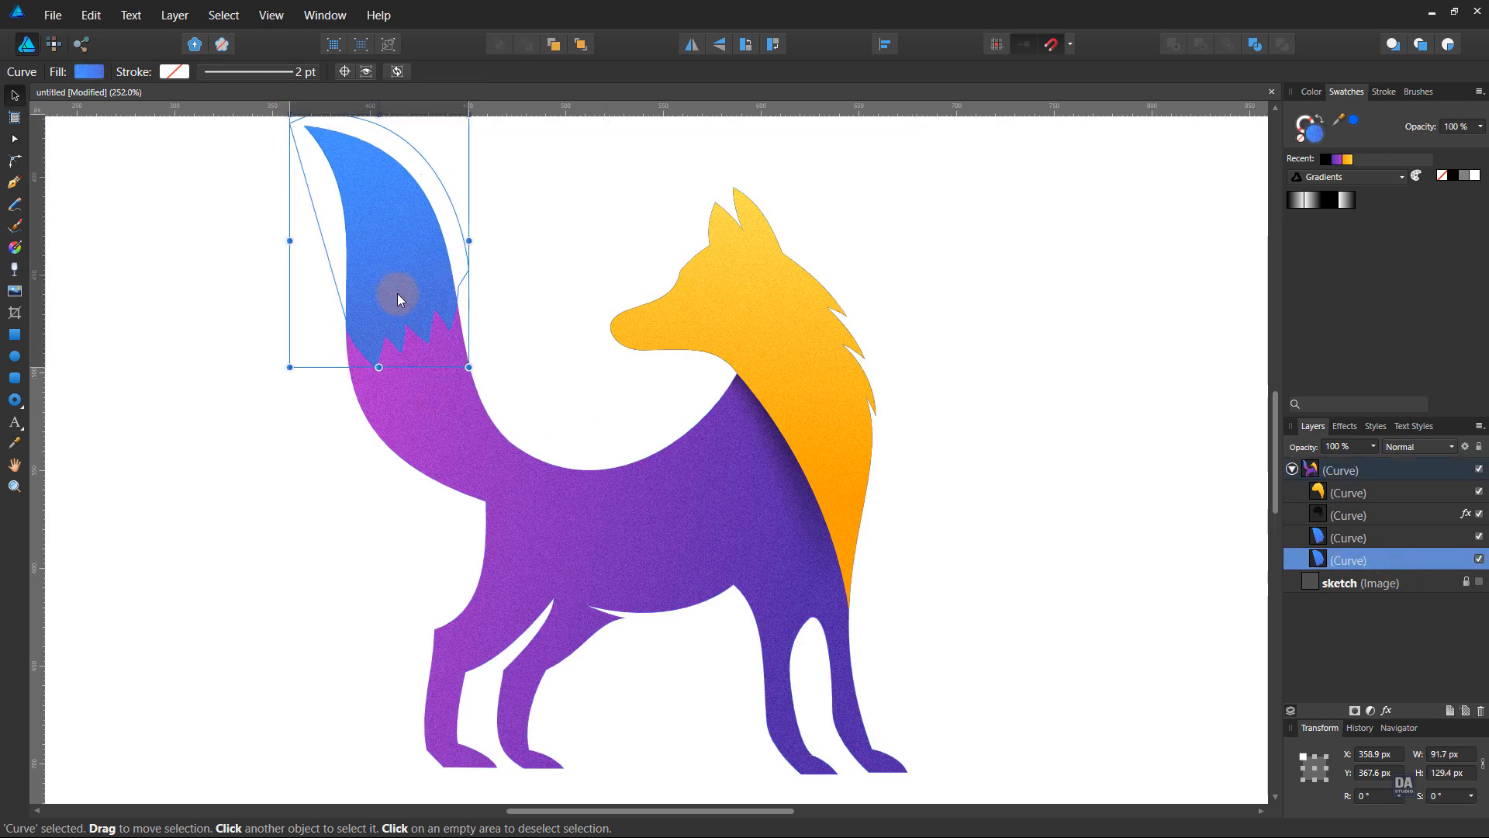
left_click_drag(470, 367, 481, 374)
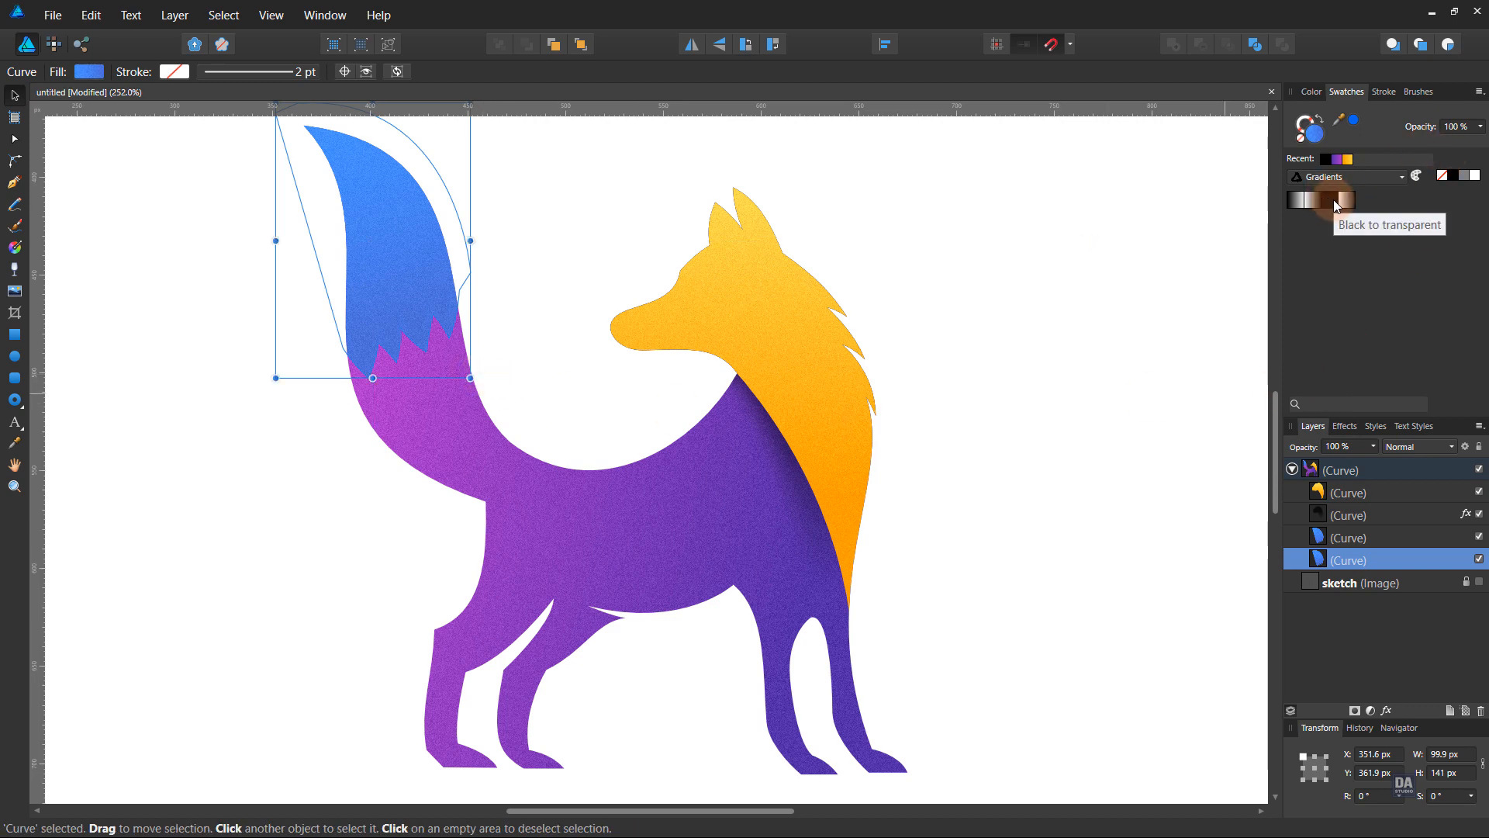
Fill the lower tail tip copy with the "Black to transparent" gradient, running linearly from the upper tail tip down into the purple tail.
left_click(1333, 200)
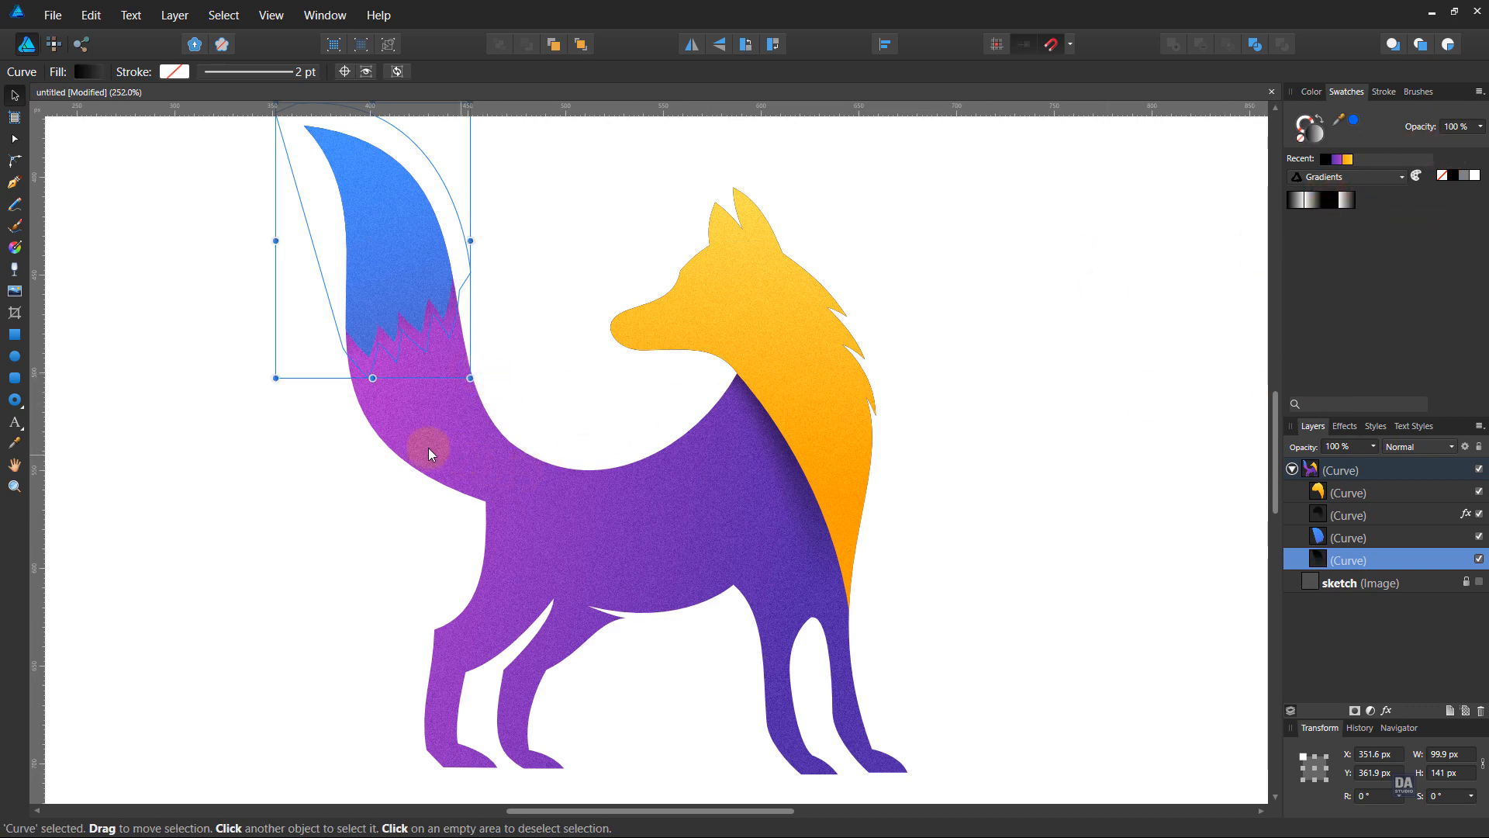
key("g")
left_click_drag(399, 250, 441, 419)
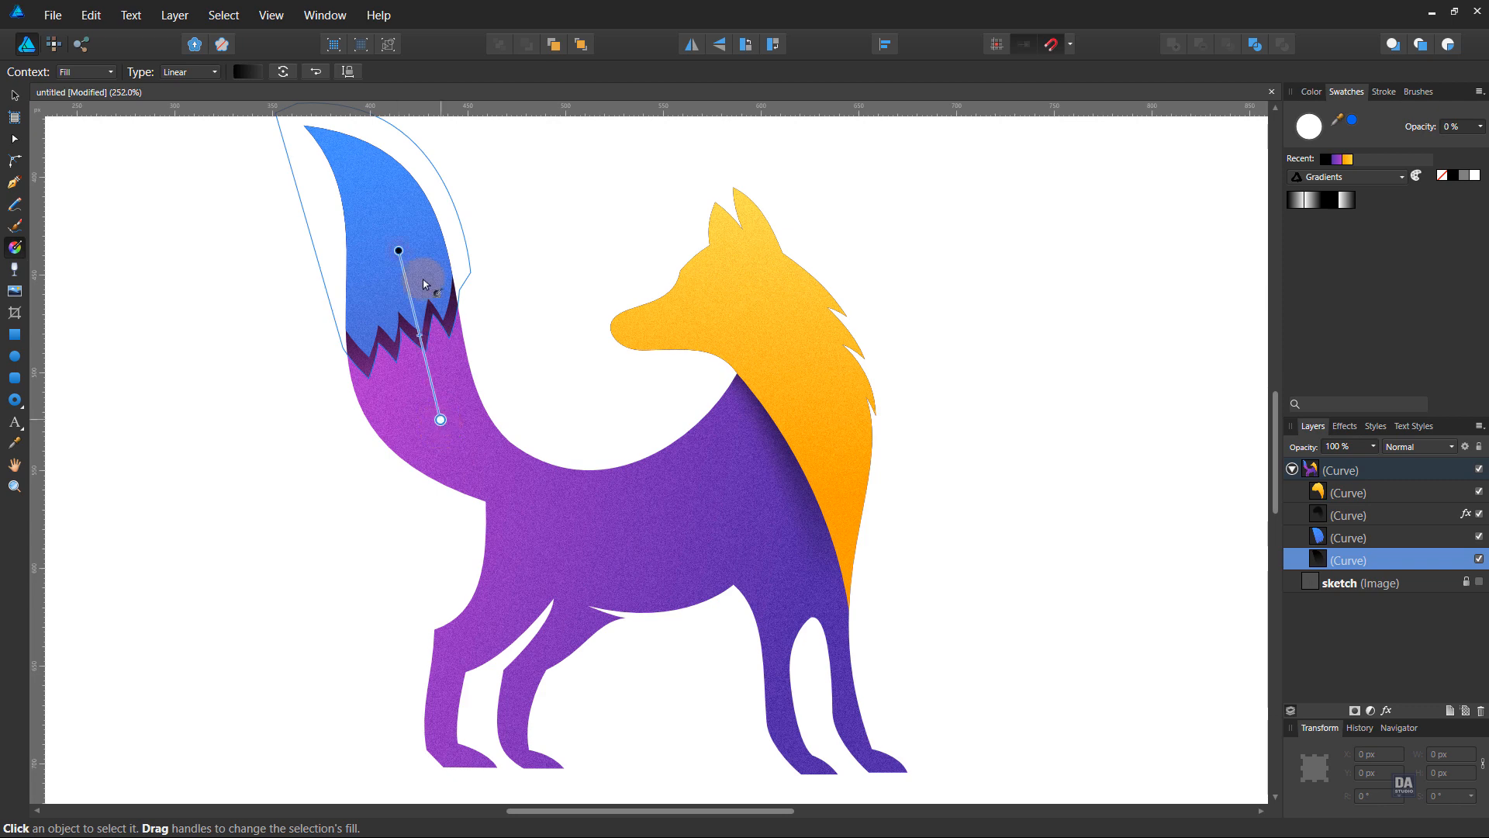
left_click_drag(399, 250, 373, 191)
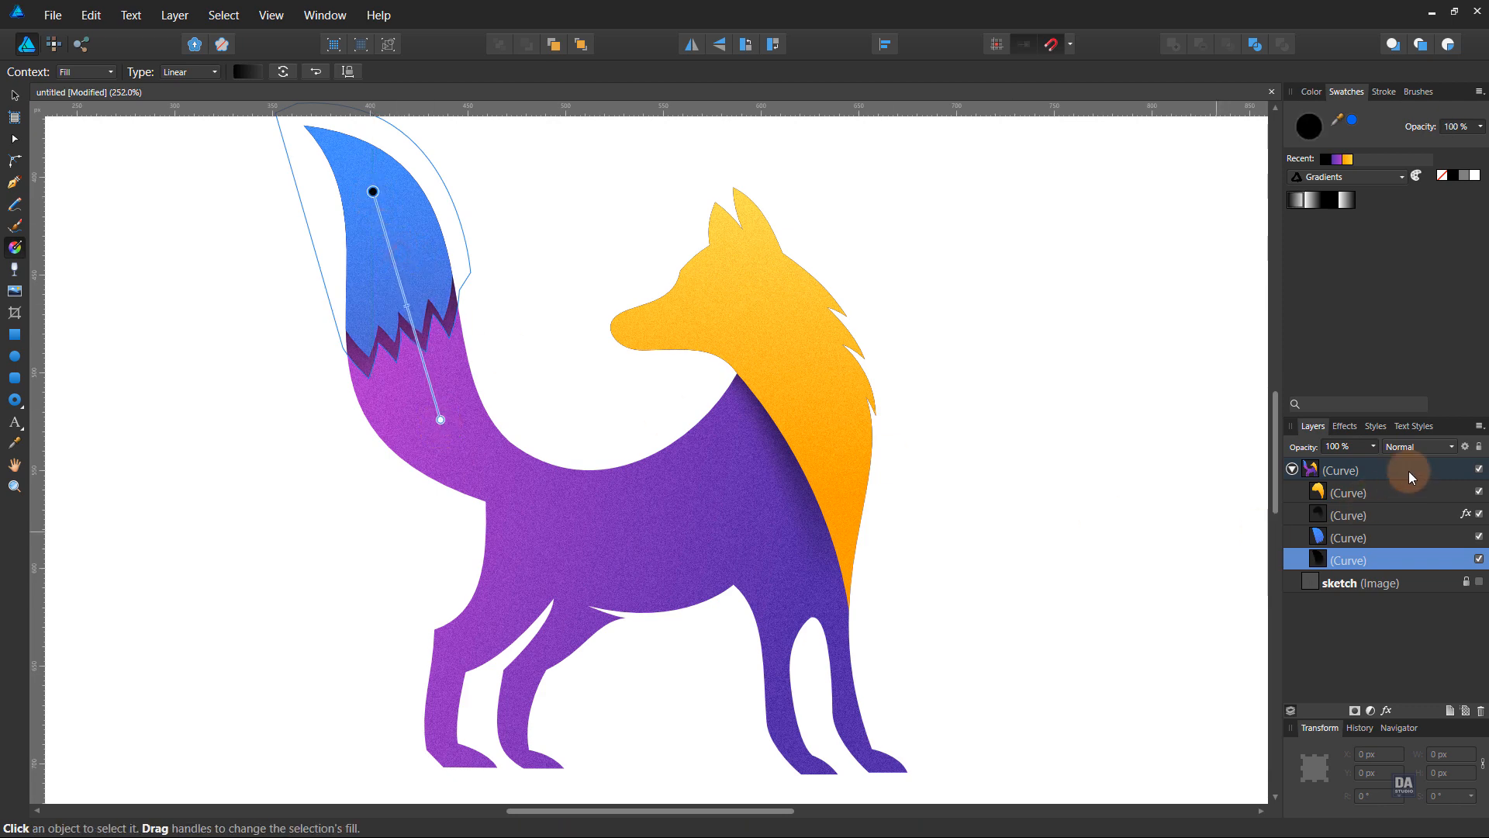
Apply a Gaussian blur of about 4 px to the tail tip's shadow shape and lower its opacity to 75%.
left_click(1385, 710)
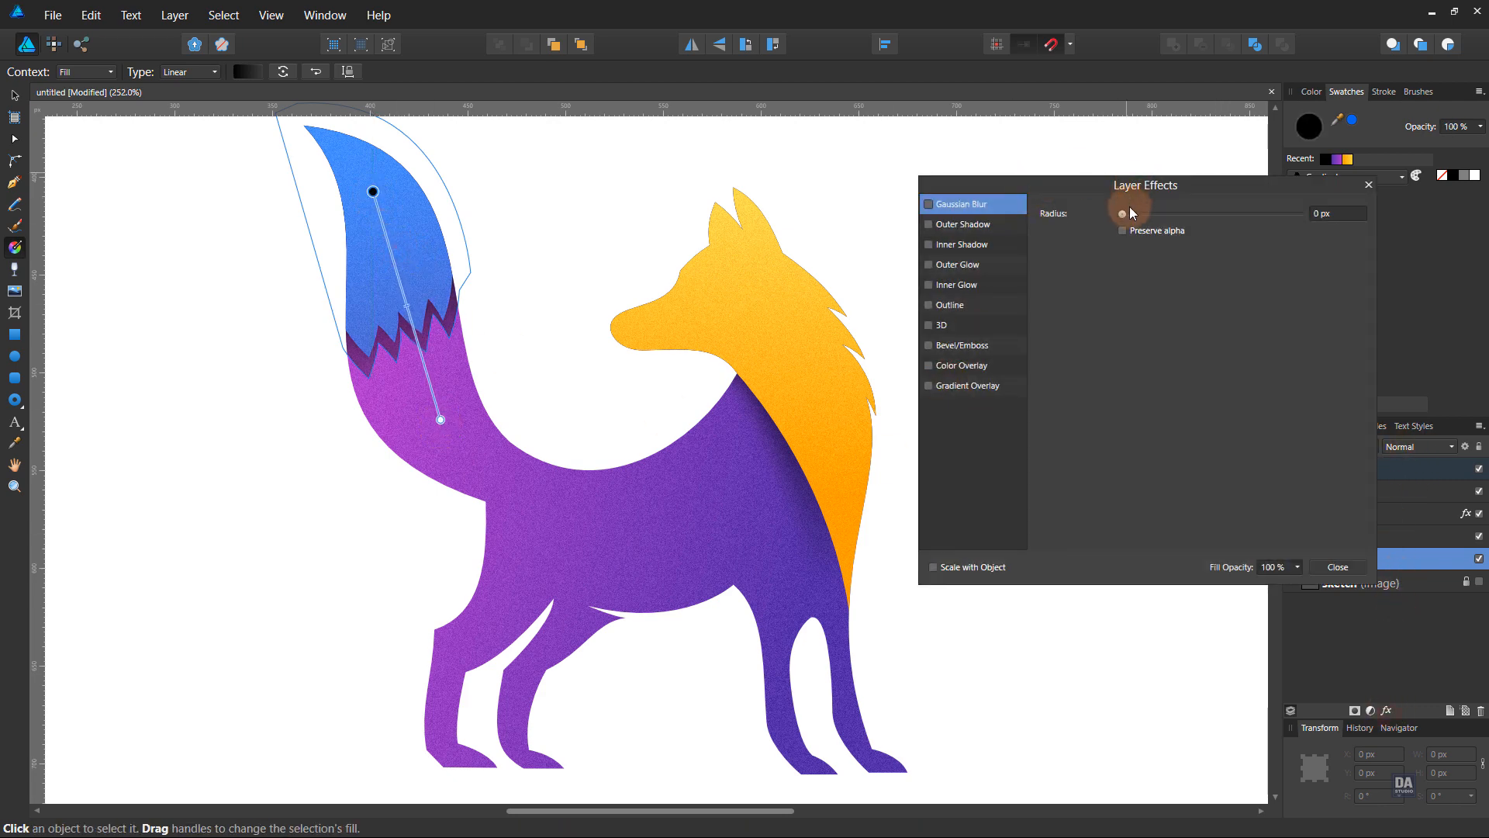
left_click_drag(1130, 207, 1161, 222)
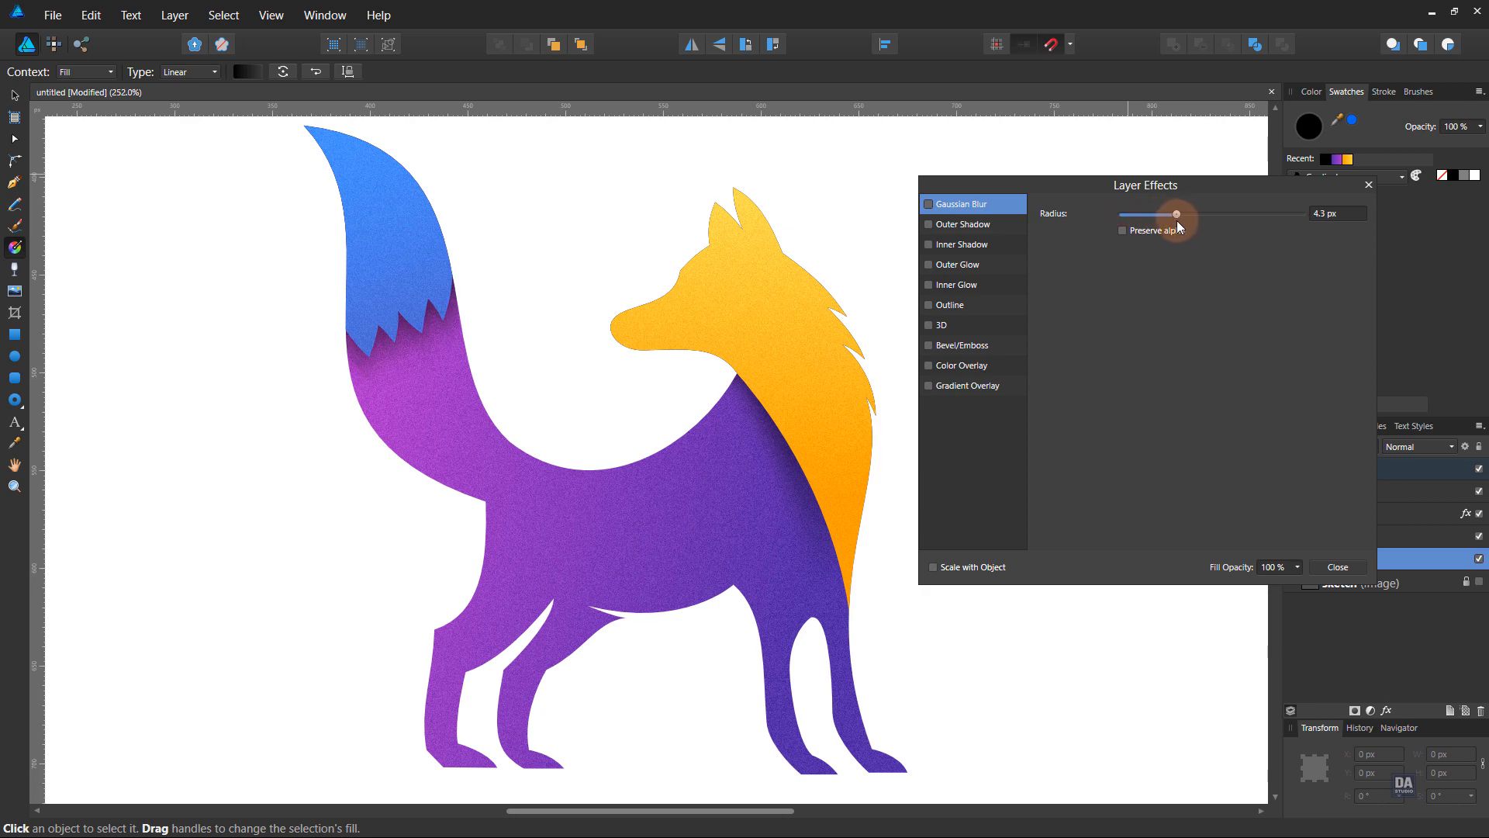
left_click(1335, 567)
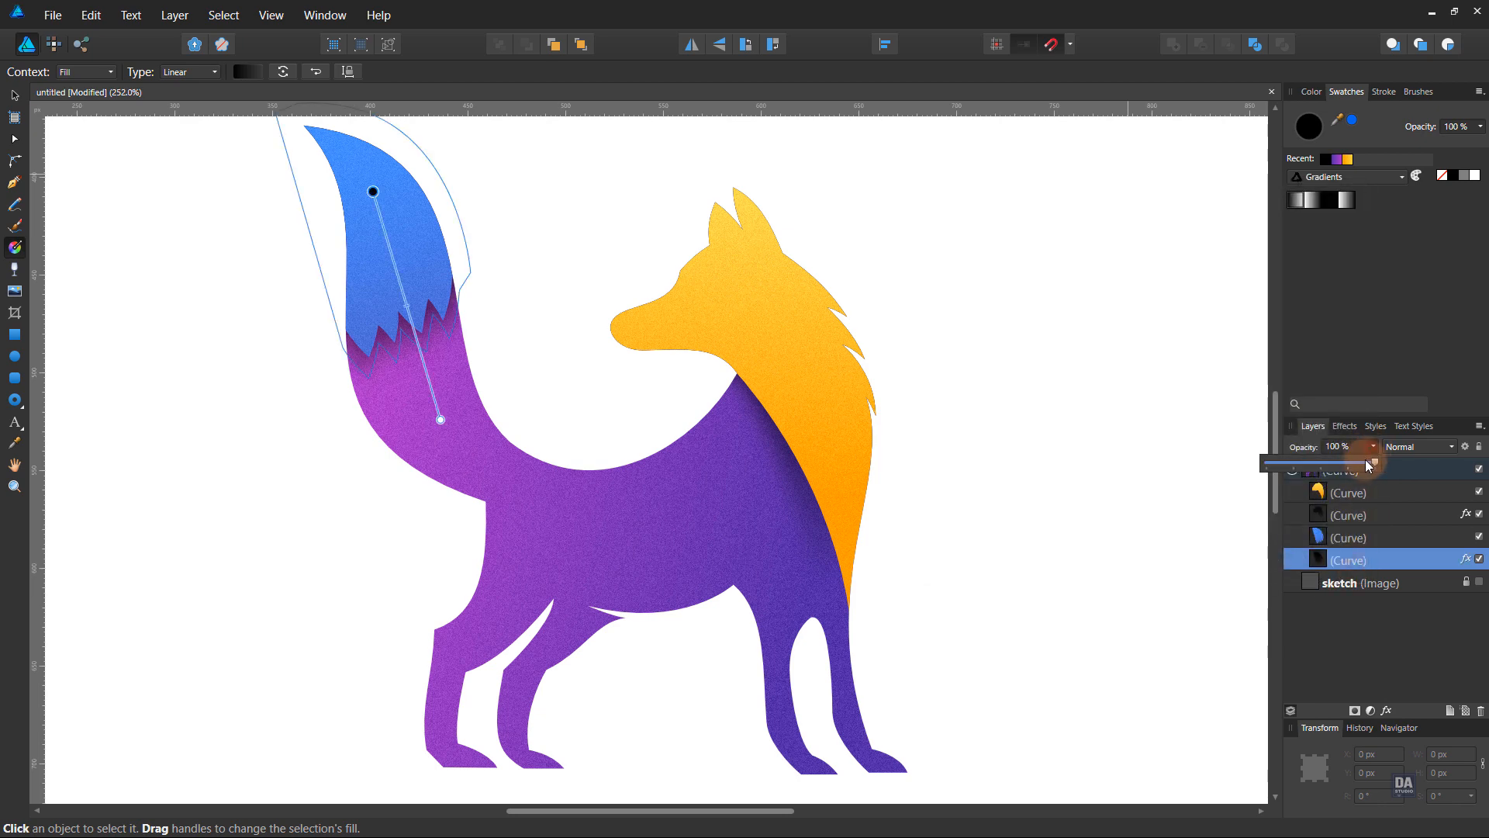
left_click(1172, 504)
left_click(1172, 504)
key("v")
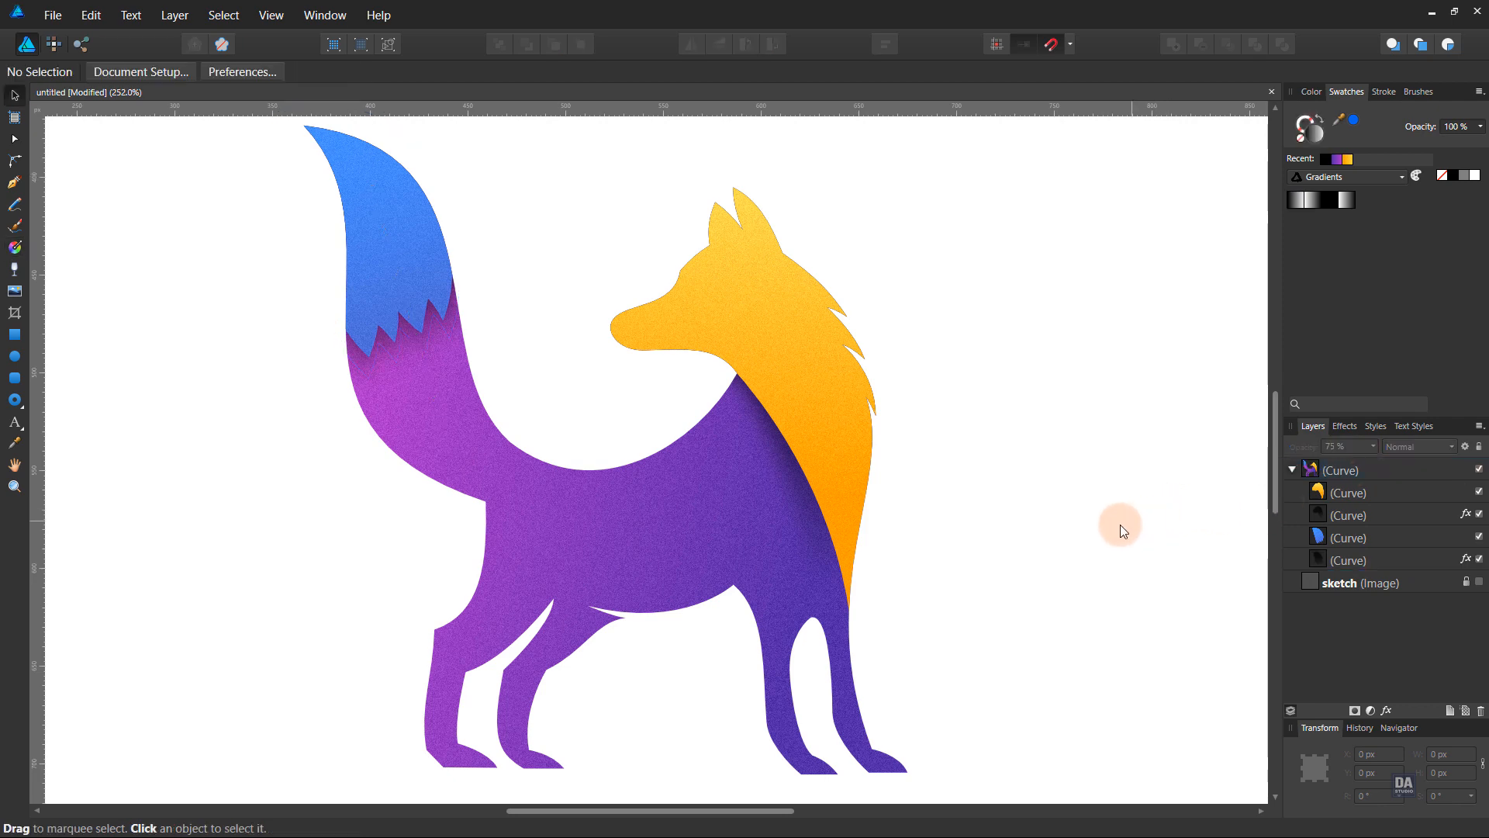
Move the fox toward the right half of the artboard and scale it down to about 237 × 255 px.
scroll(573, 575, "down", 5)
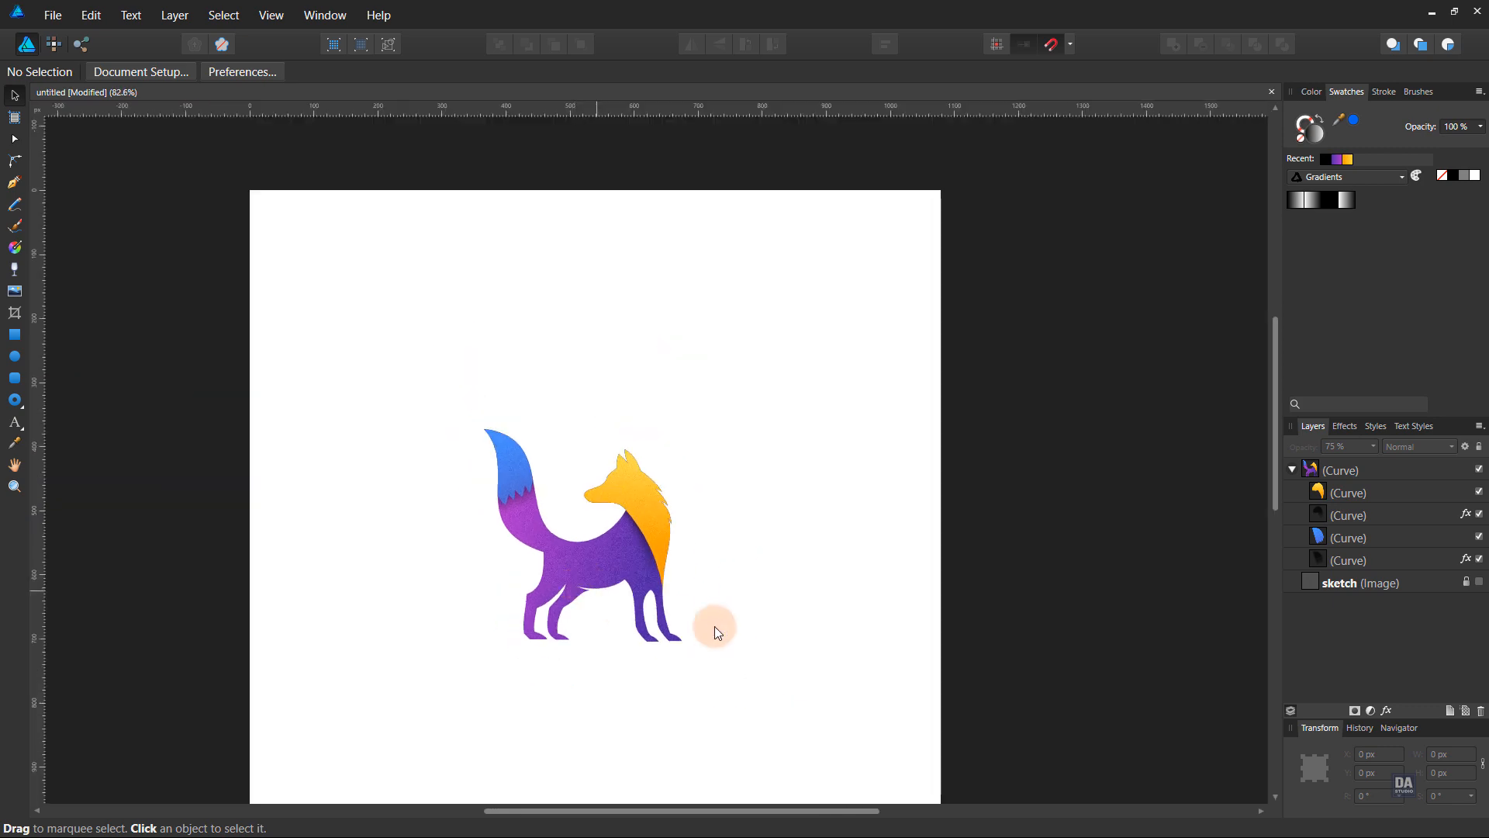
key("ctrl+0")
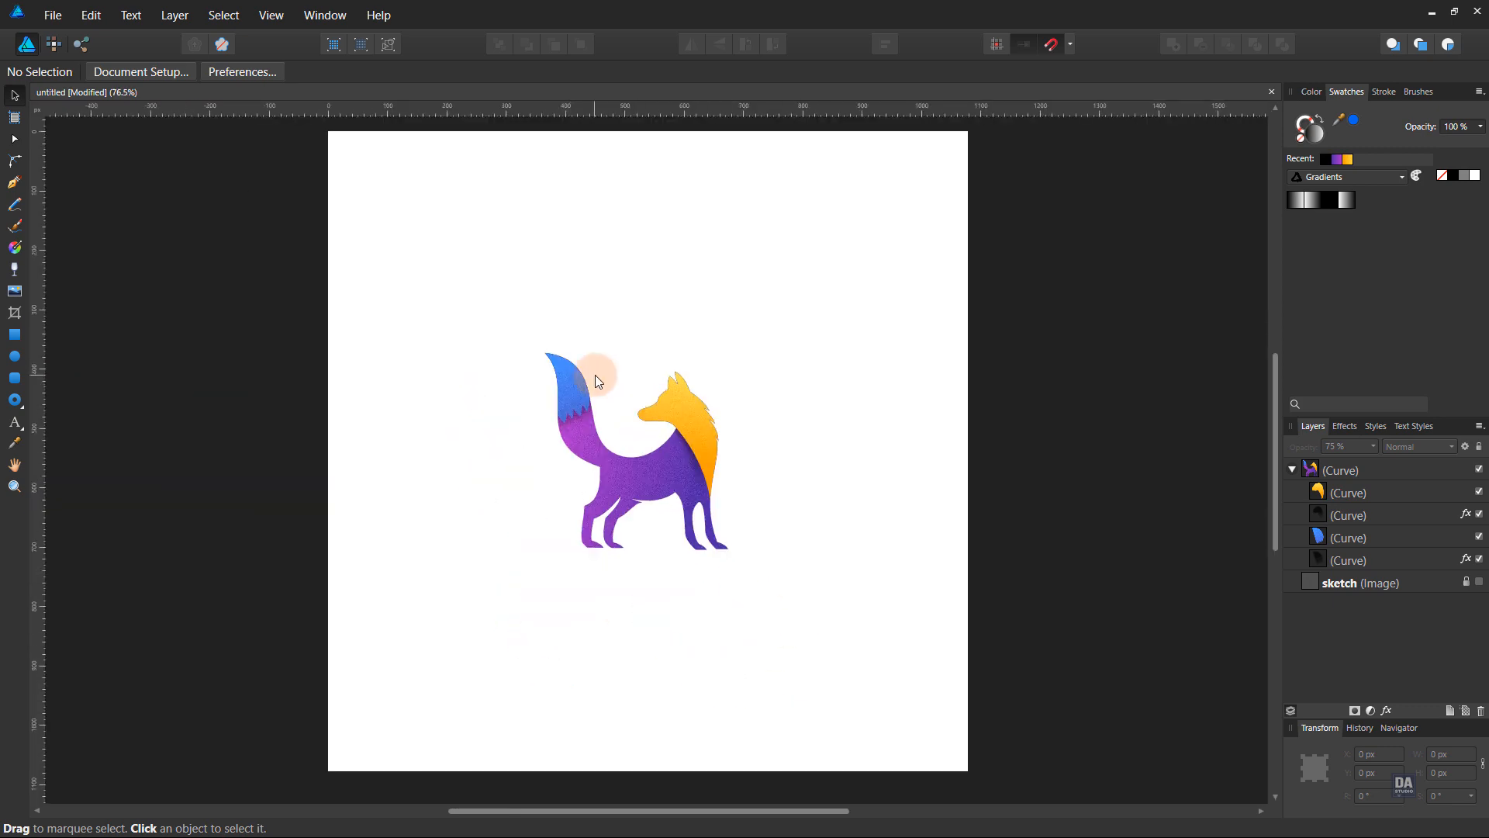
left_click_drag(656, 467, 769, 480)
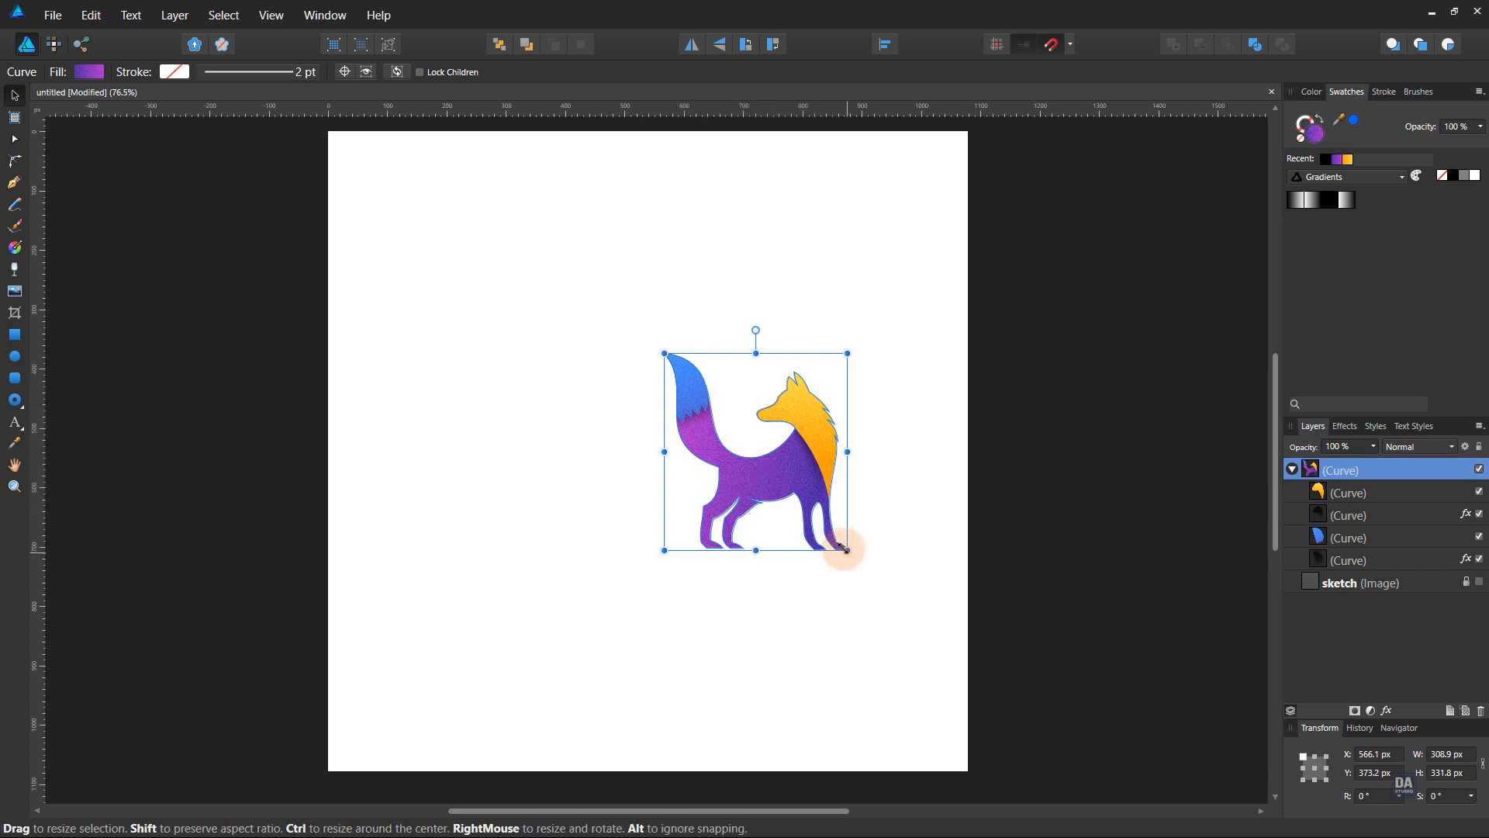
left_click_drag(847, 550, 801, 476)
left_click(844, 502)
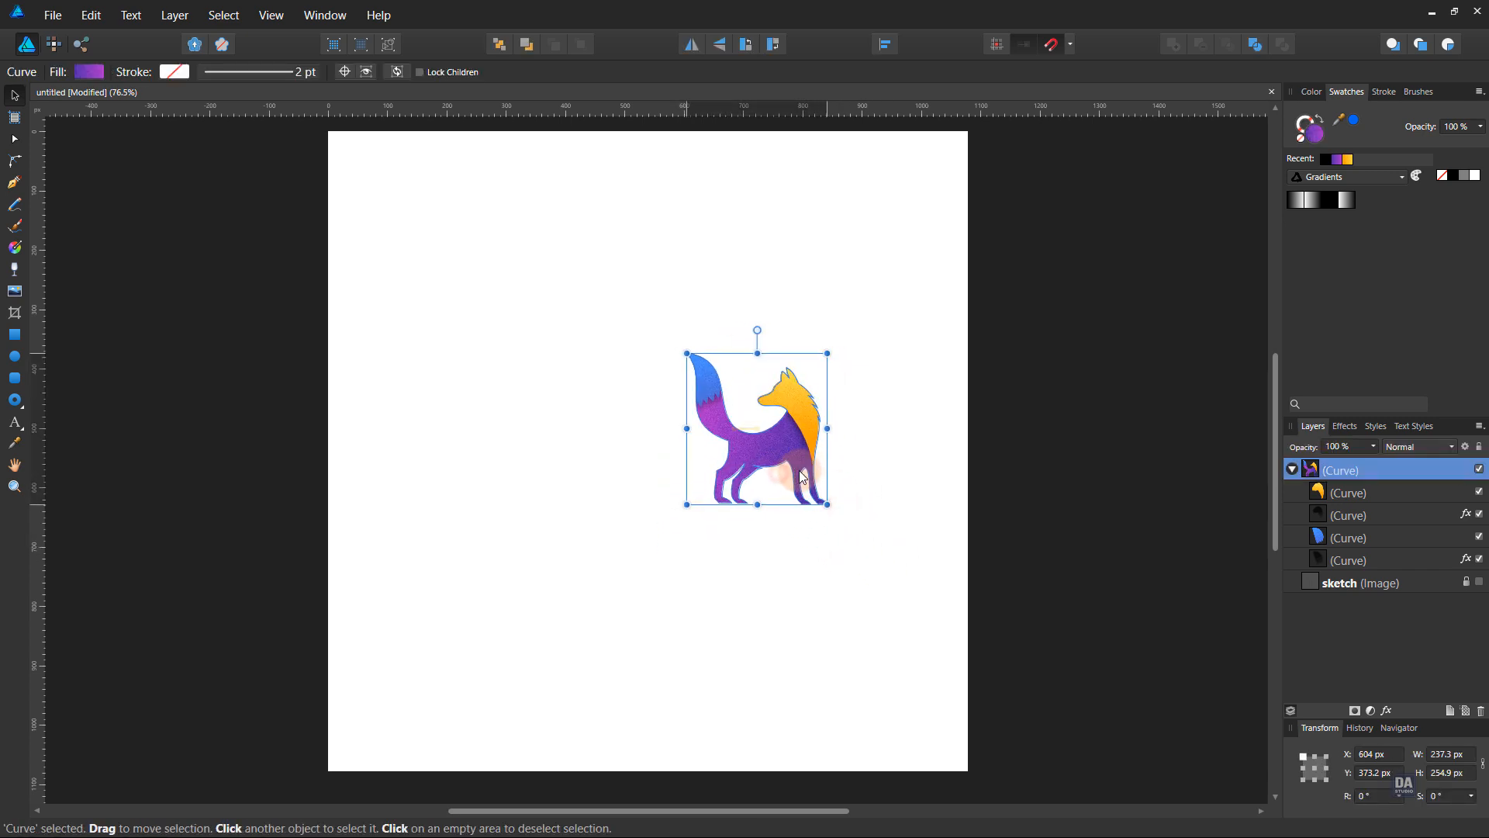
Cover the whole artboard with a 1080 × 1080 px rectangle filled with the dark navy swatch from the Custom Palette.
left_click(855, 487)
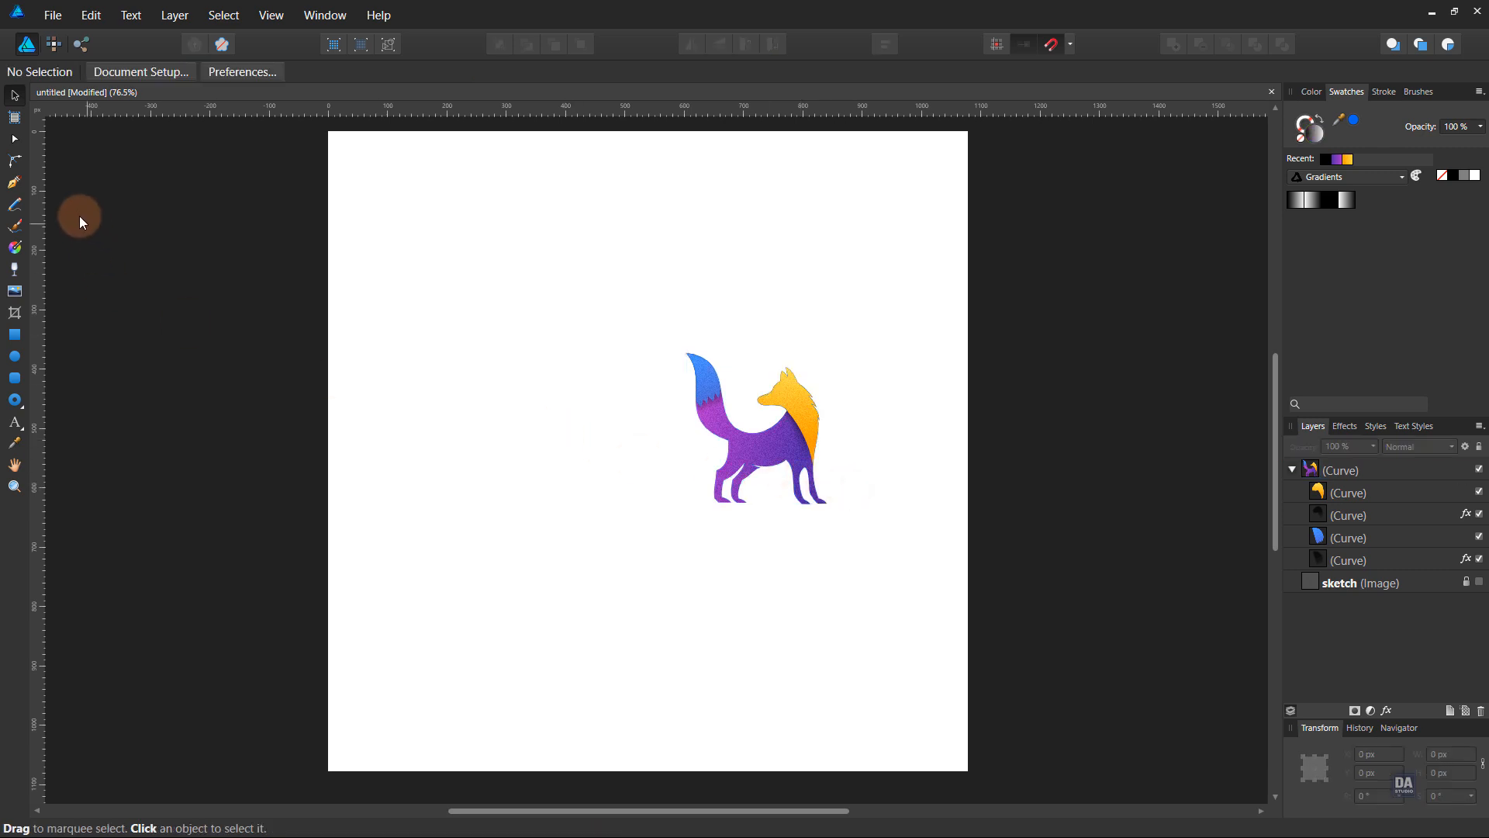
left_click(15, 336)
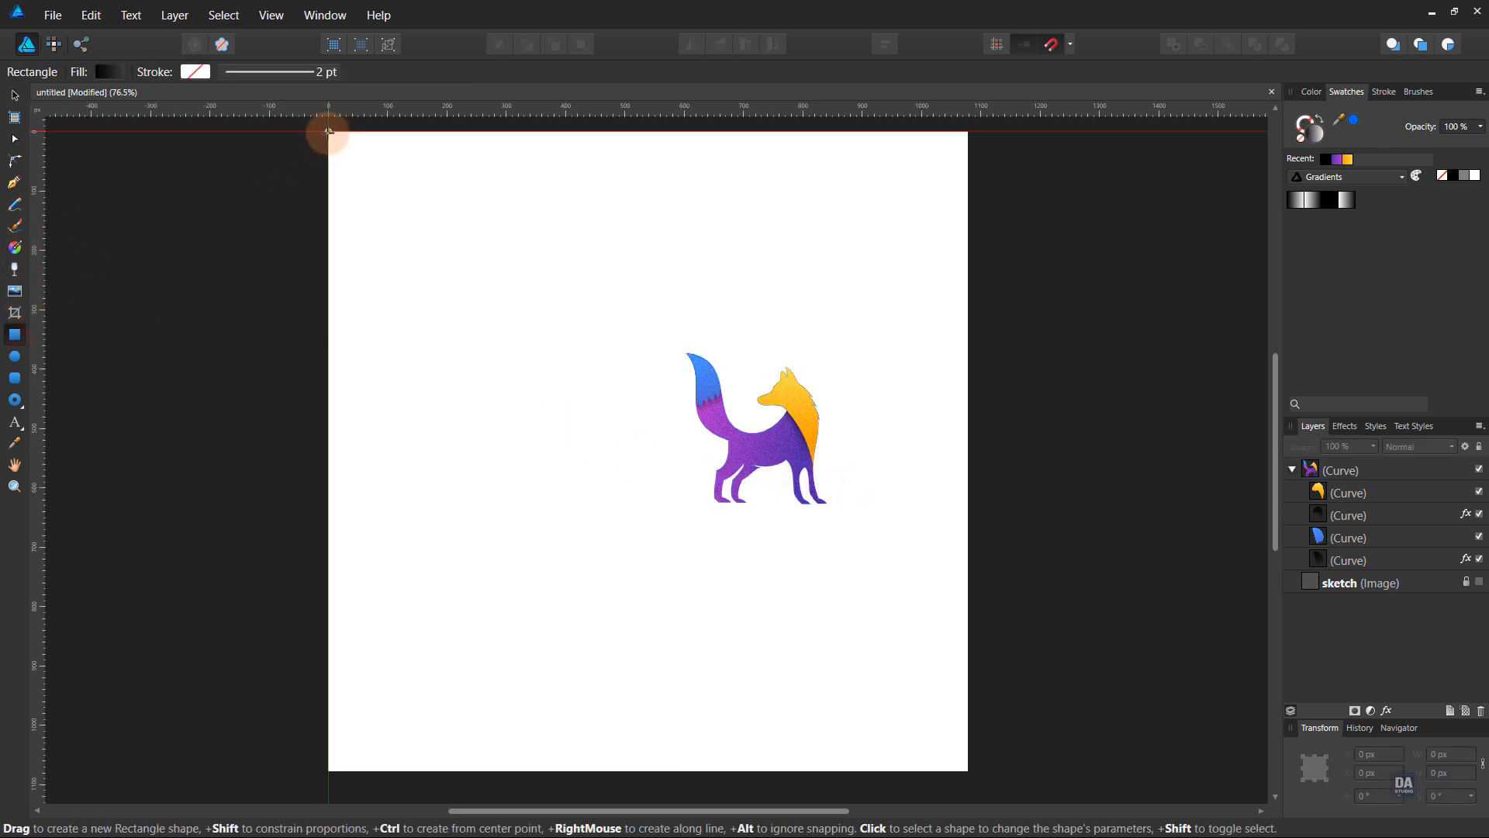
left_click_drag(328, 132, 923, 691)
left_click_drag(966, 752, 968, 773)
left_click(1385, 177)
left_click(1387, 233)
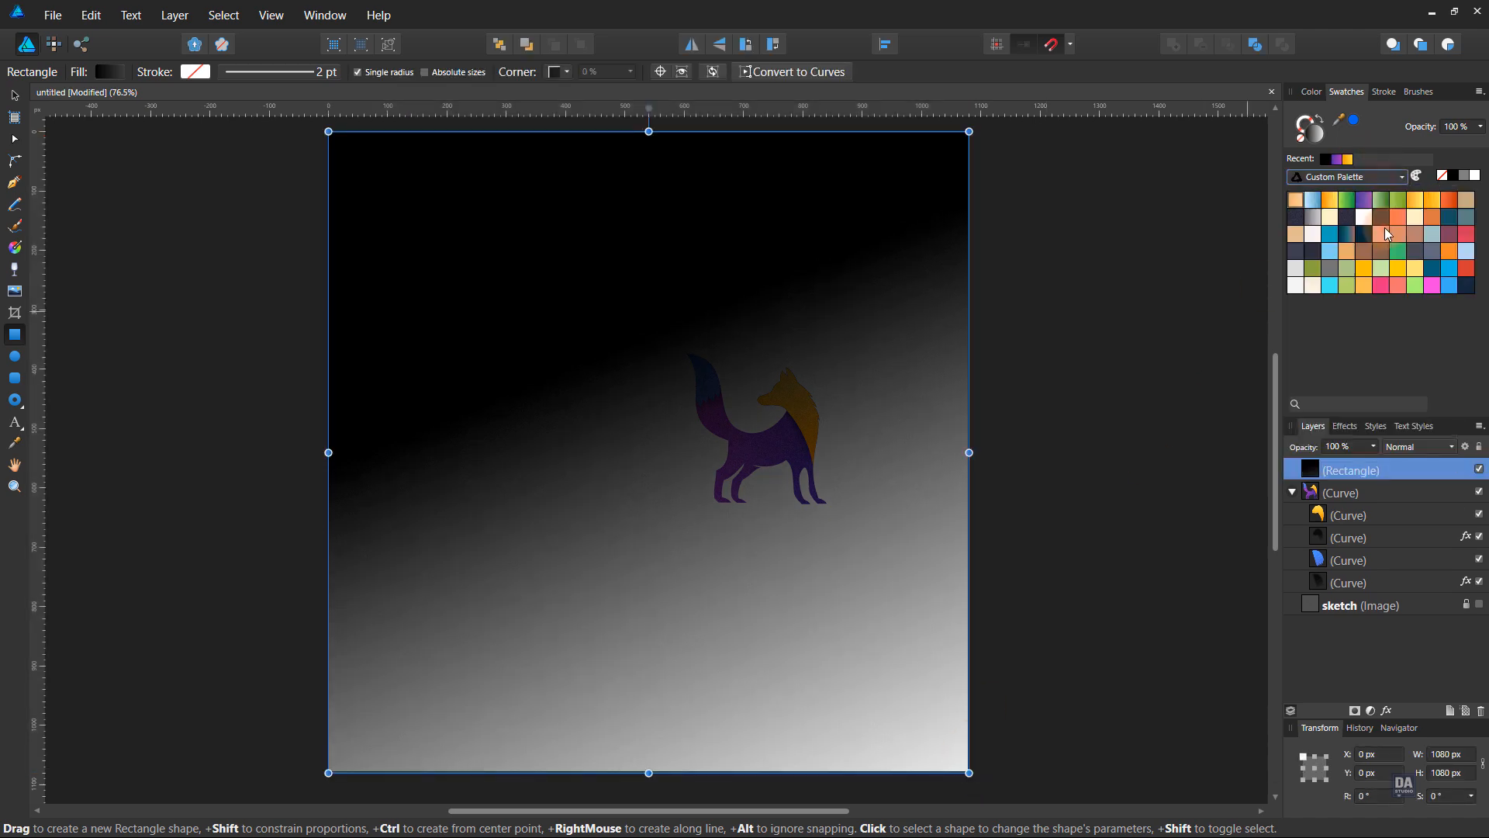
left_click(1469, 290)
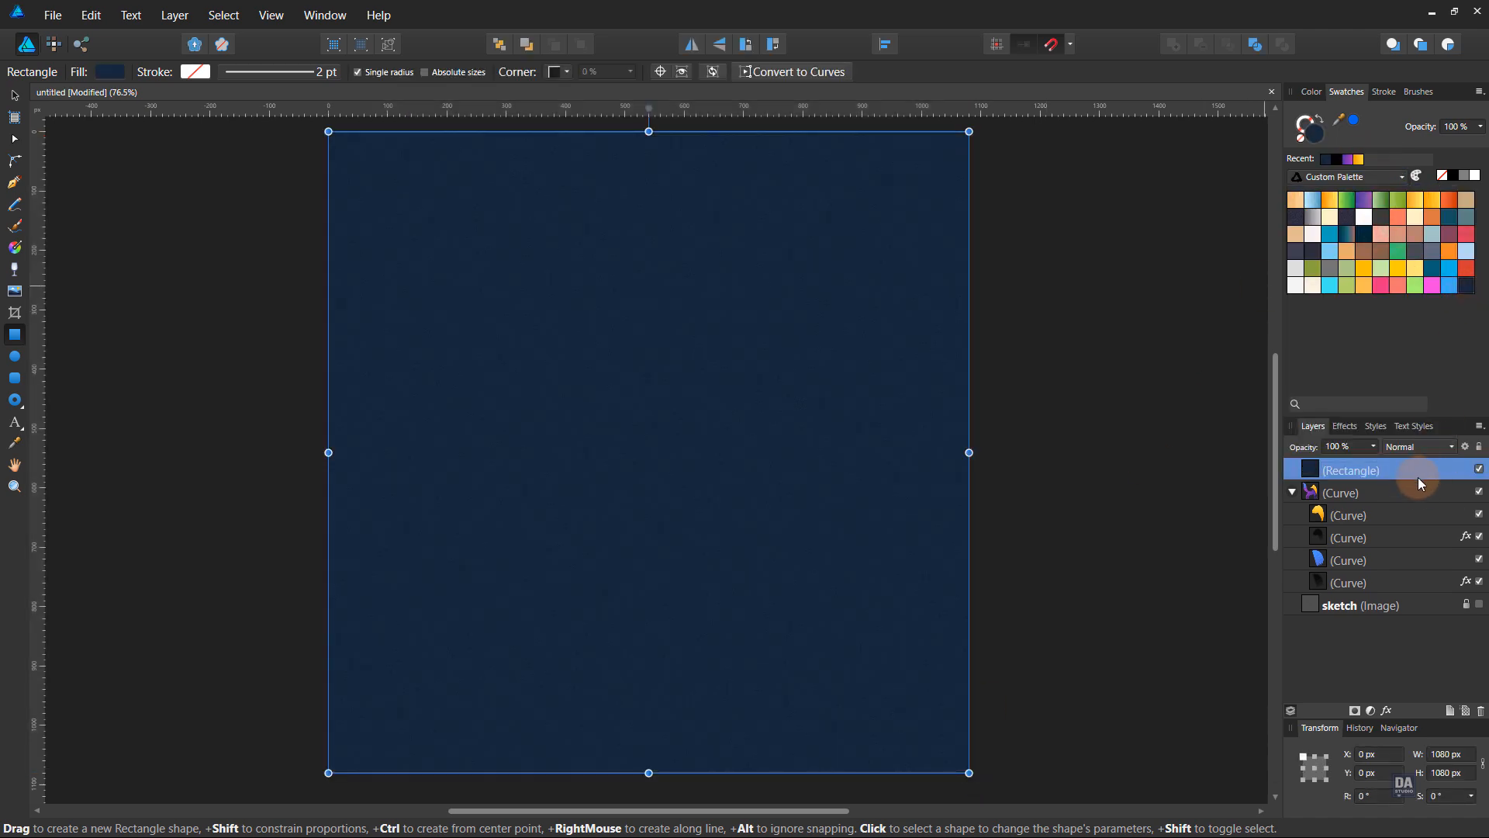
Place the navy background rectangle at the very bottom of the layer stack, beneath the sketch image, and lock it.
left_click_drag(1421, 483, 1423, 630)
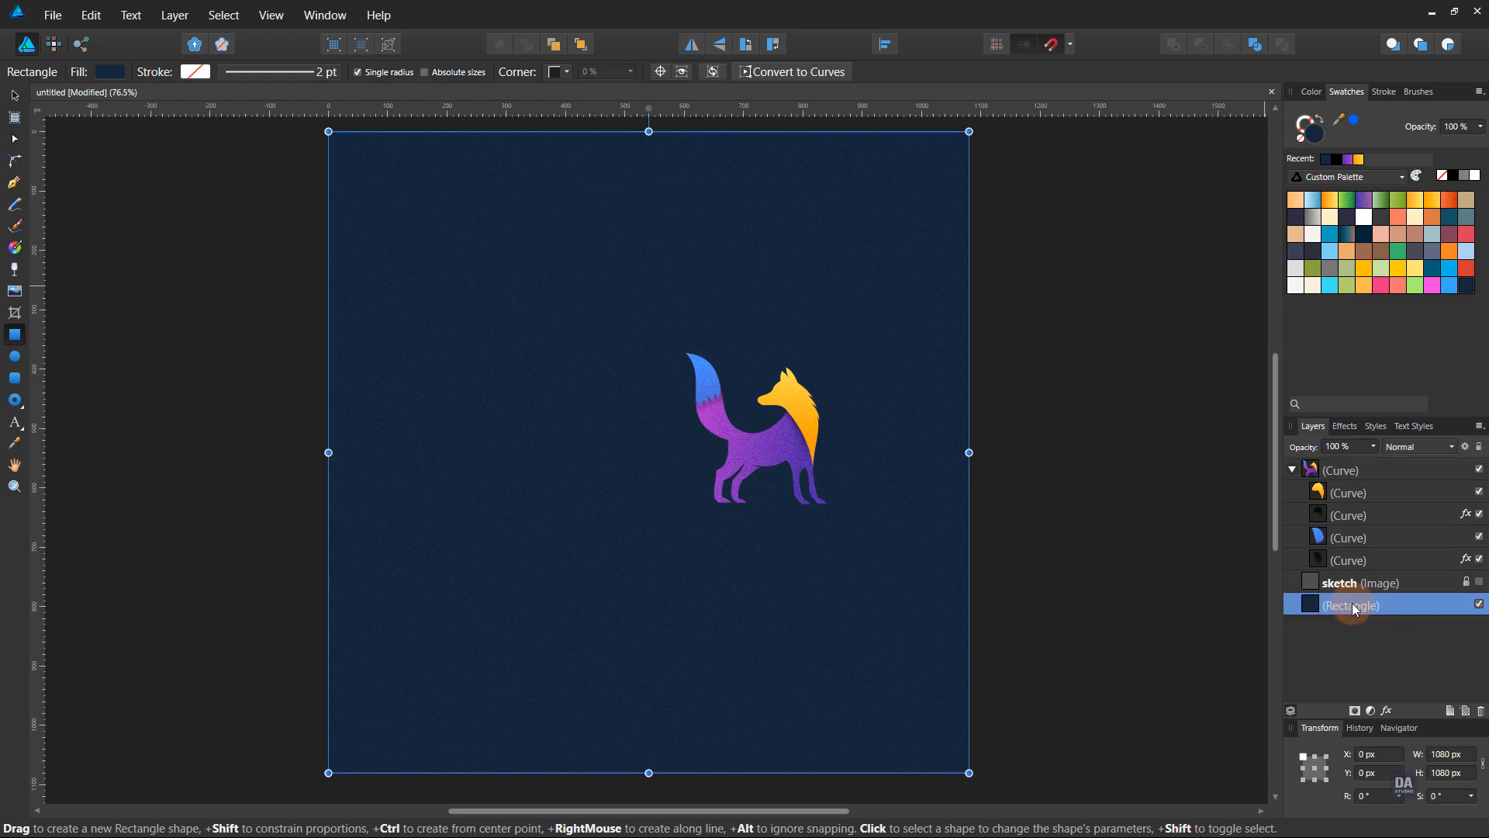
left_click(1479, 447)
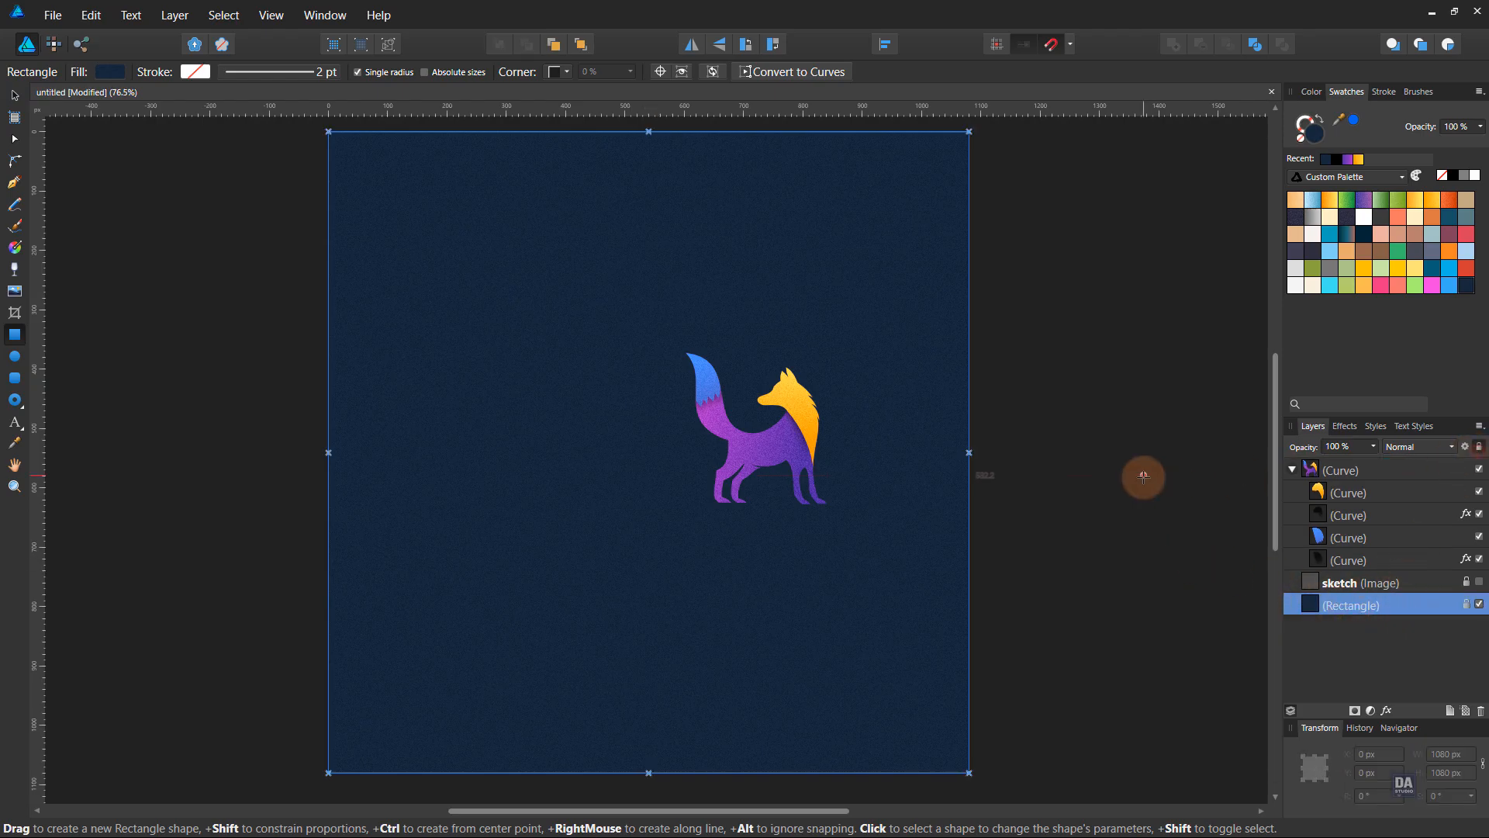
Add the artistic text "FOX" on the artboard beside the fox and set its size to 288 pt.
left_click(14, 431)
left_click(450, 484)
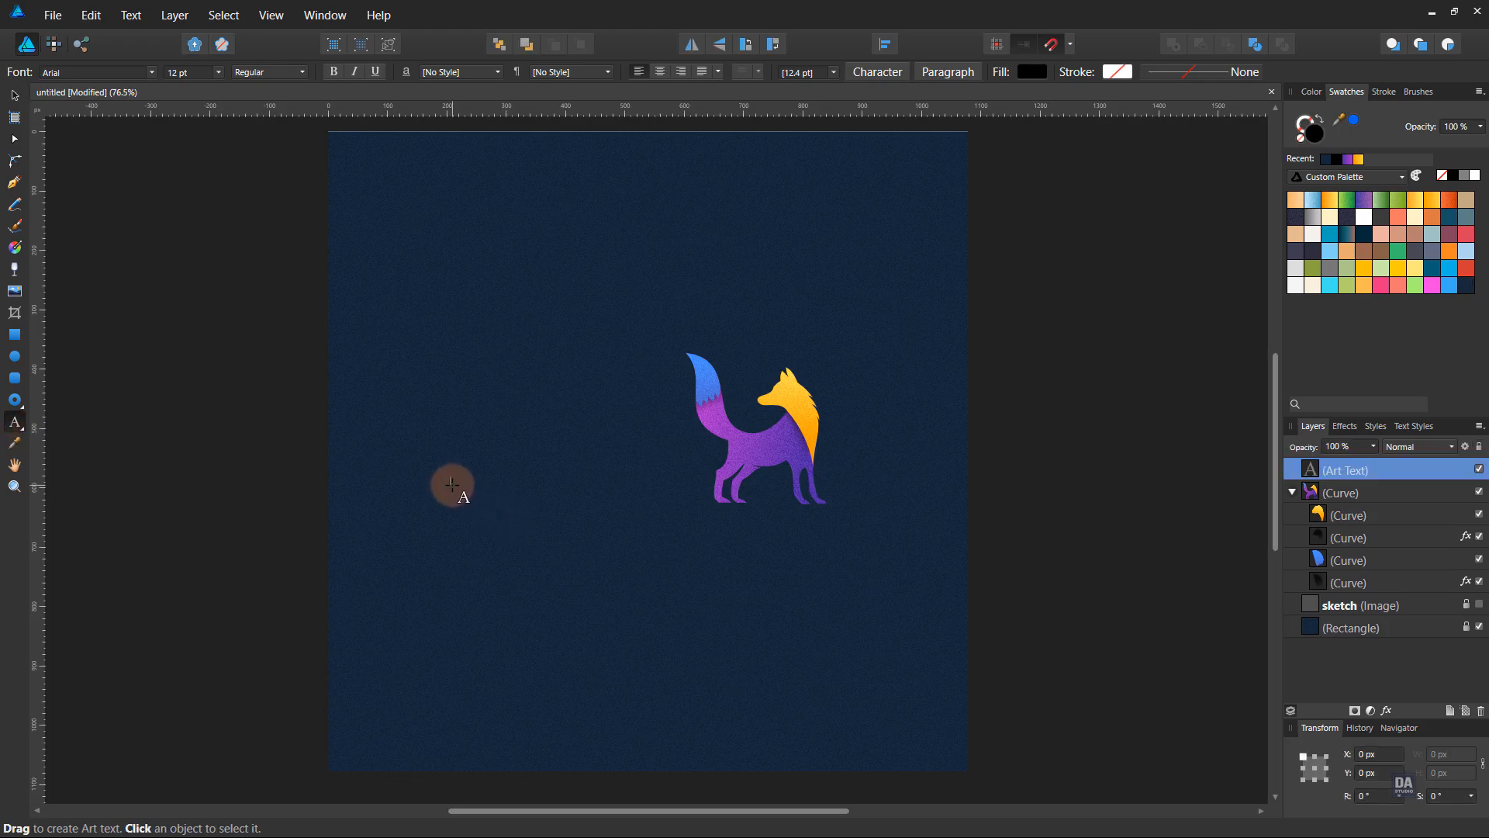
type("FO")
key("Escape")
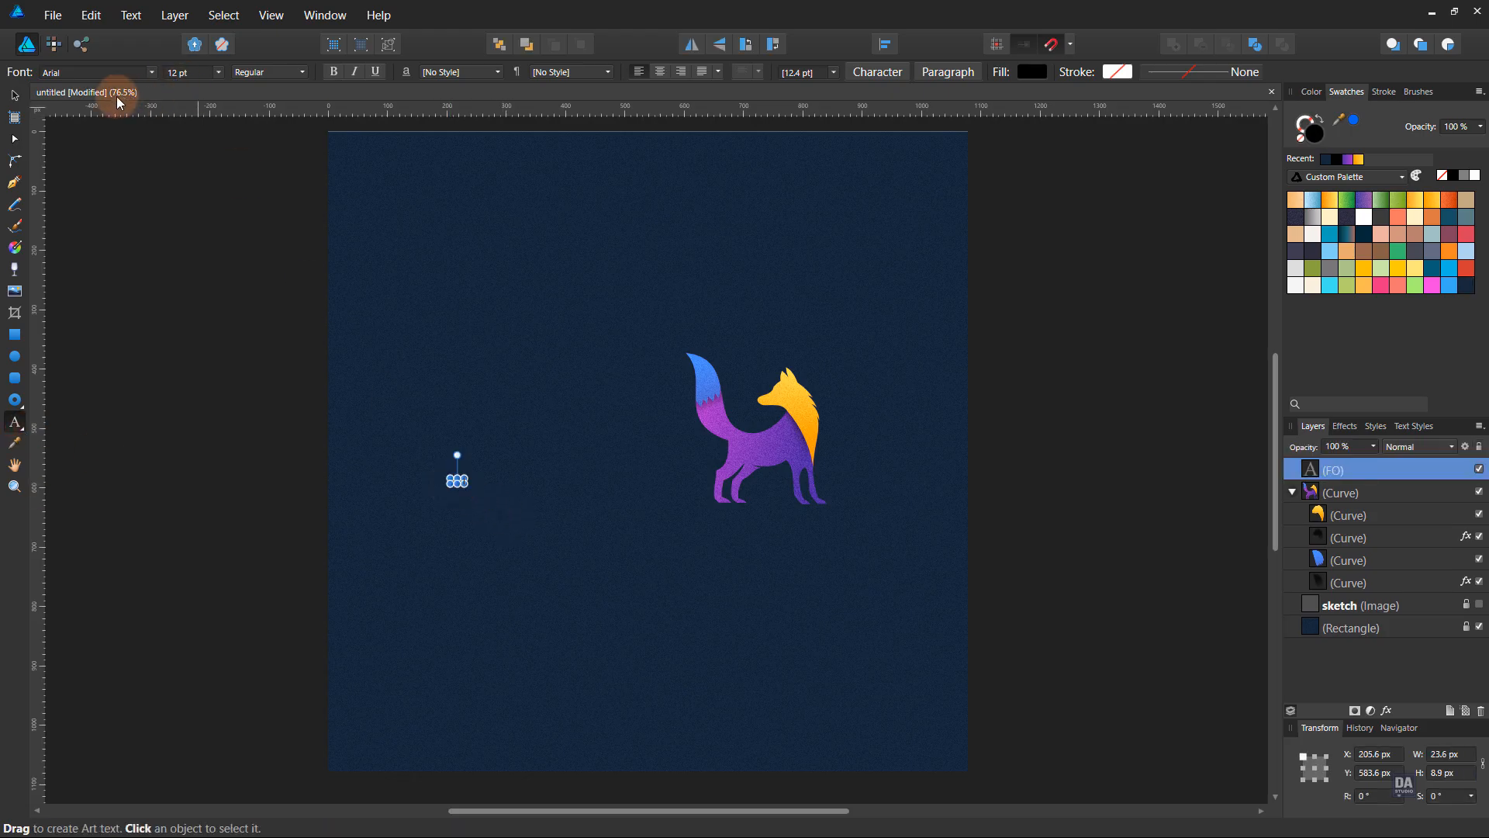
left_click(14, 97)
left_click(218, 72)
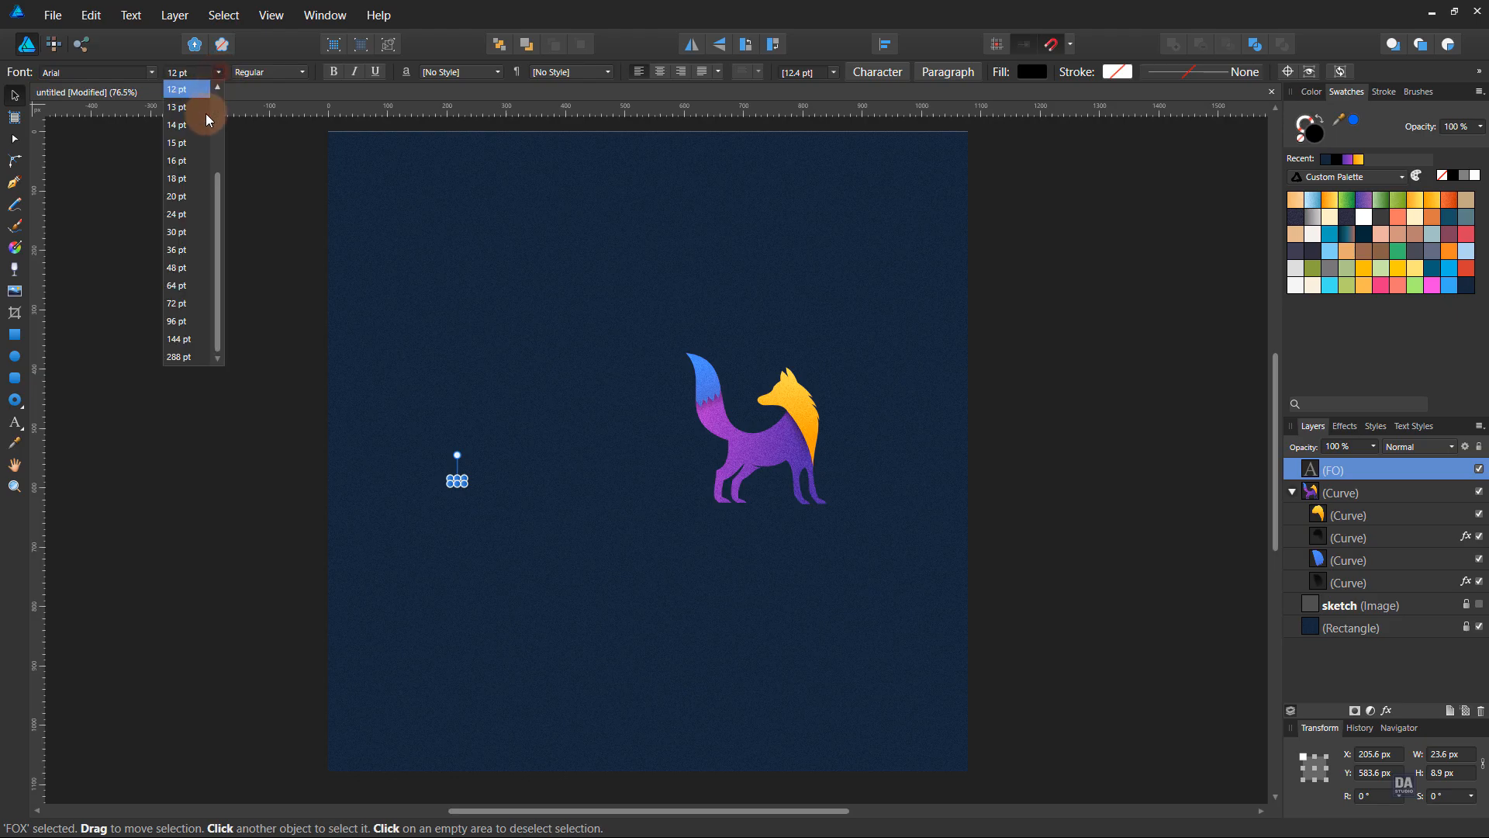
left_click(197, 358)
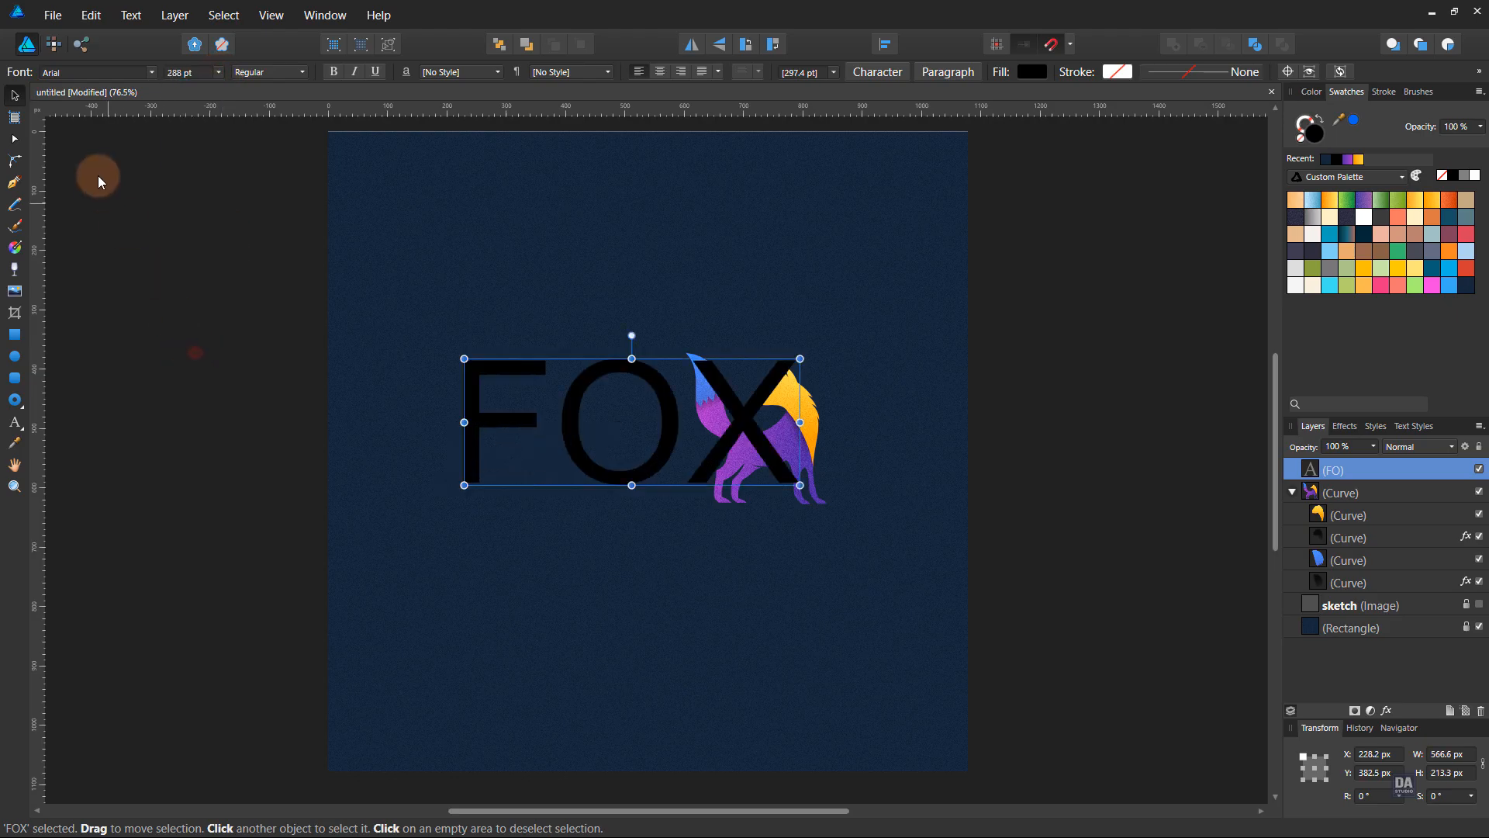
Set the font of the FOX text to Norwester.
left_click(111, 74)
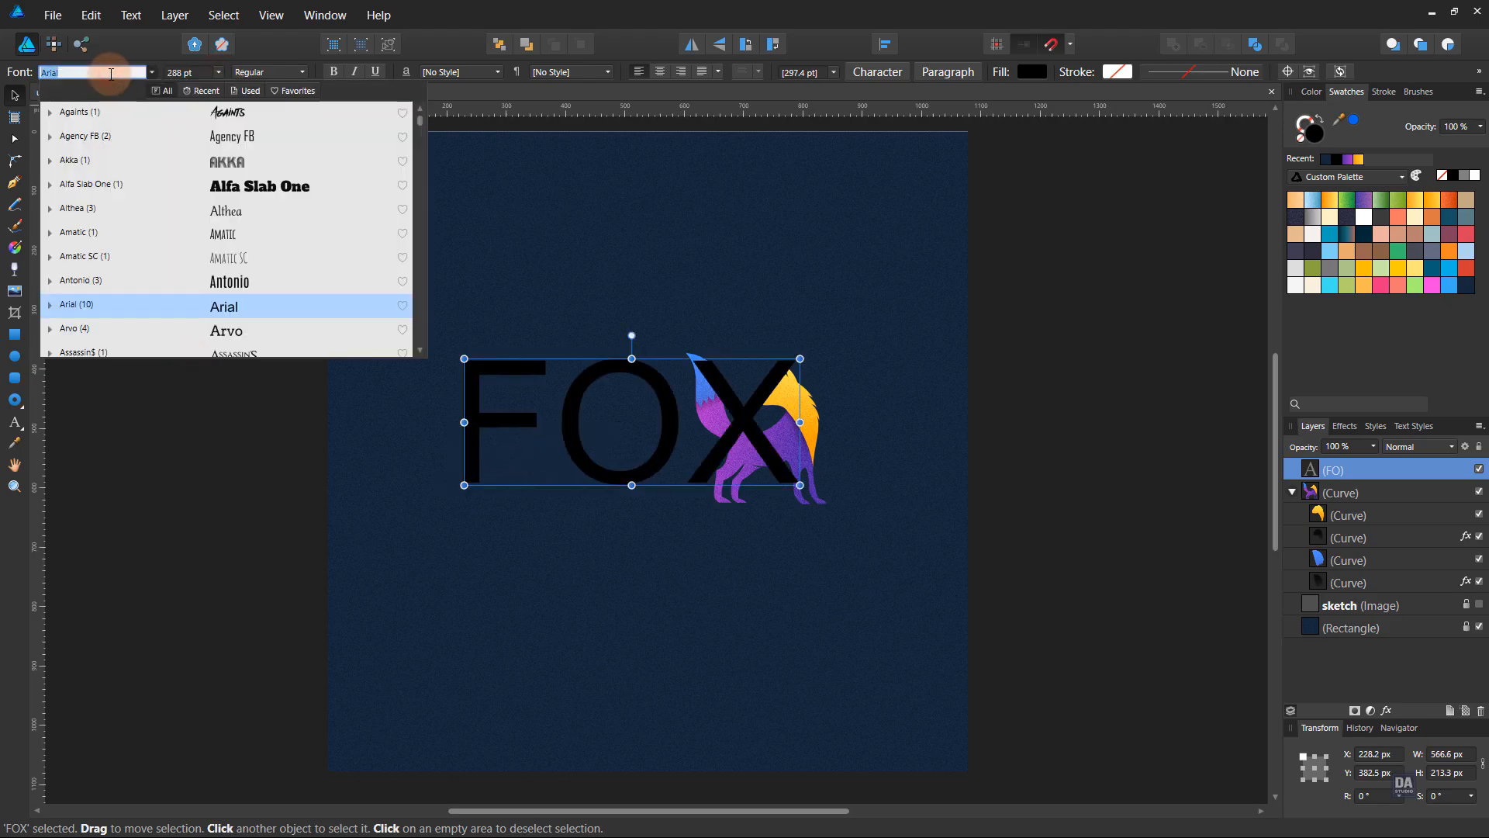
type("norwe")
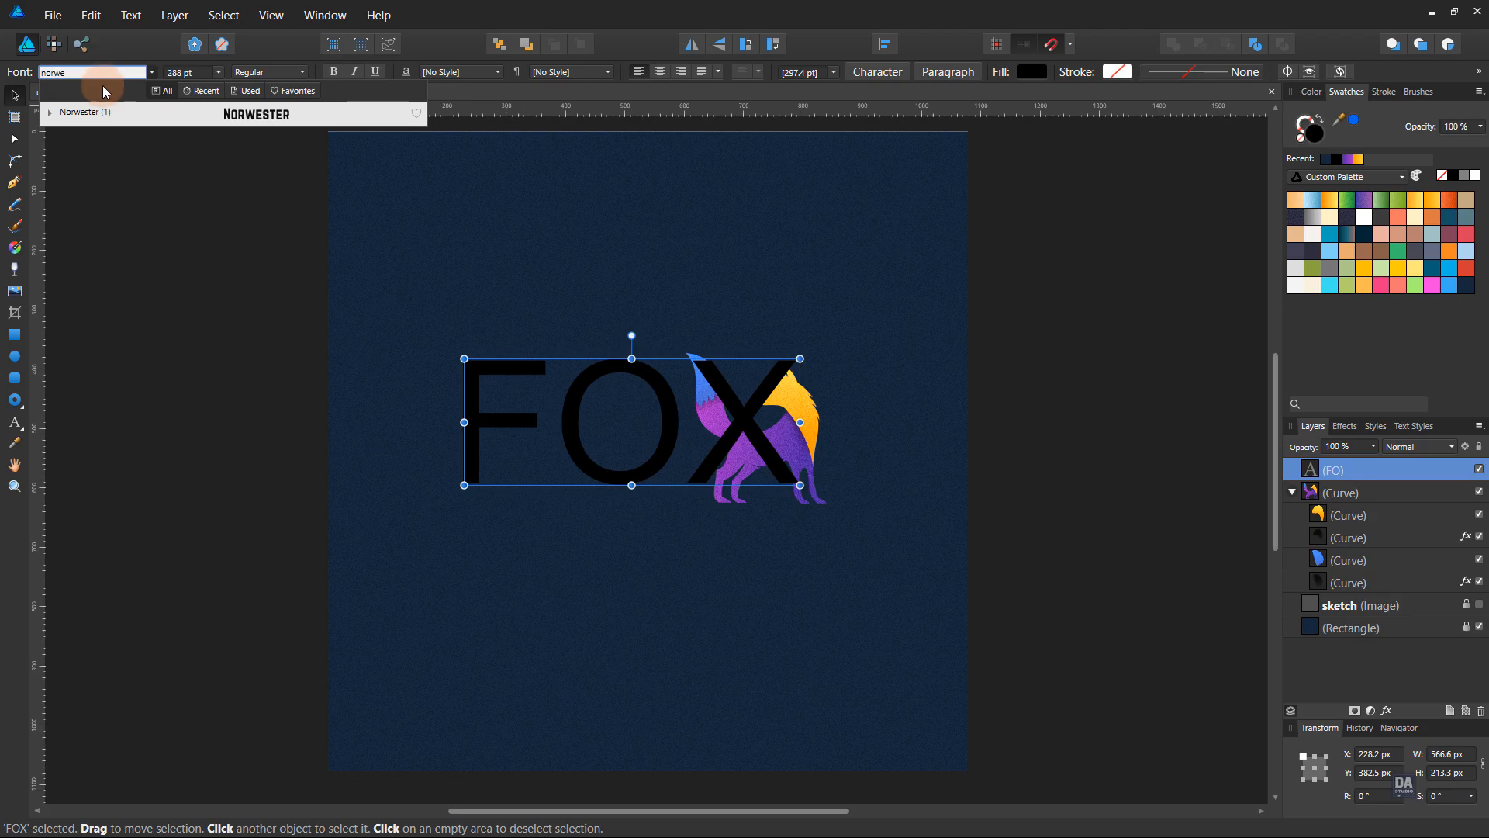
left_click(100, 112)
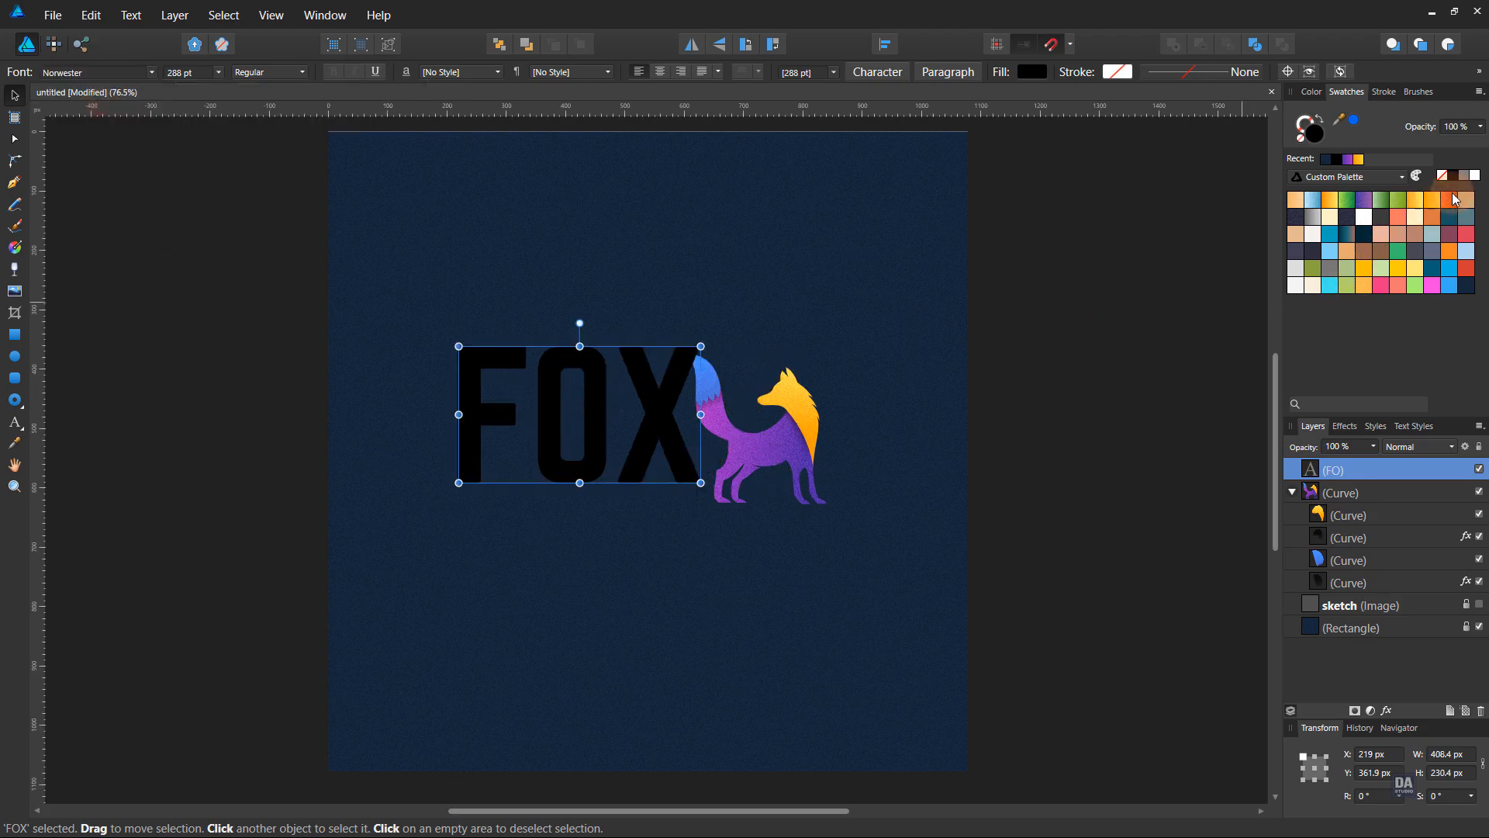
Fill the FOX text with white and fit it, slightly reduced, beside the fox's tail with its baseline level with the paws.
left_click(1476, 178)
mouse_move(661, 462)
left_mouse_down()
mouse_move(633, 473)
mouse_move(667, 486)
left_mouse_up()
left_click(1054, 509)
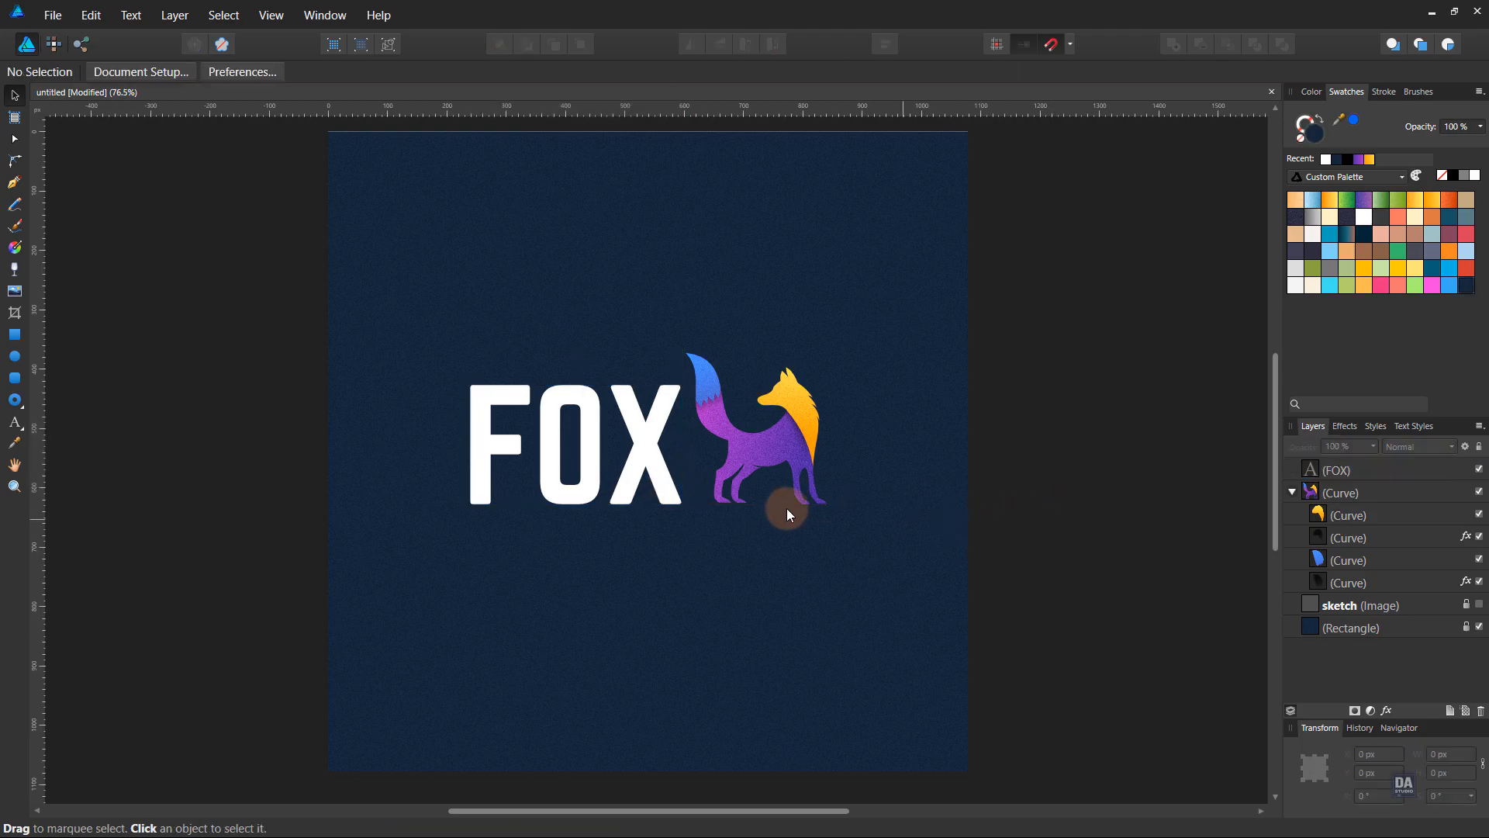
Draw a horizontal line about 601 px long just beneath the FOX text and the fox, with a white 4 pt stroke.
left_click(12, 186)
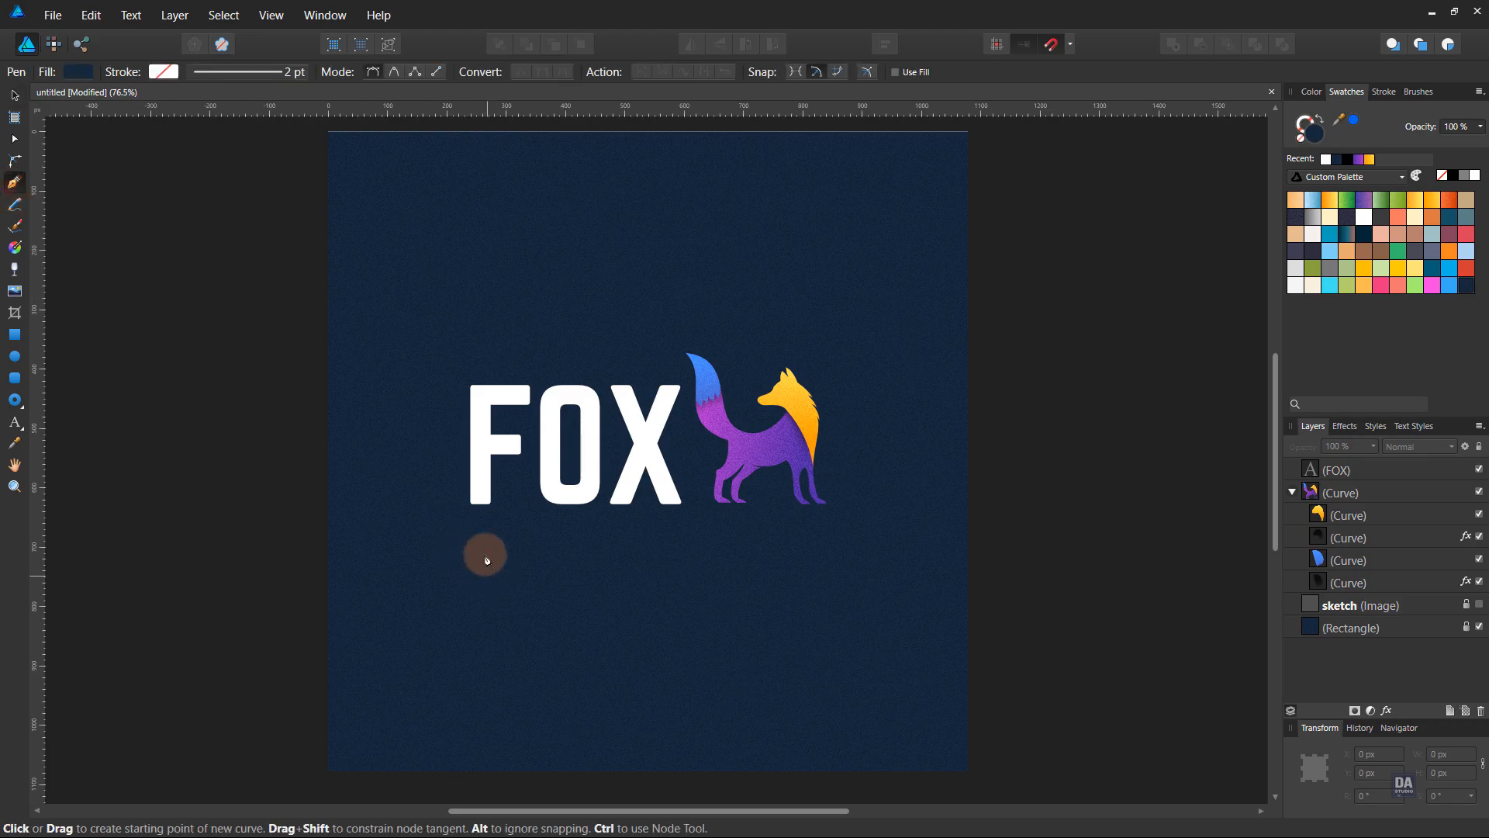
left_click(470, 516)
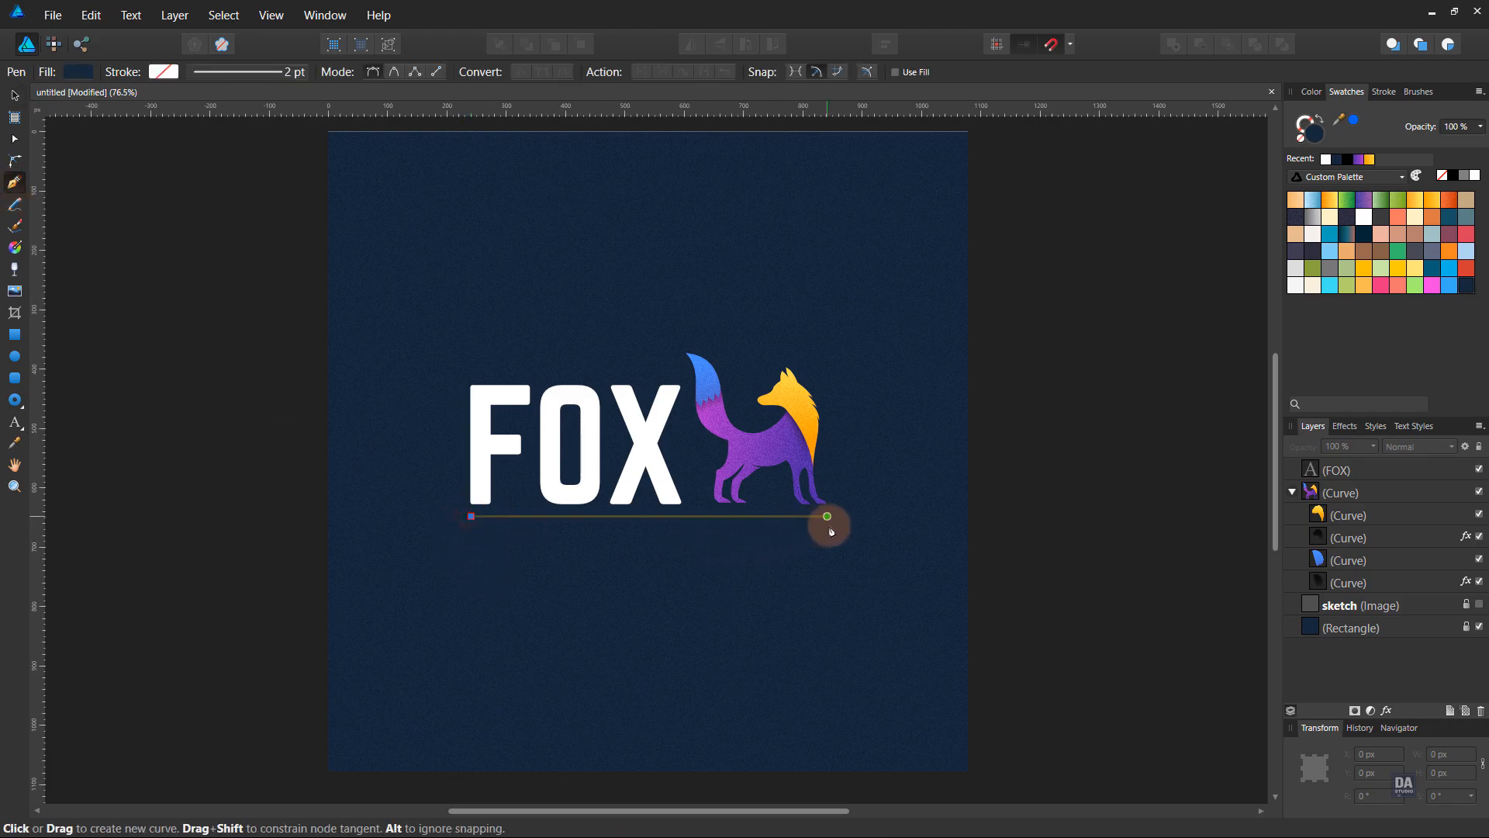
left_click(833, 526)
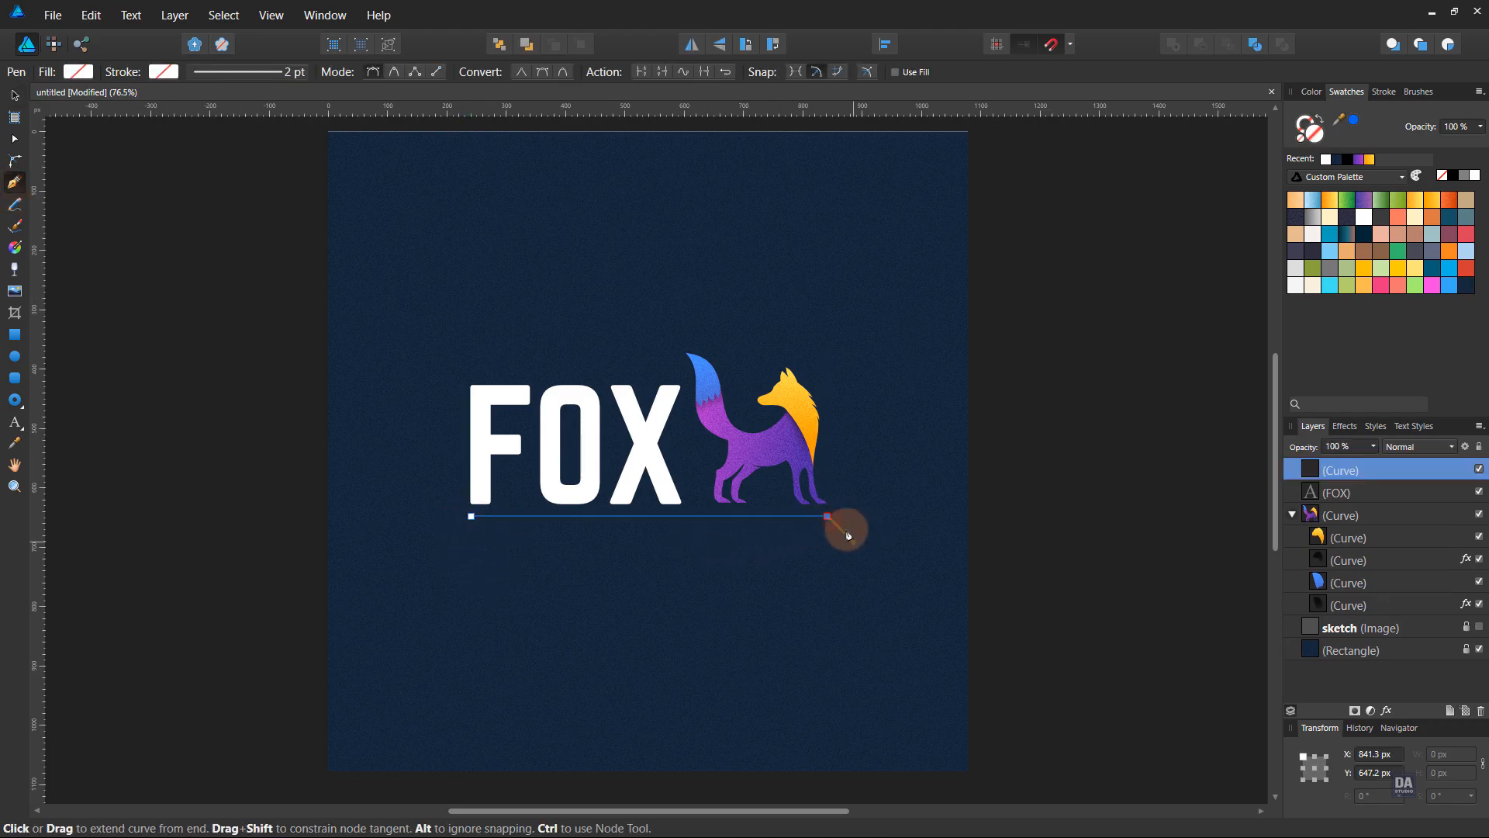
left_click(9, 97)
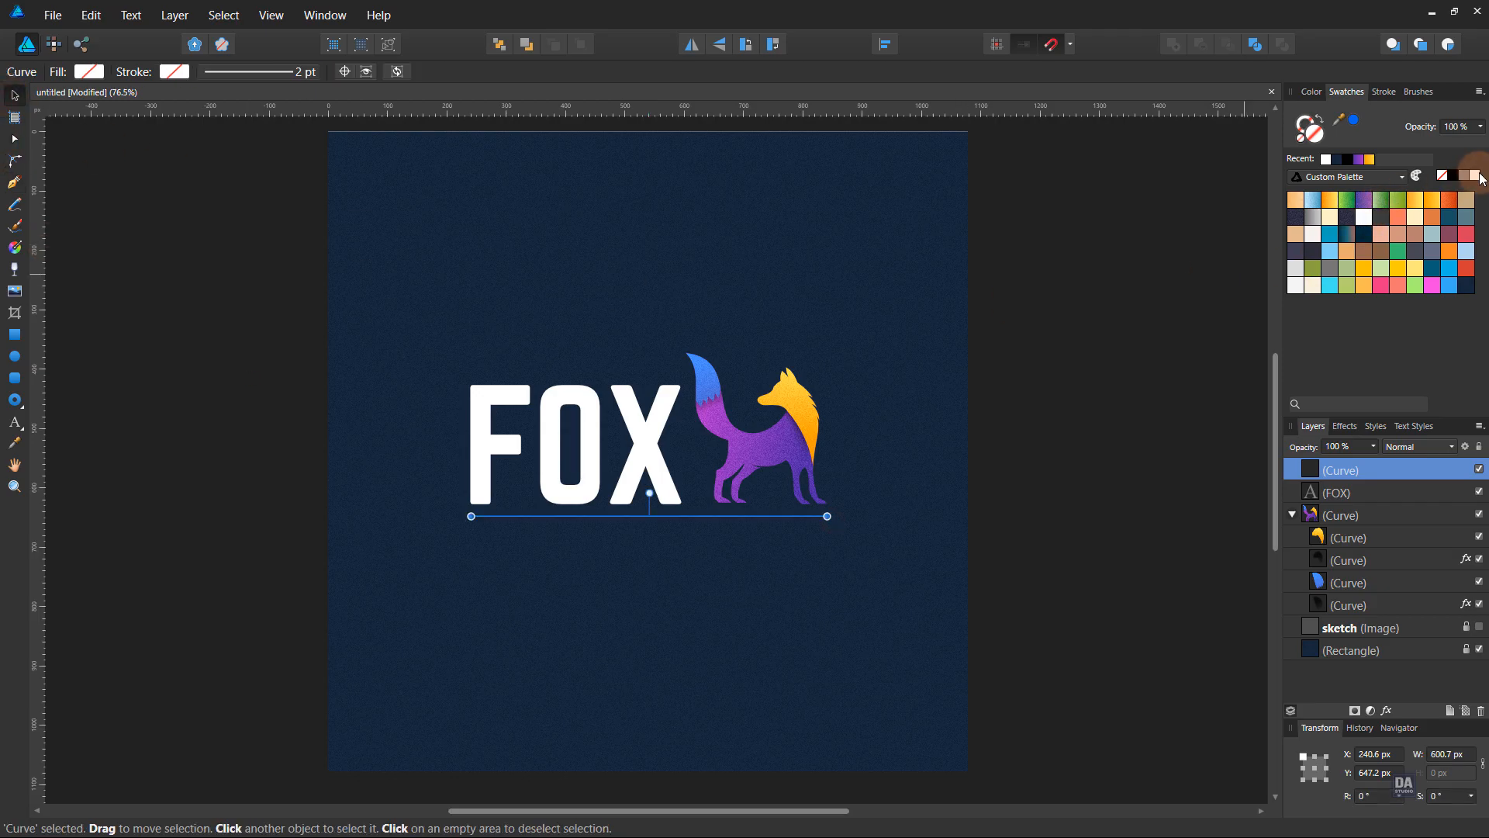
left_click(1385, 92)
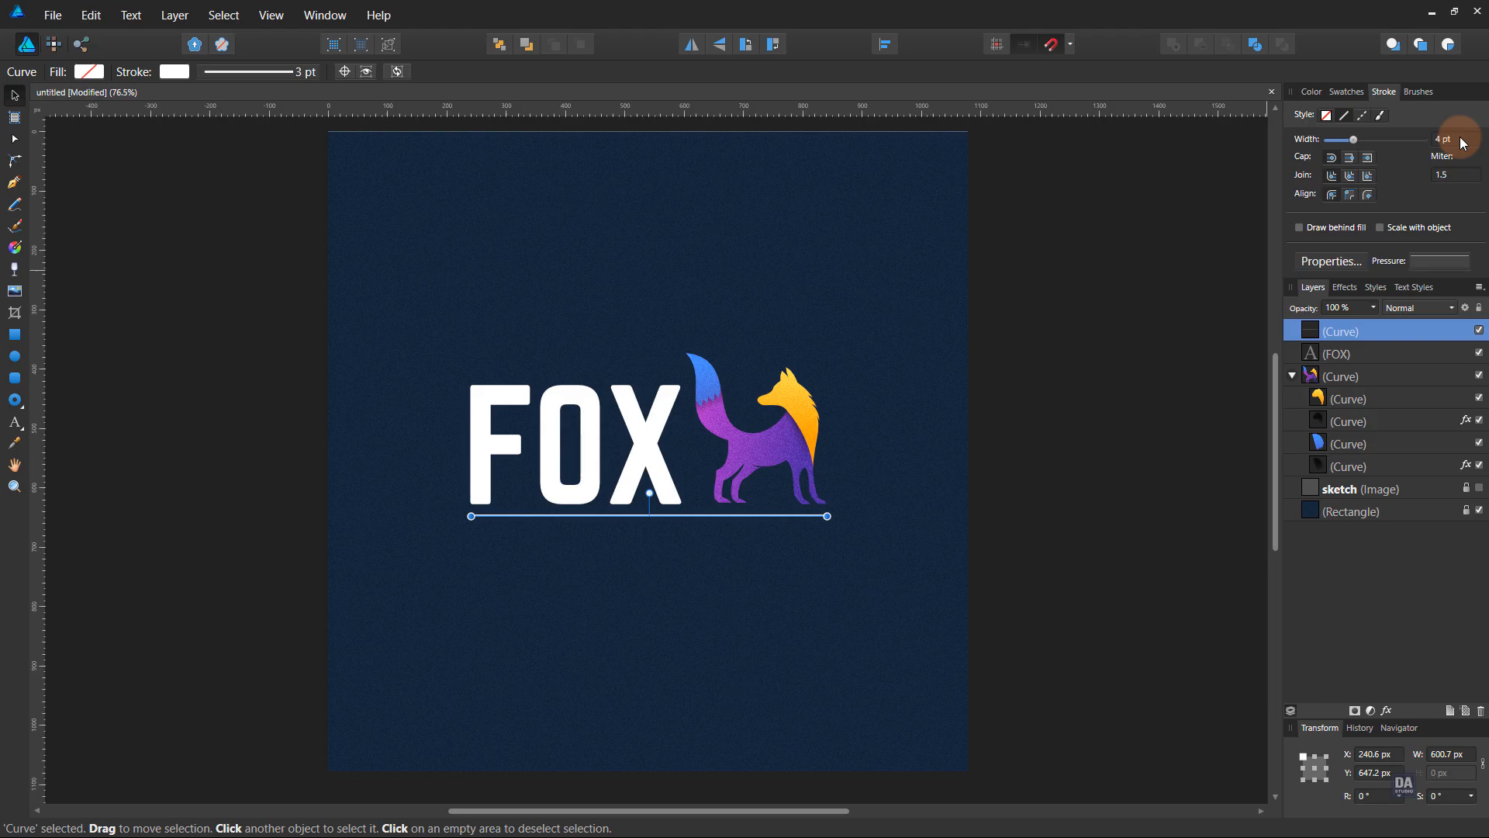
left_click(1098, 417)
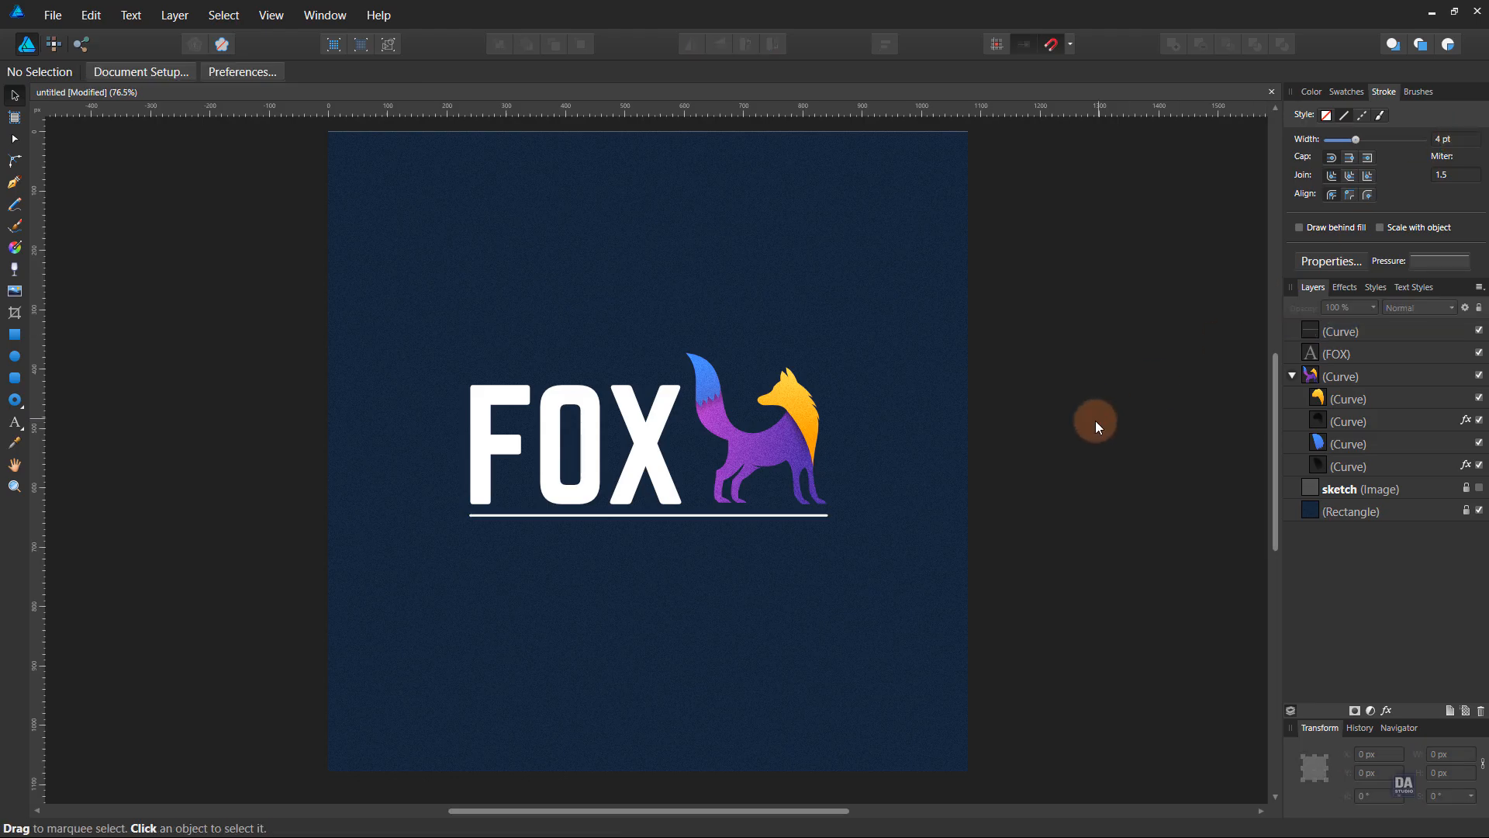
scroll(797, 528, "down", 3)
scroll(742, 622, "up", 3)
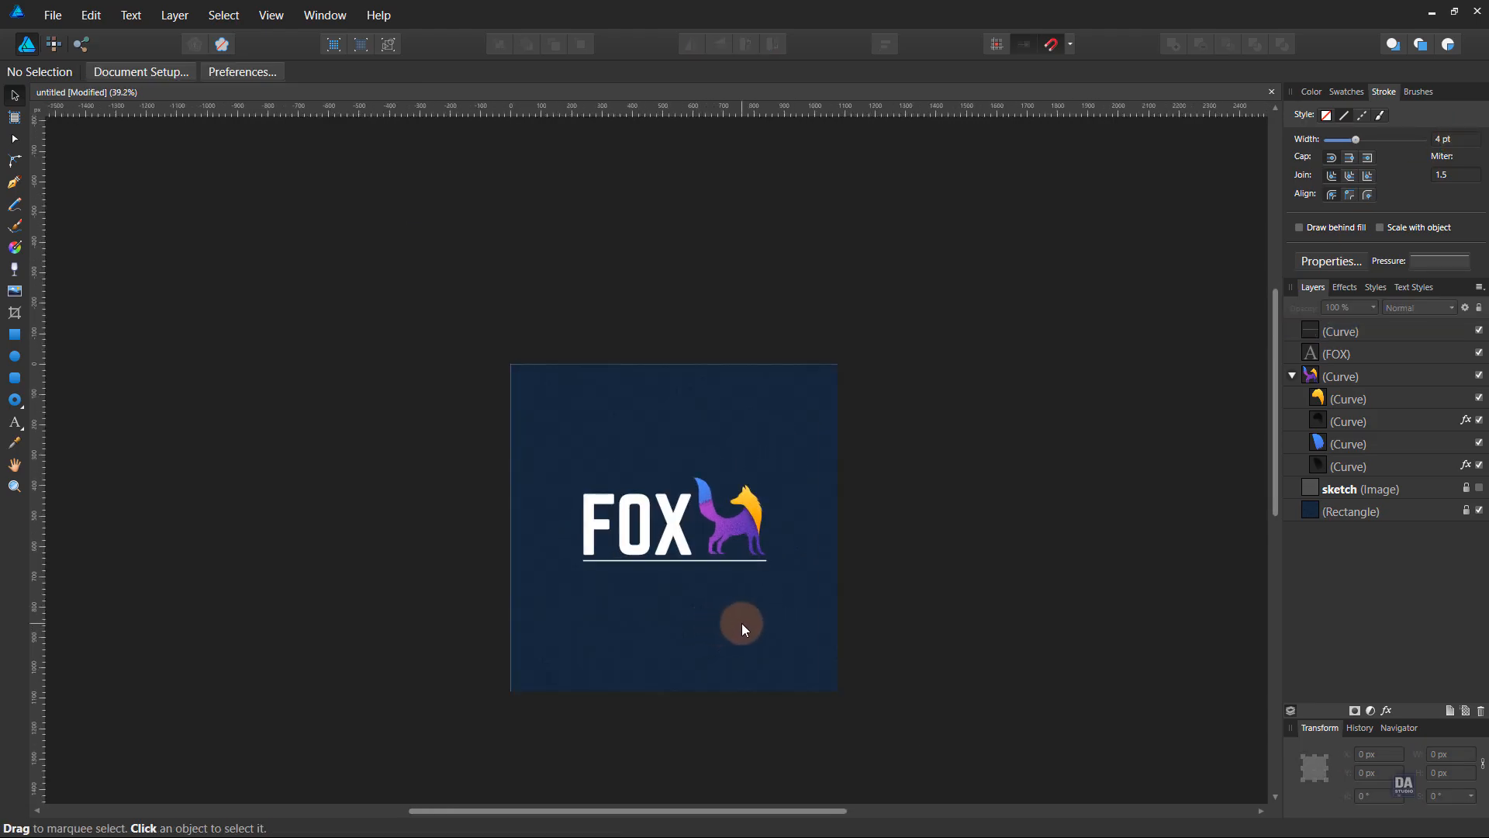
scroll(608, 566, "up", 1)
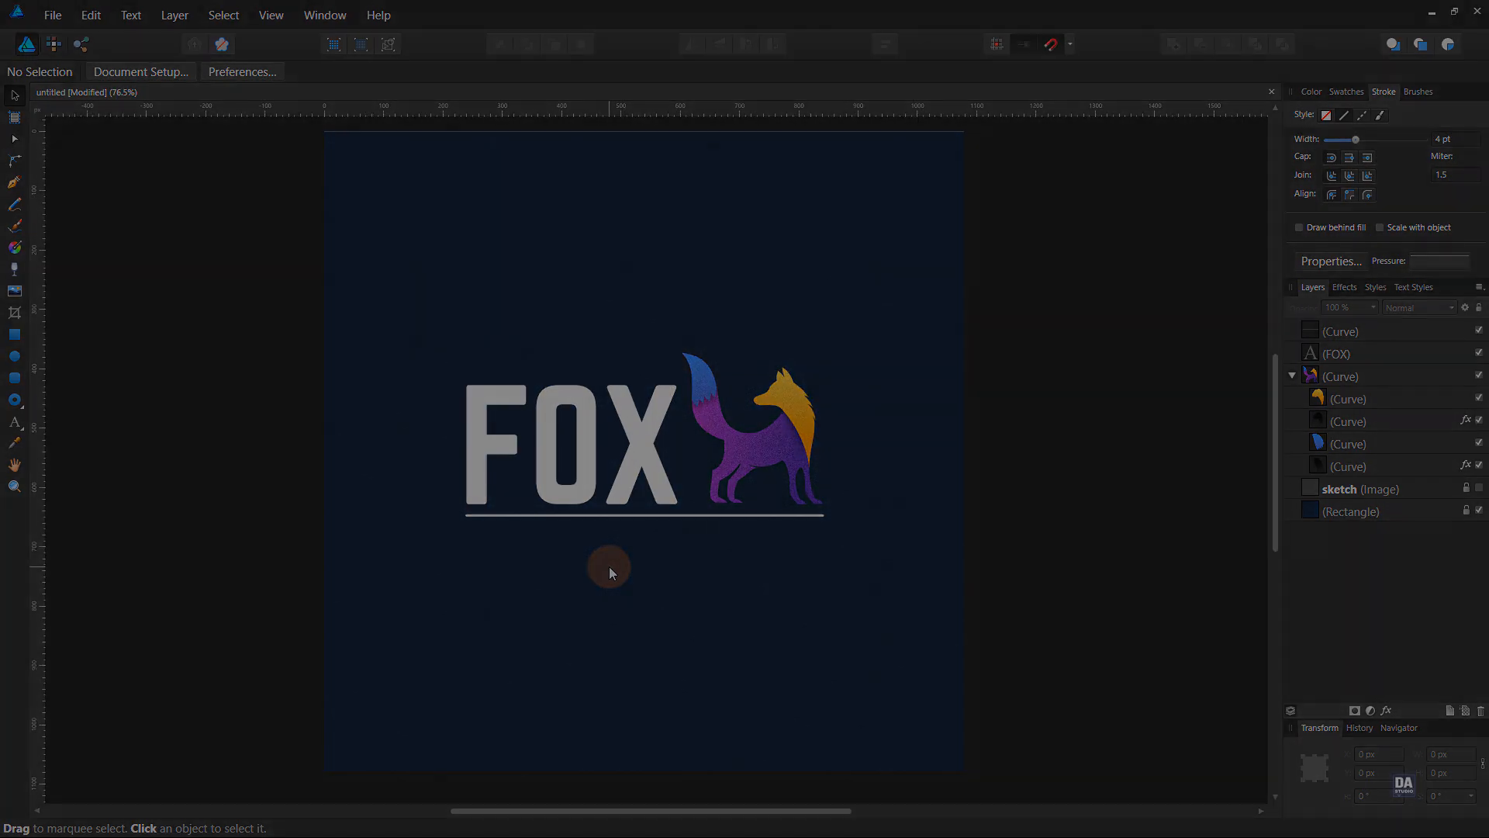